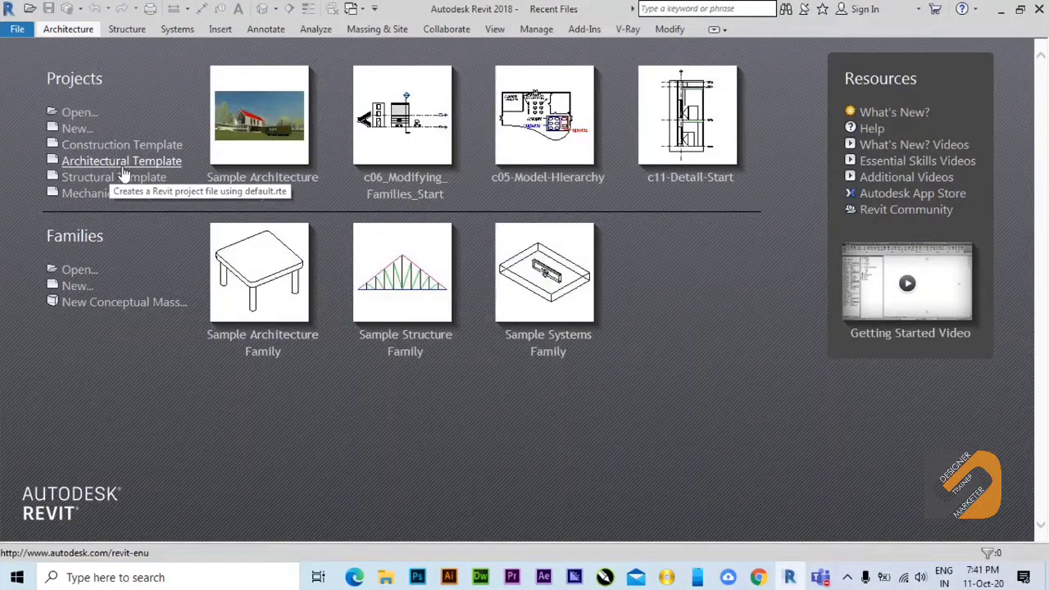
Start a new project and choose Architectural Template as its template file.
left_click(77, 129)
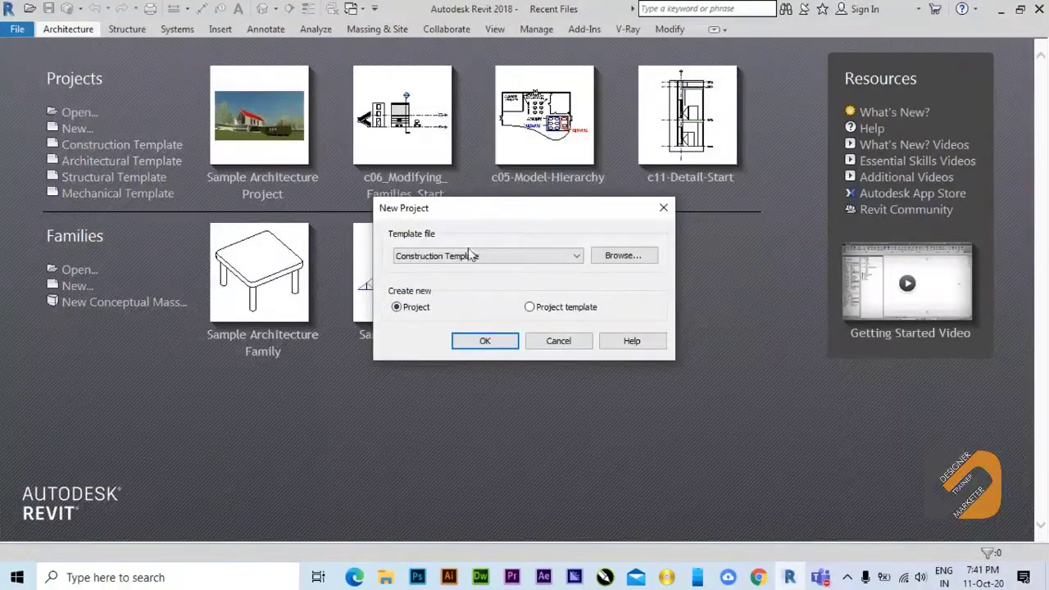
left_click(561, 348)
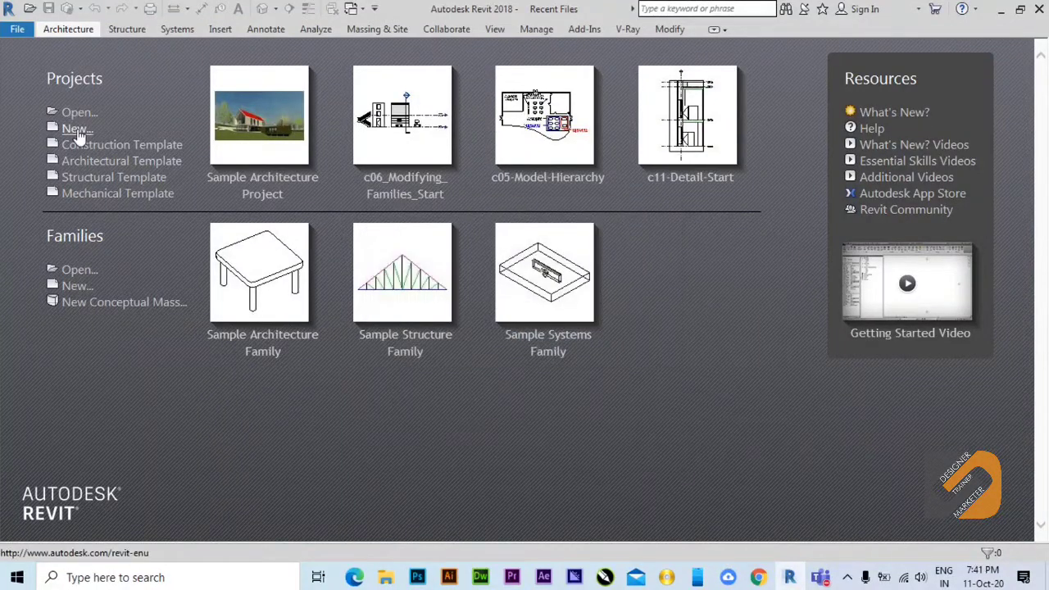
left_click(82, 128)
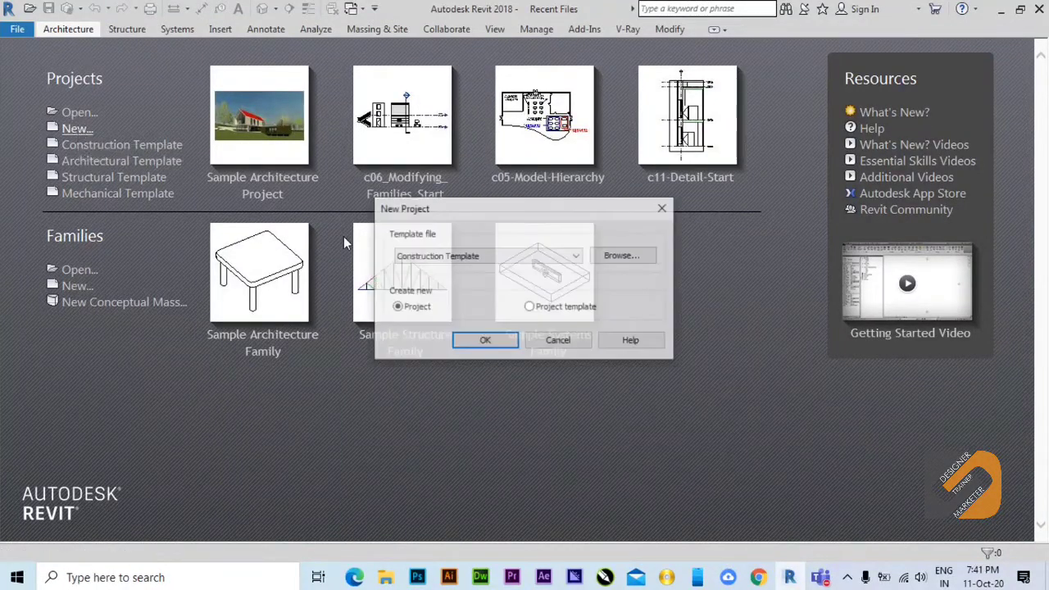
left_click(494, 257)
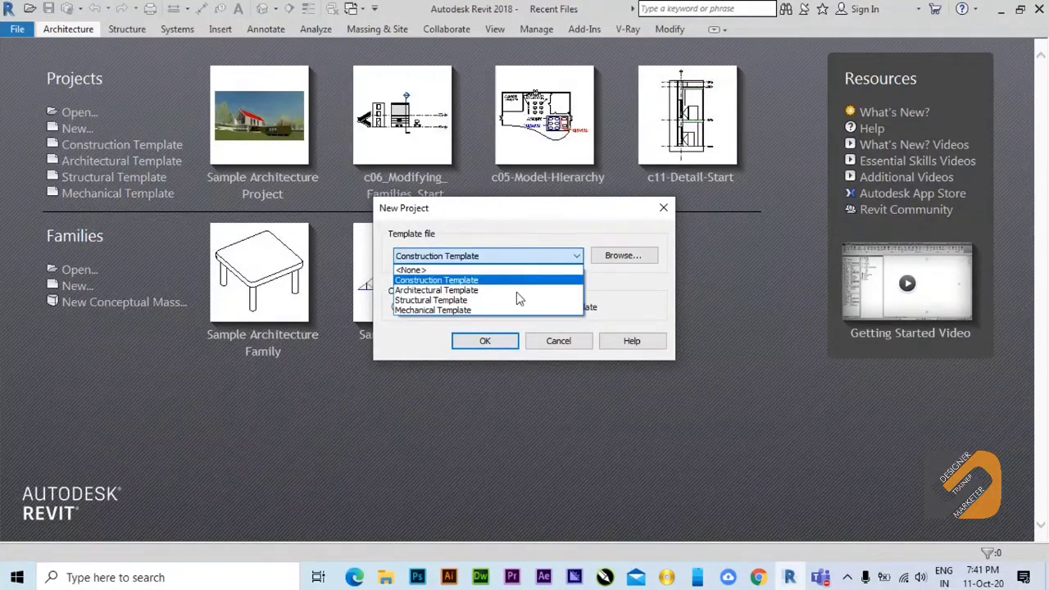
left_click(446, 292)
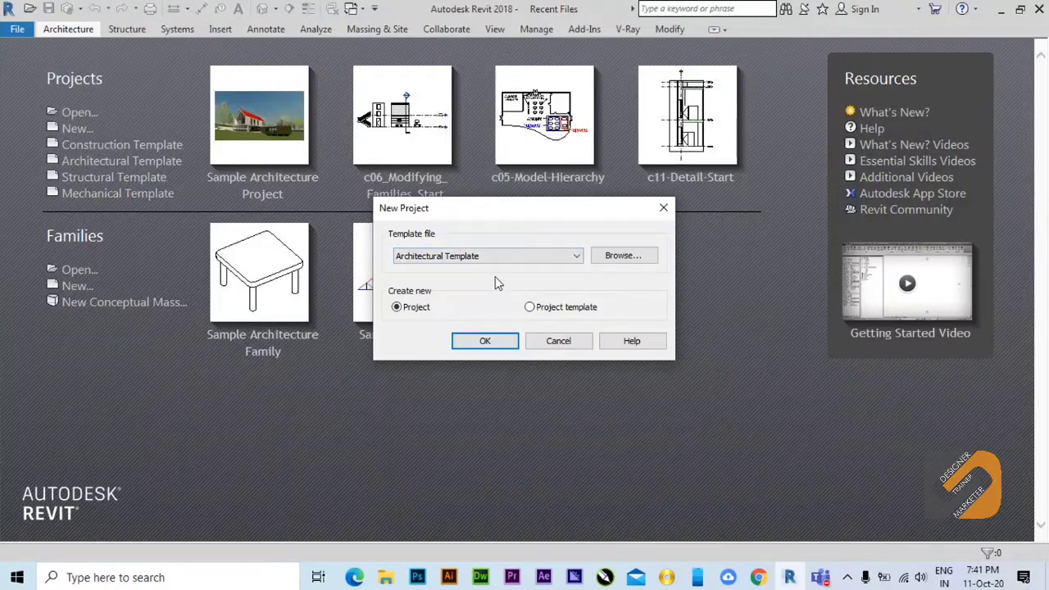
Browse the template library for another template file and open the Generic folder.
left_click(625, 256)
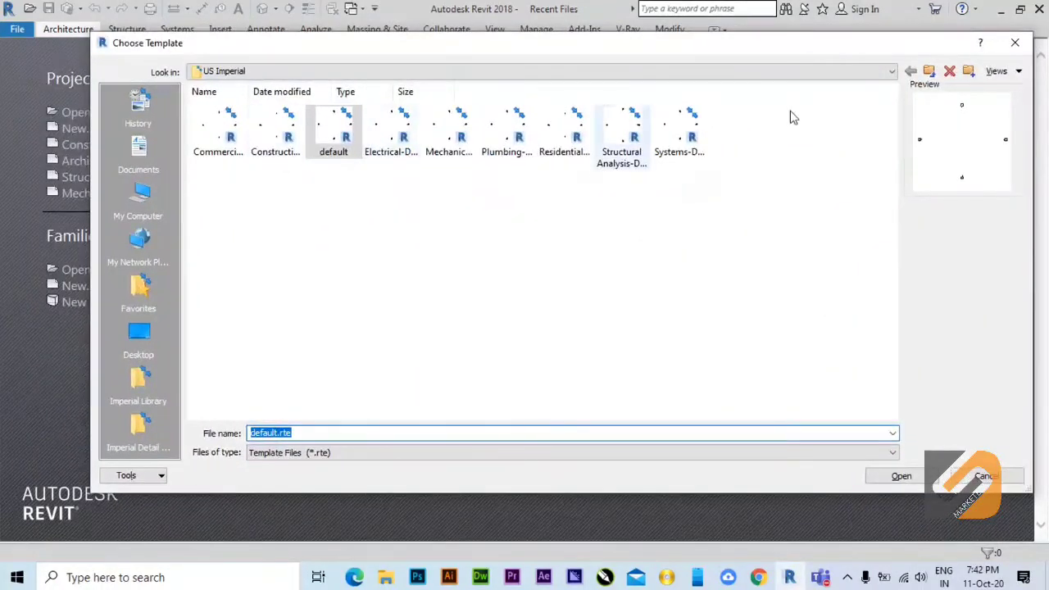
left_click(929, 71)
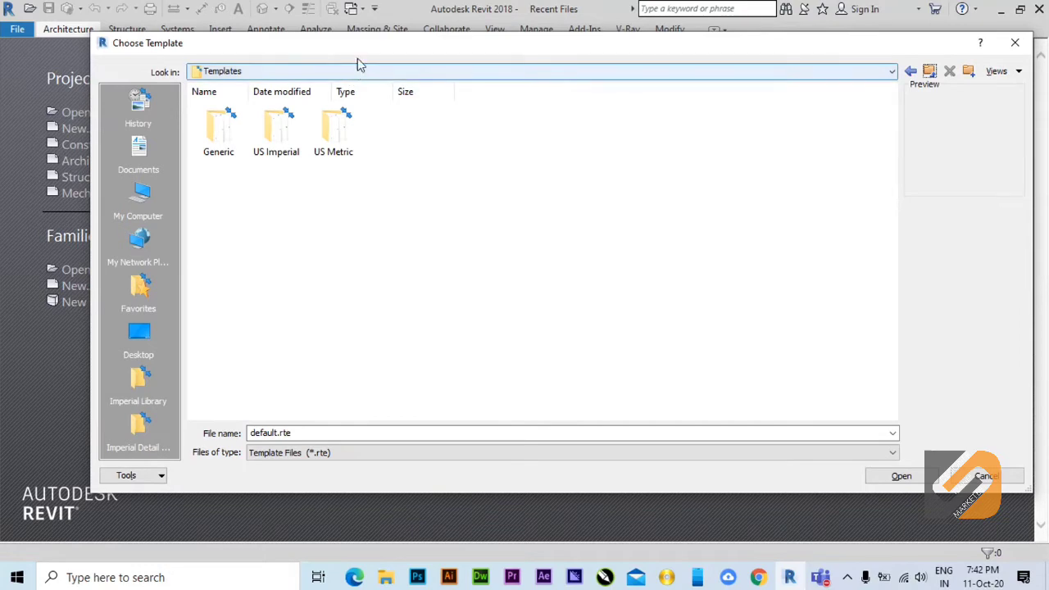
left_click_drag(365, 53, 336, 84)
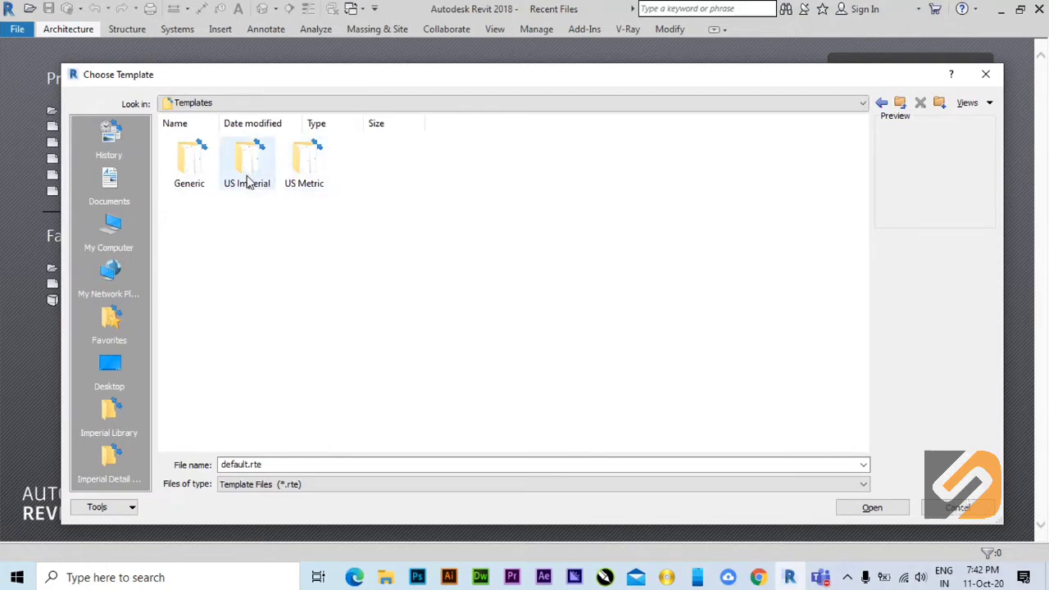
mouse_move(245, 182)
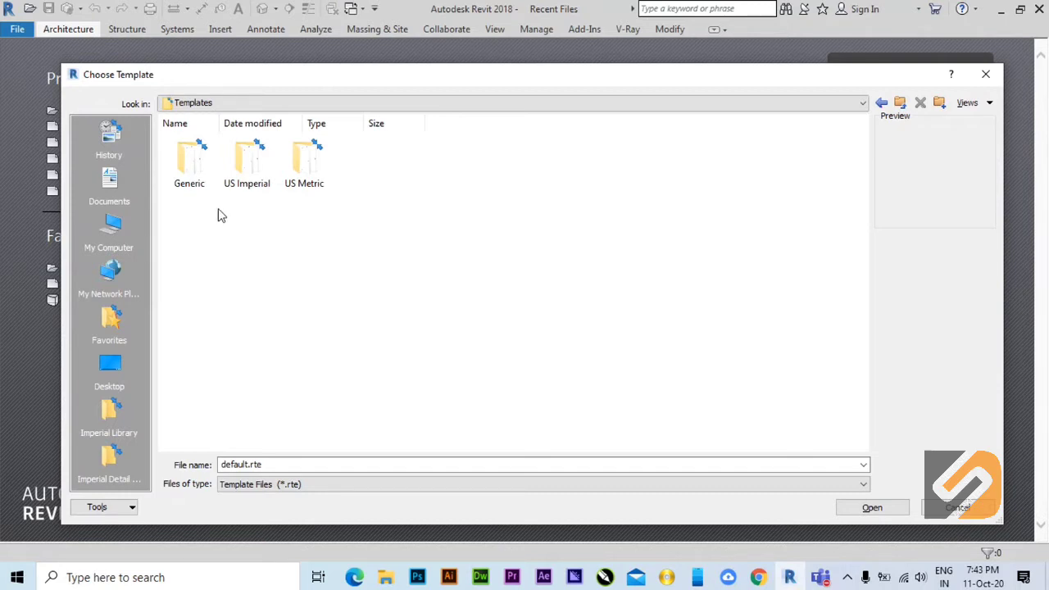
left_click(202, 180)
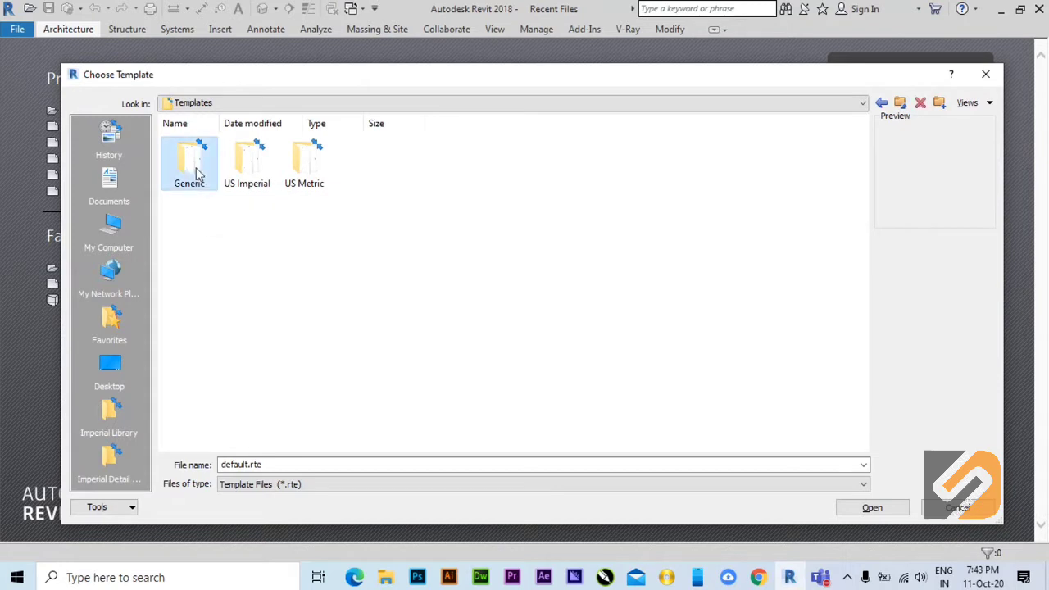
double_click(196, 172)
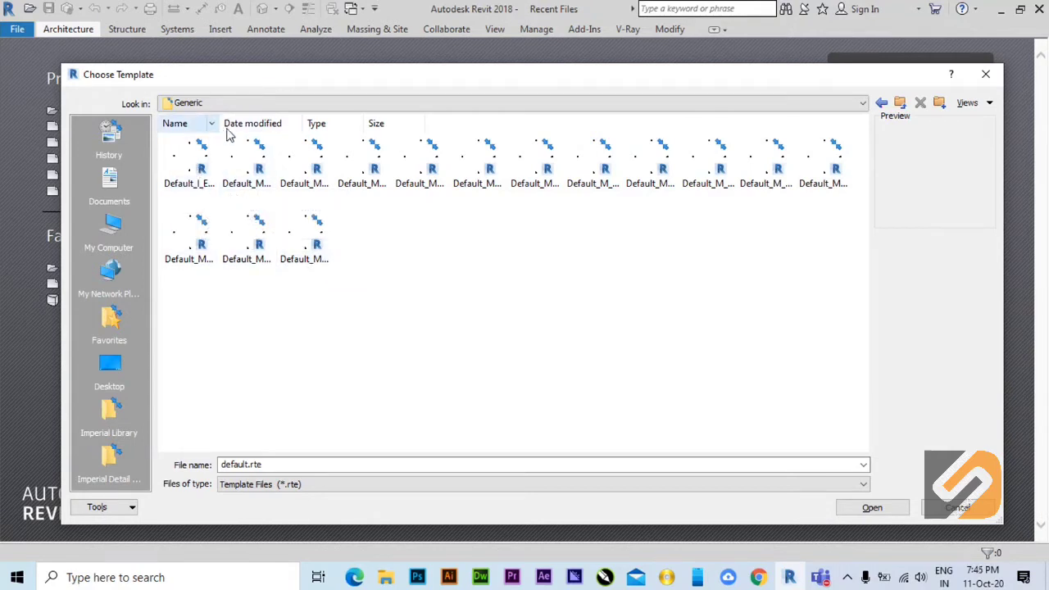
Show the template files in the Generic folder in Details view.
right_click(435, 217)
mouse_move(503, 267)
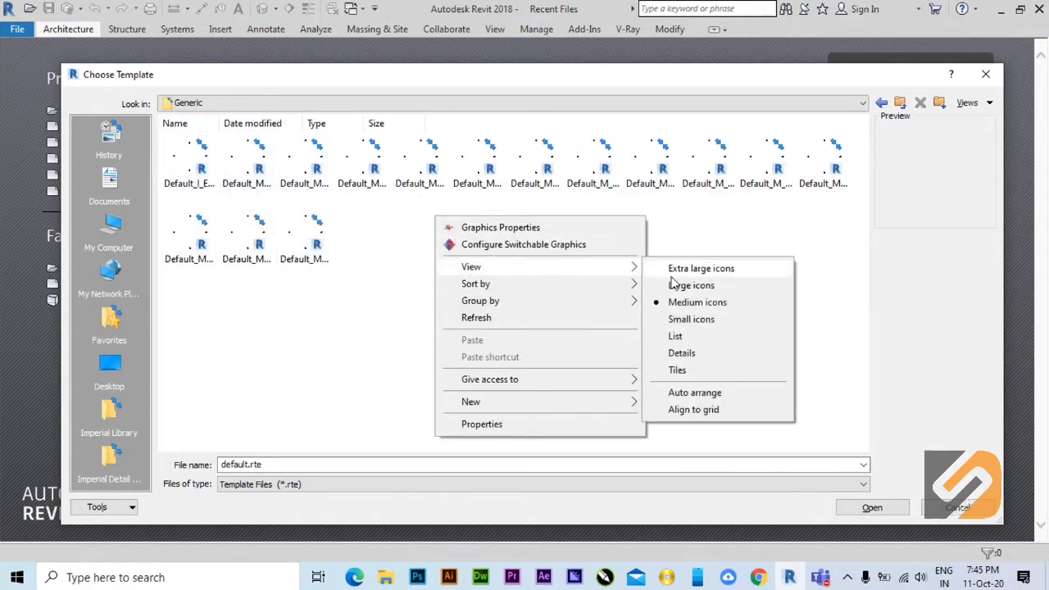
left_click(725, 354)
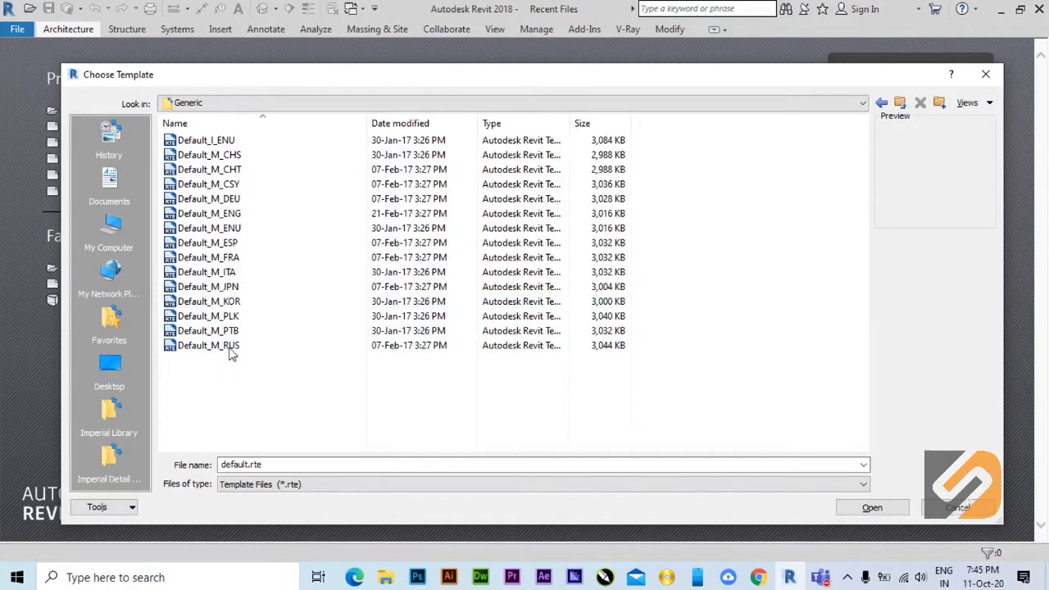
Load Default_M_ENG.rte from the Generic folder as the new project's template file.
left_click(192, 144)
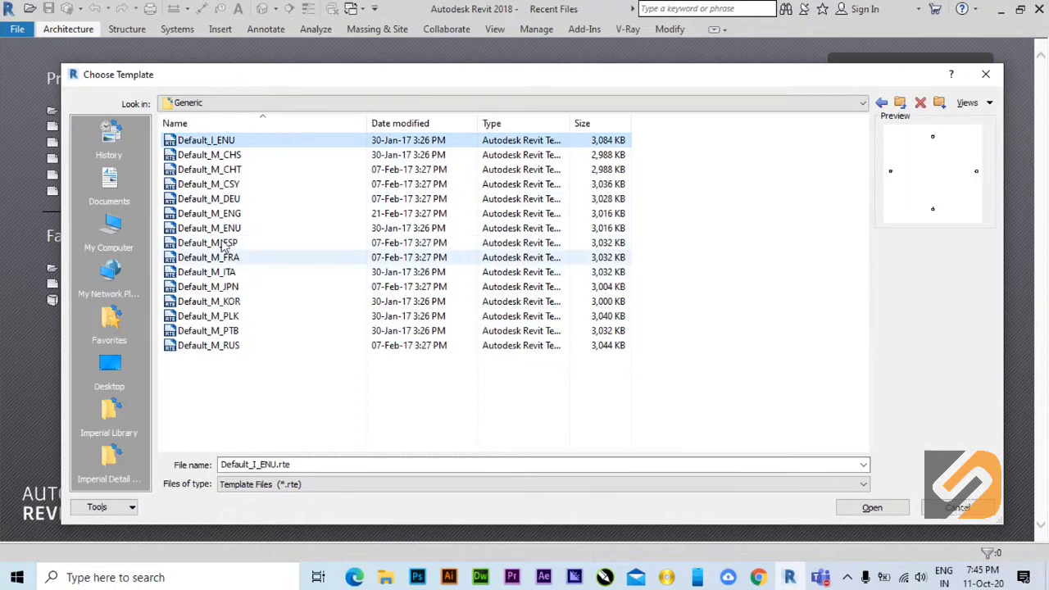
left_click(223, 215)
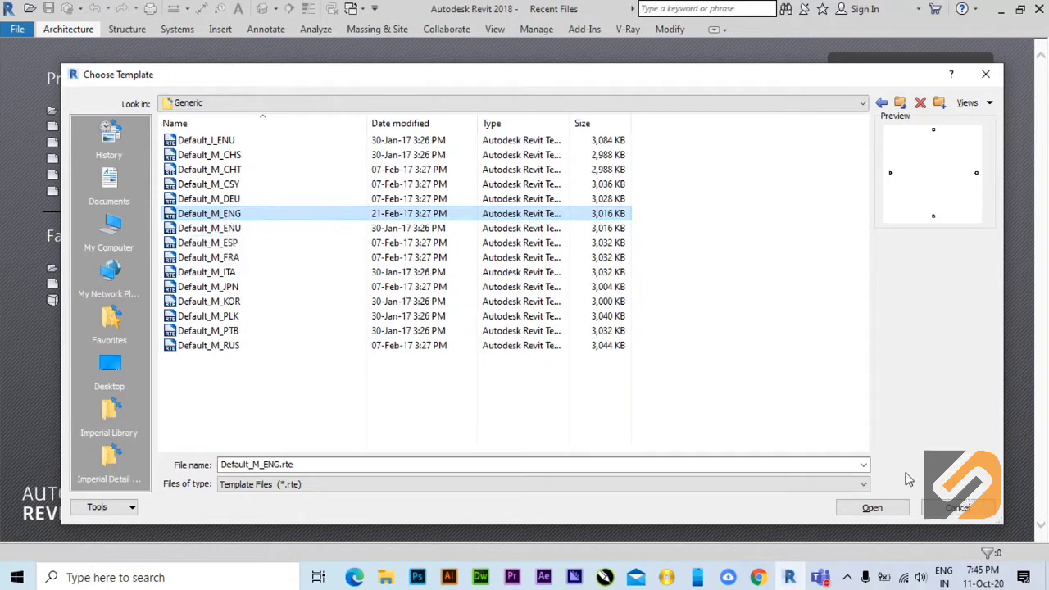
left_click(873, 507)
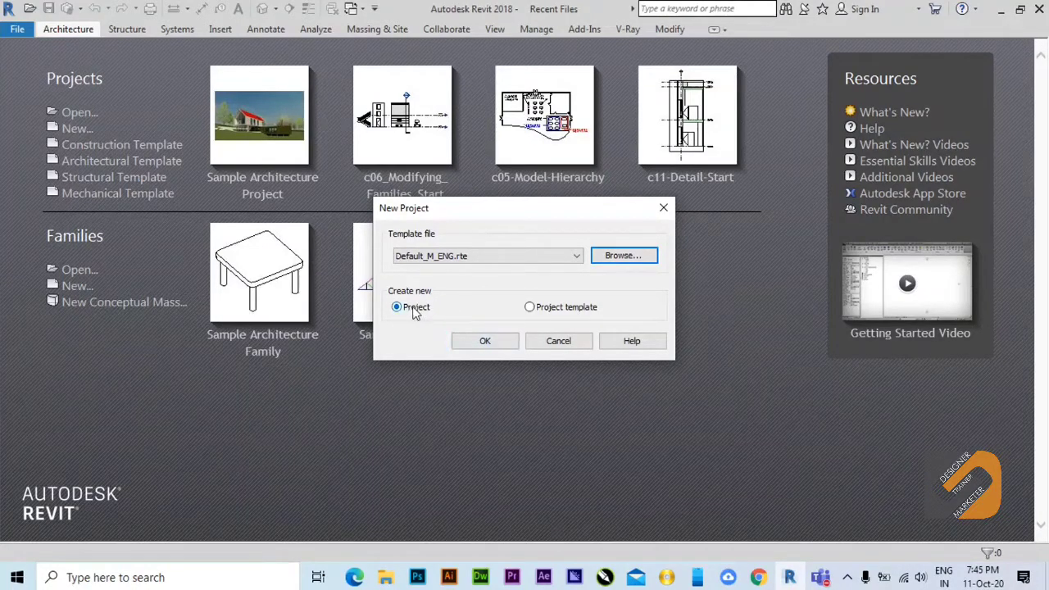
Create the new file as a Project rather than a project template, based on Default_M_ENG.rte.
left_click(529, 310)
left_click(397, 308)
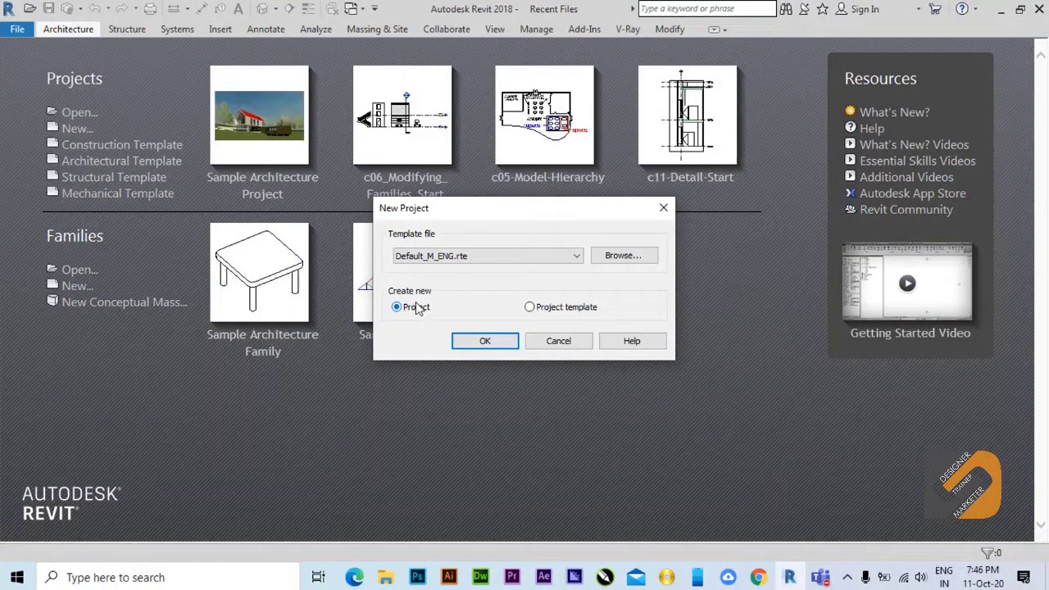
left_click(485, 344)
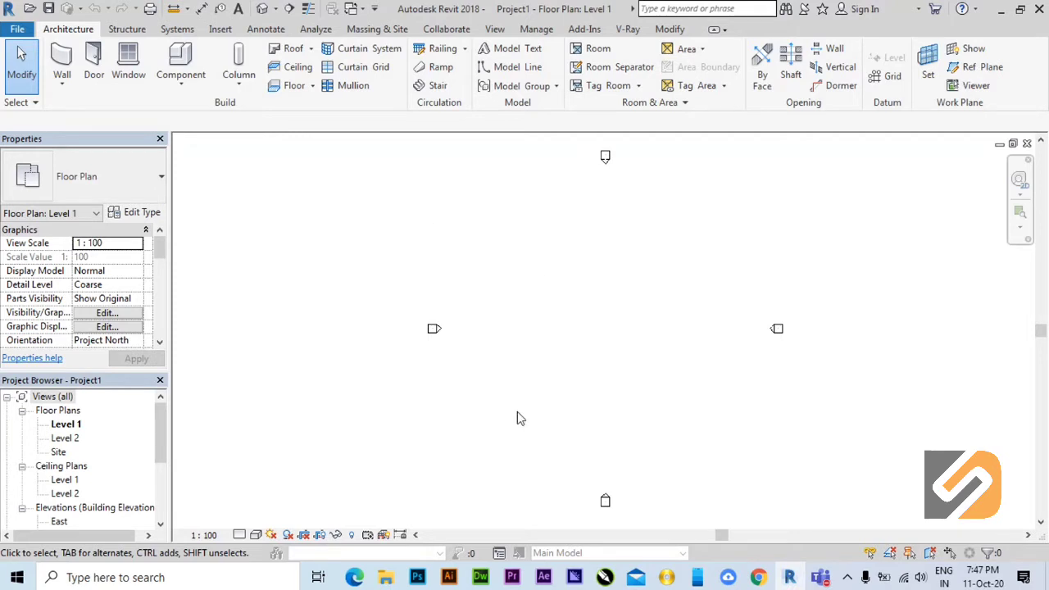
Examine the empty Level 1 floor plan and compare the architecture, structure, systems, insert and annotation tool sets.
middle_click_drag(517, 412, 480, 413)
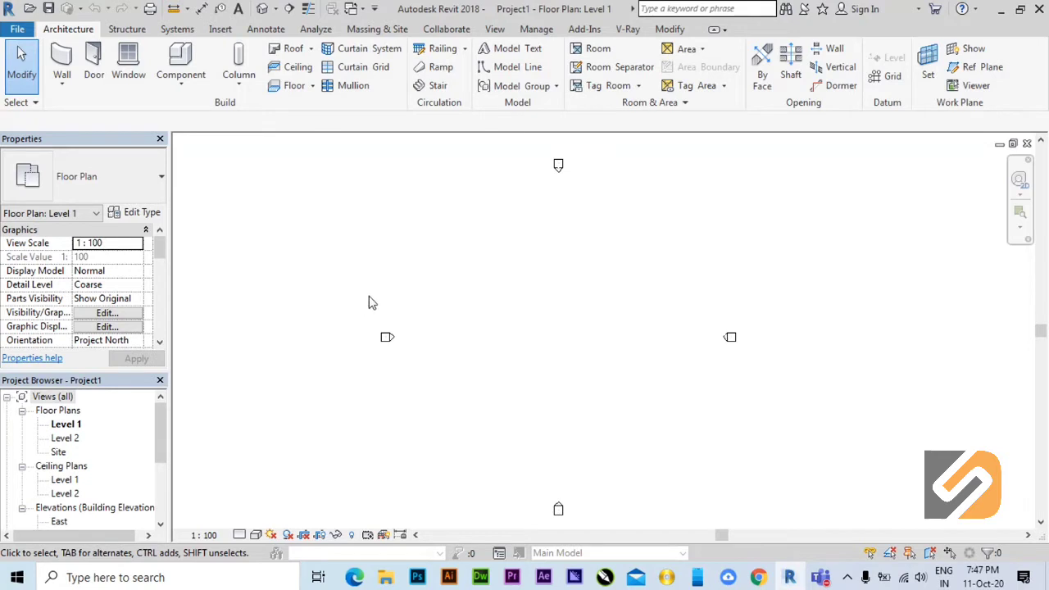
middle_click_drag(369, 303, 365, 306)
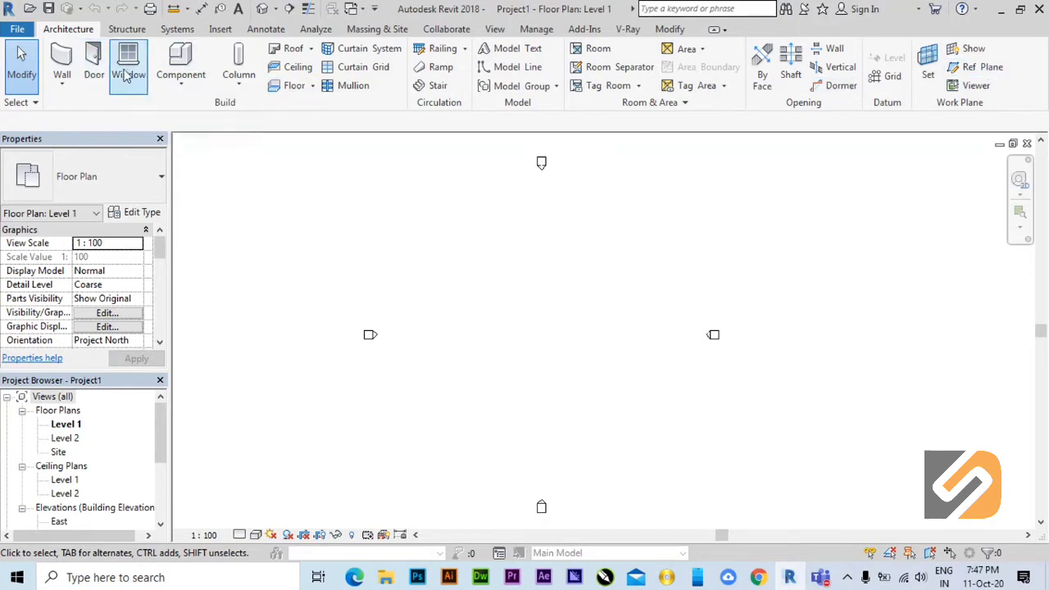
left_click(137, 30)
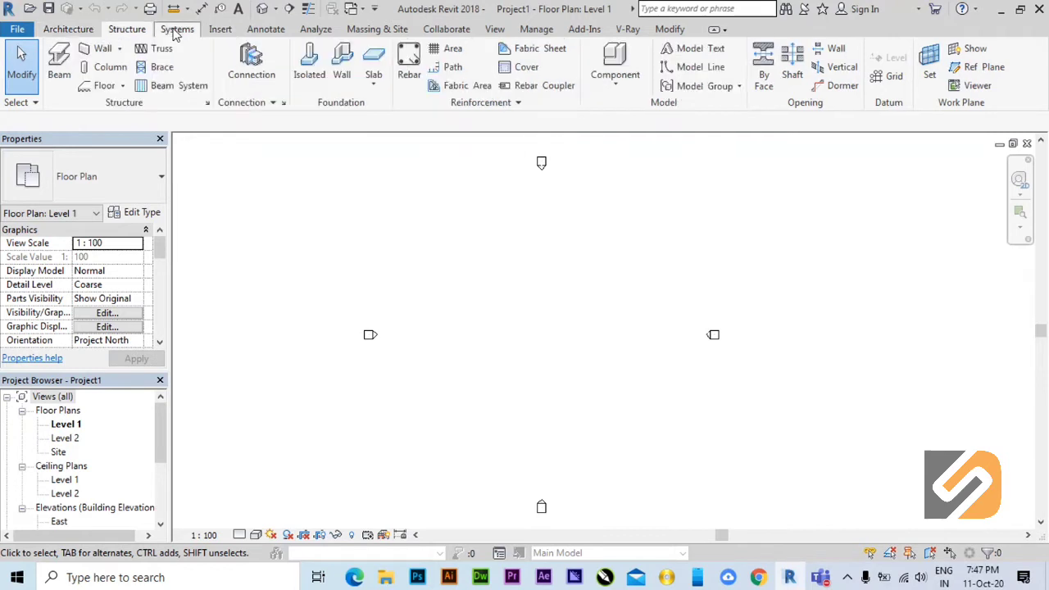
left_click(72, 31)
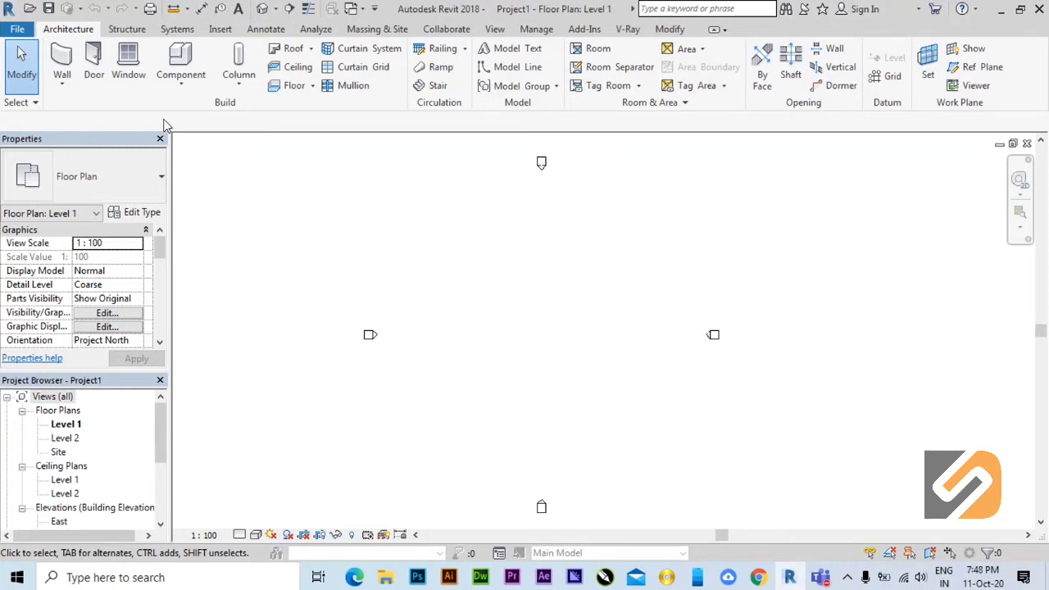
left_click(126, 33)
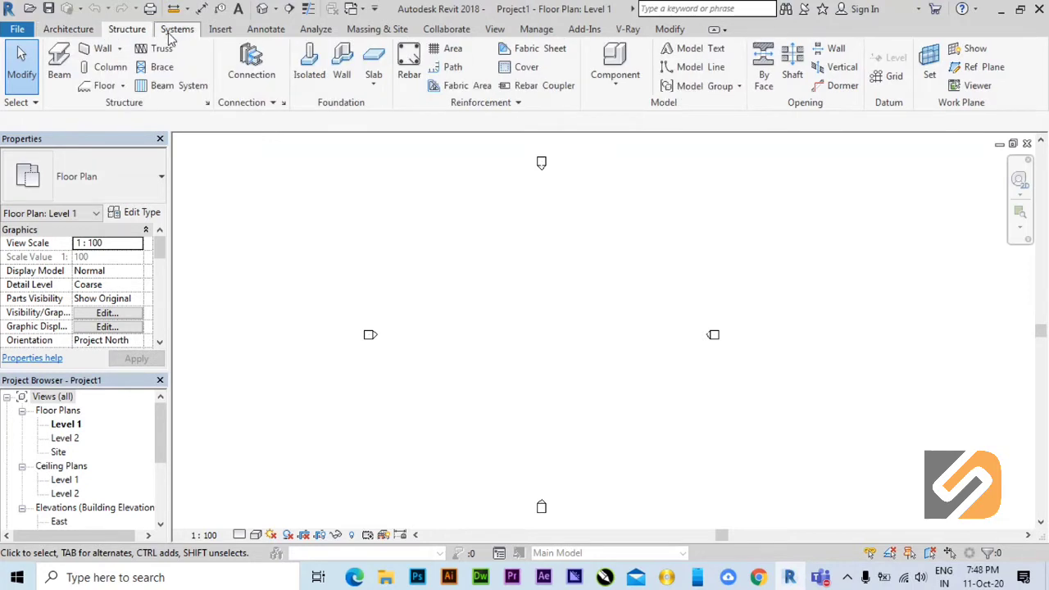
left_click(218, 31)
left_click(260, 31)
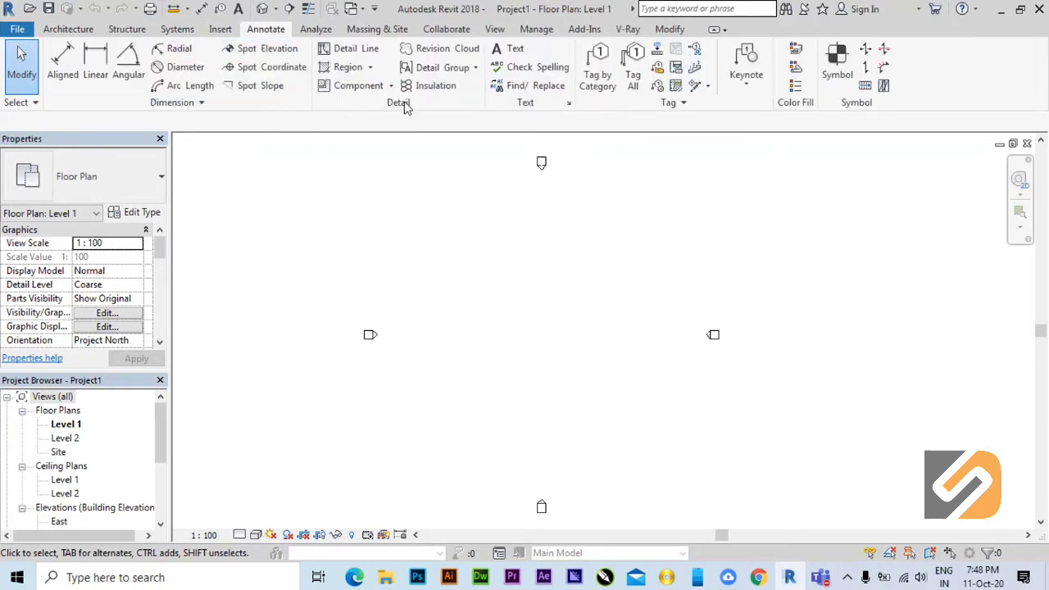
left_click(69, 29)
left_click(127, 29)
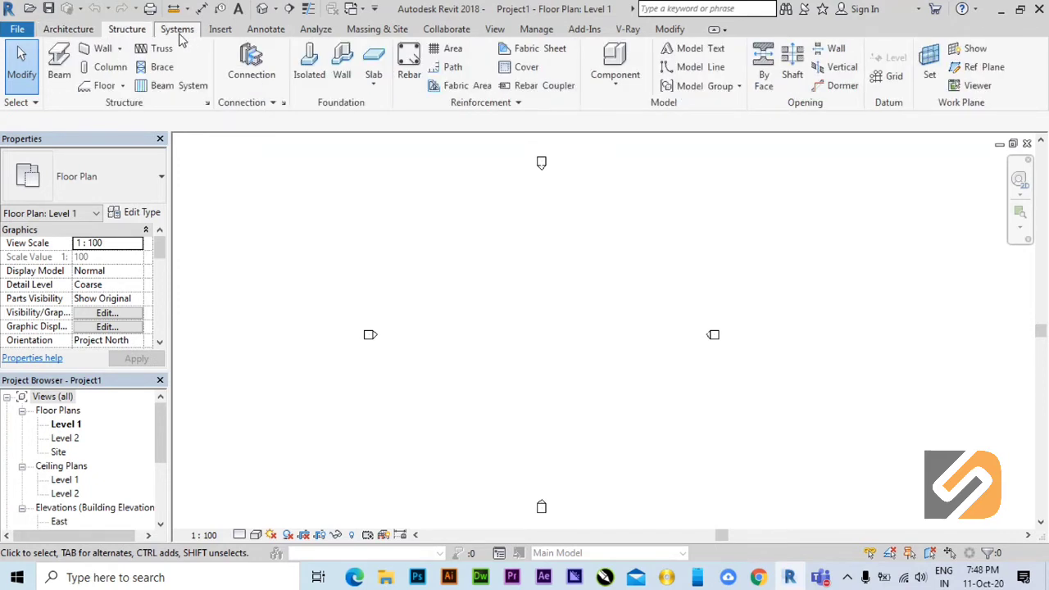
left_click(79, 31)
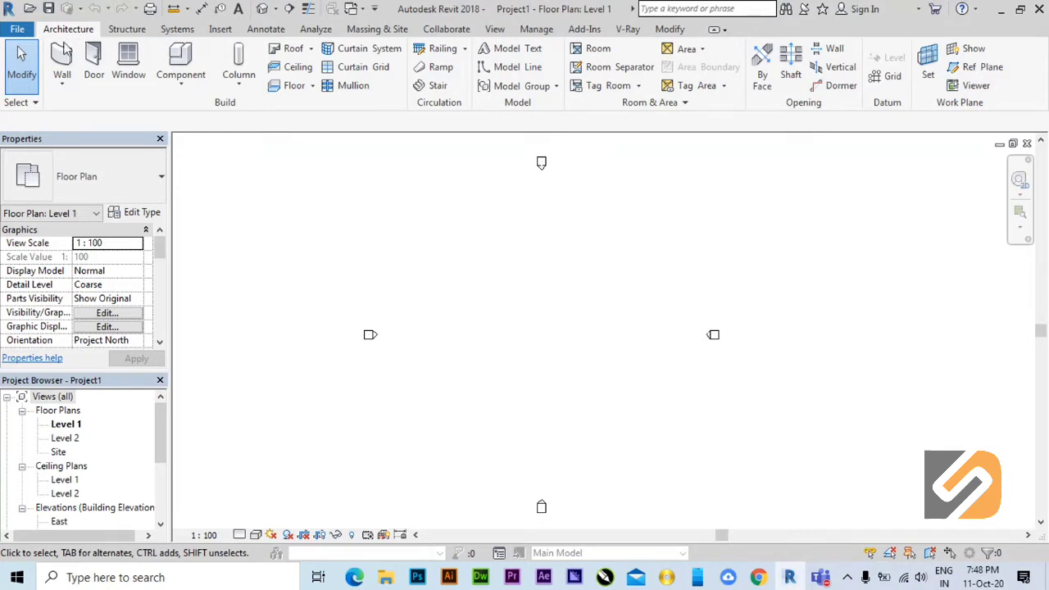
Survey the structure, systems, insert, annotation, analysis and massing and site tools, returning to the architecture tools.
left_click(127, 29)
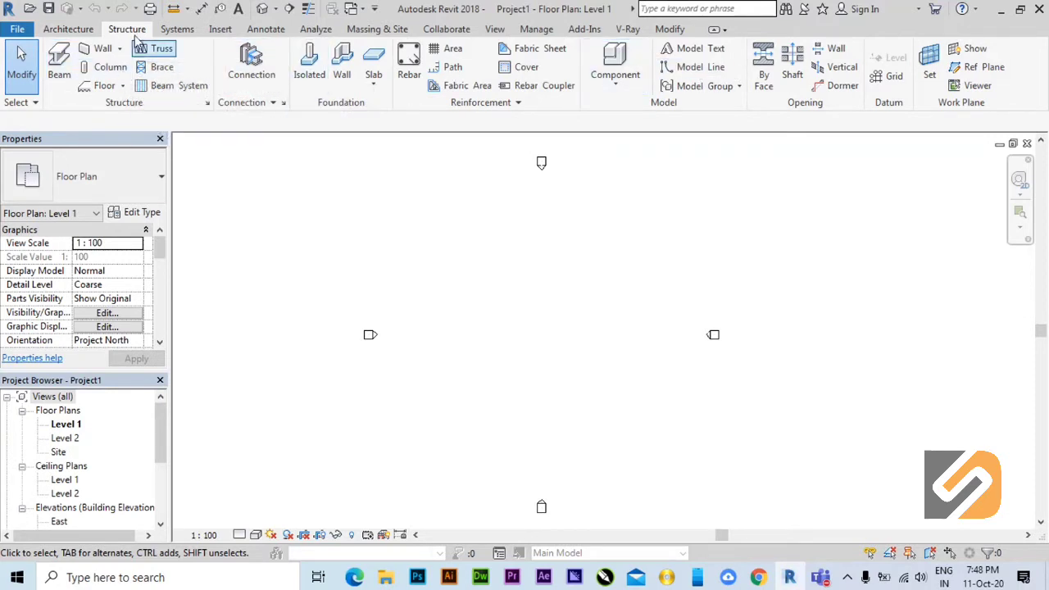
left_click(172, 33)
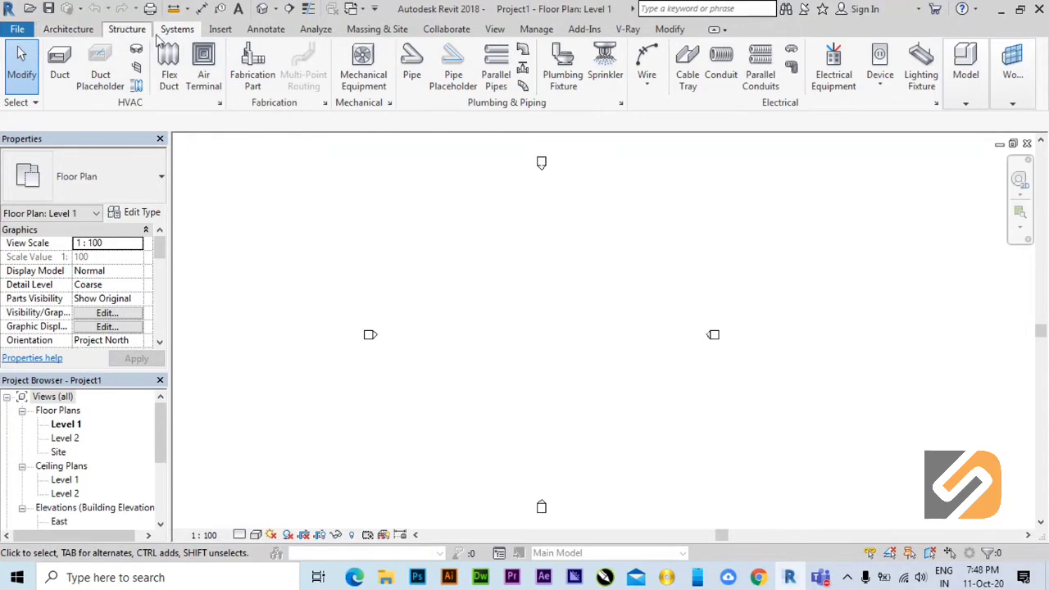
left_click(218, 31)
left_click(264, 31)
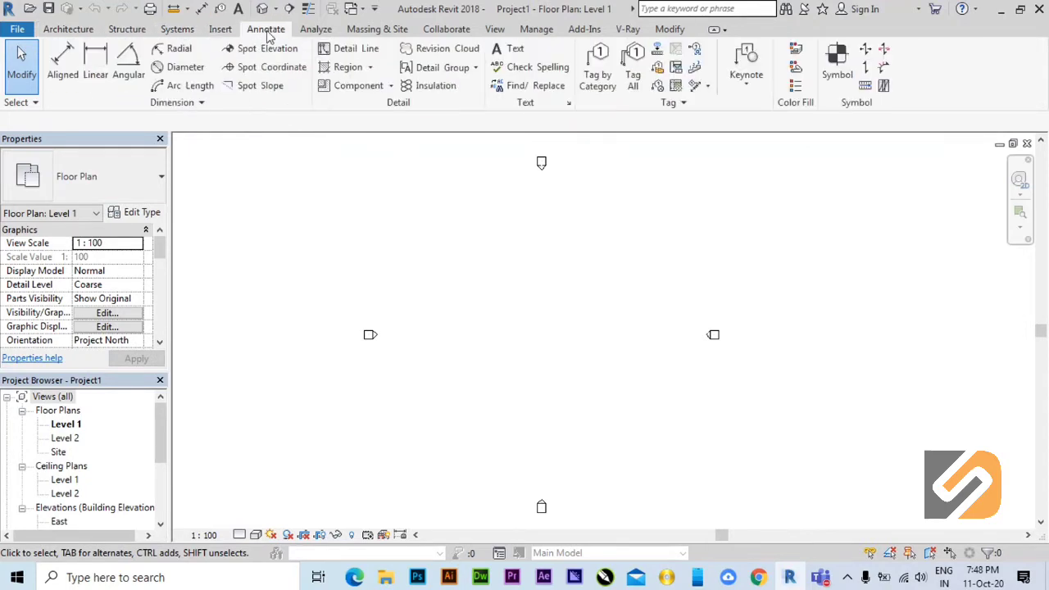
left_click(315, 31)
left_click(375, 30)
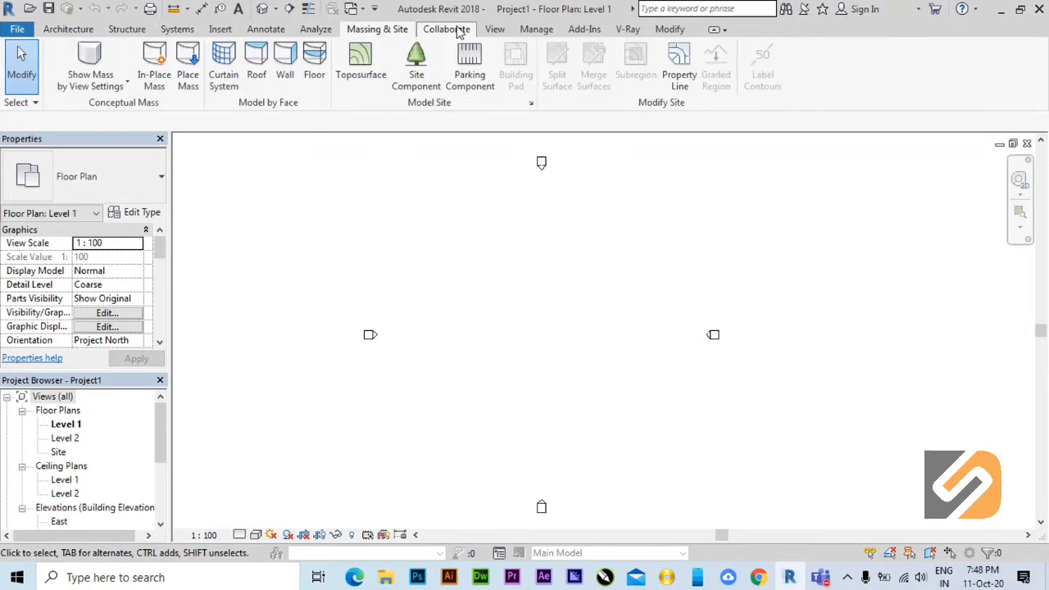
left_click(89, 31)
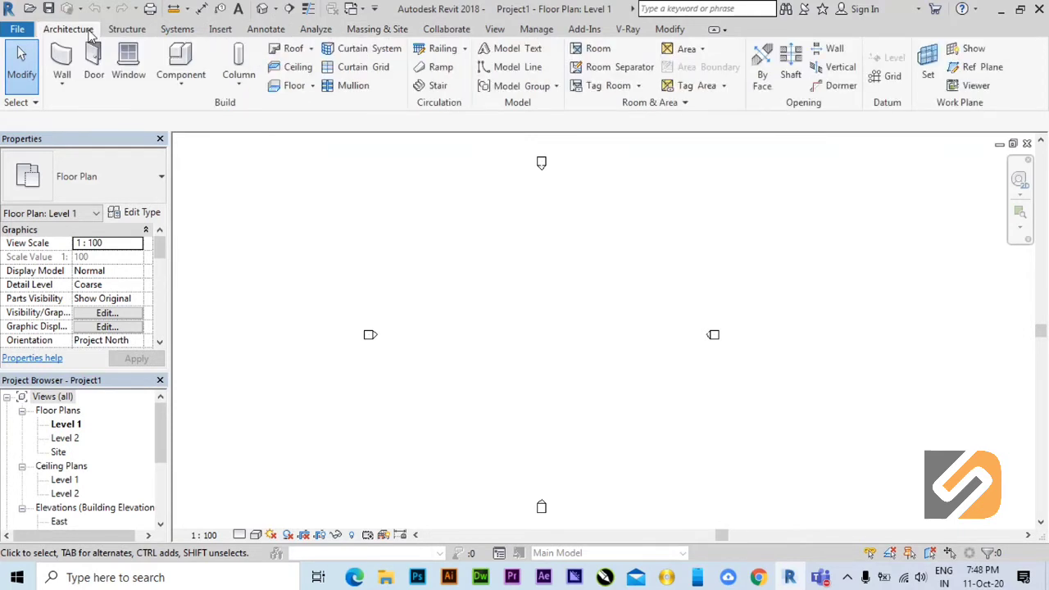
left_click(185, 31)
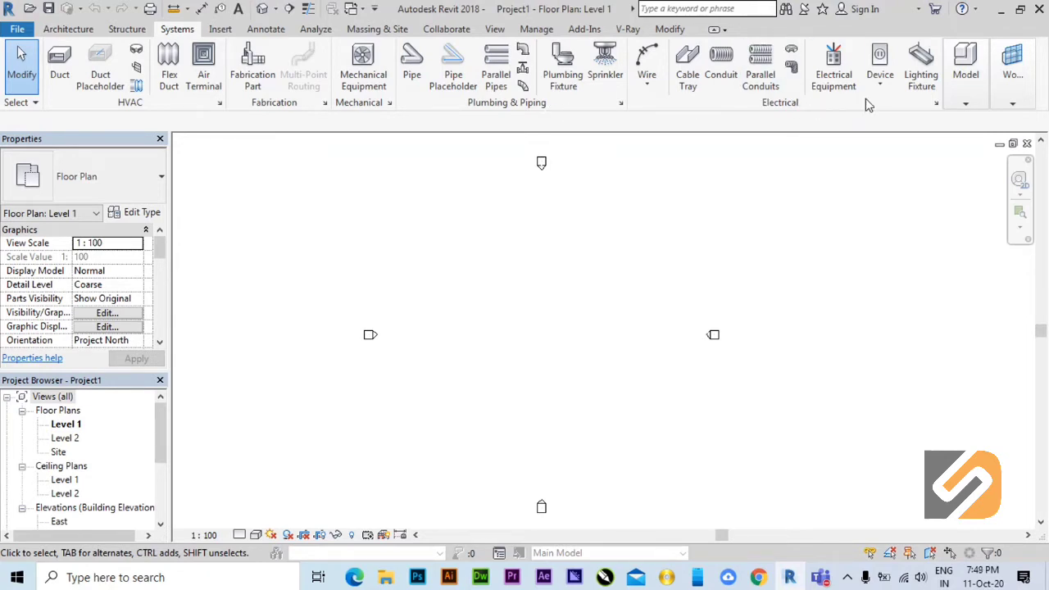
left_click(965, 82)
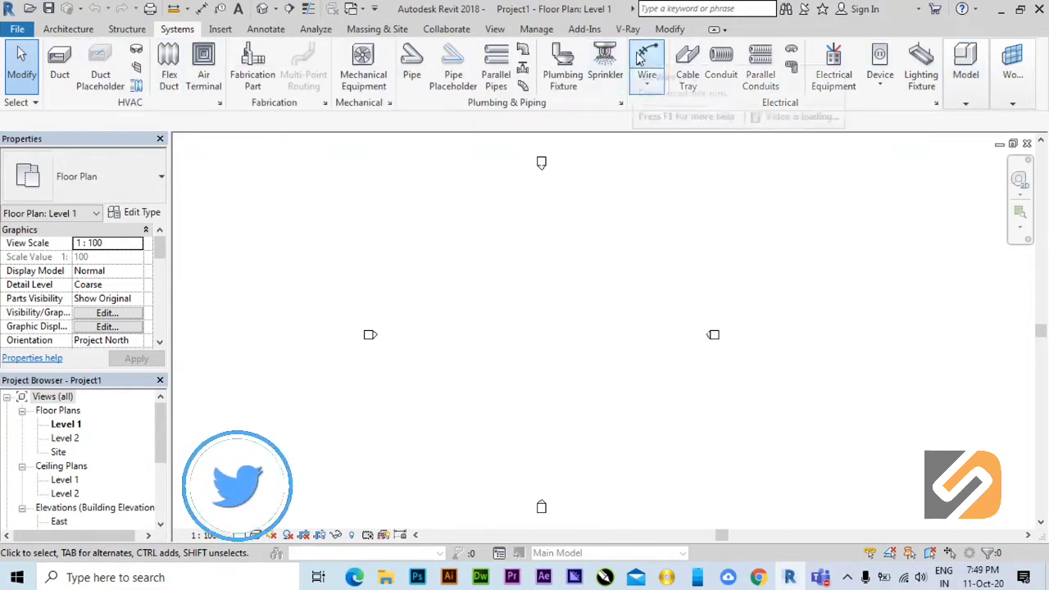
left_click(219, 32)
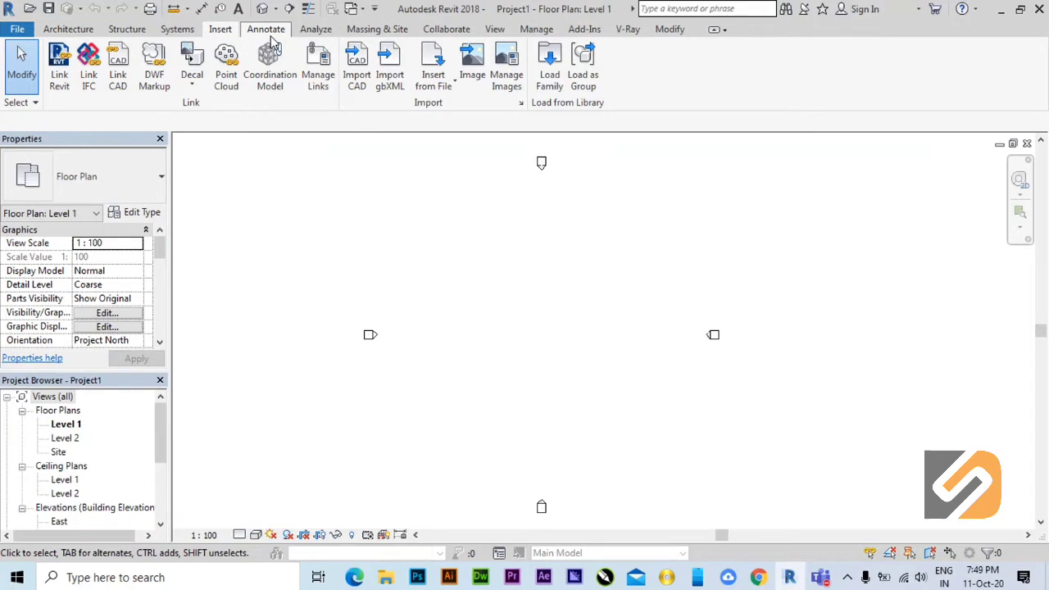
left_click(74, 33)
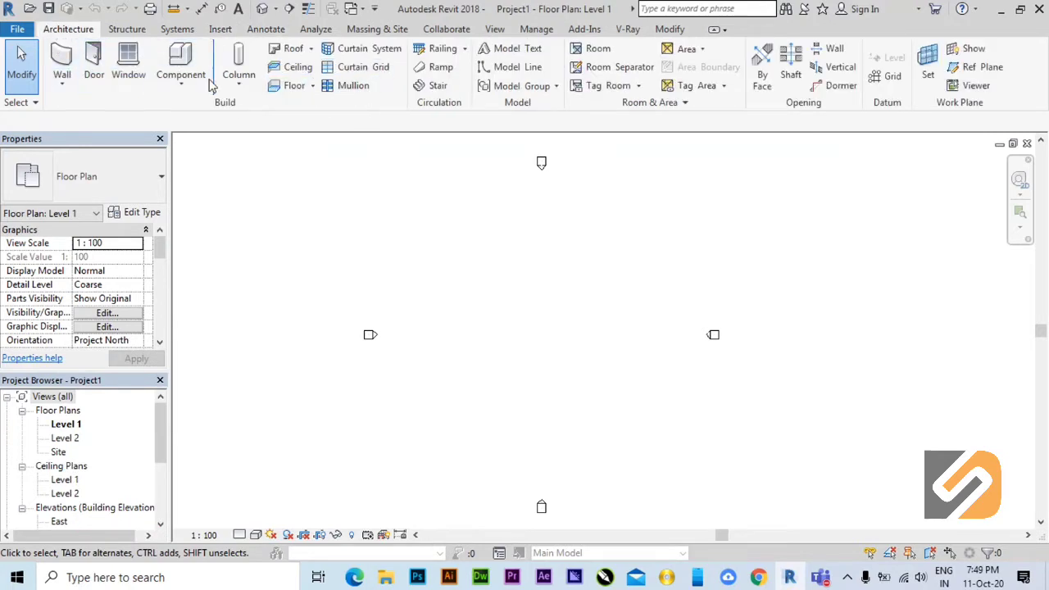
Survey the structure, systems, insert, annotation, analysis, massing, collaboration and view tool sets, returning to the architecture tools.
left_click(127, 29)
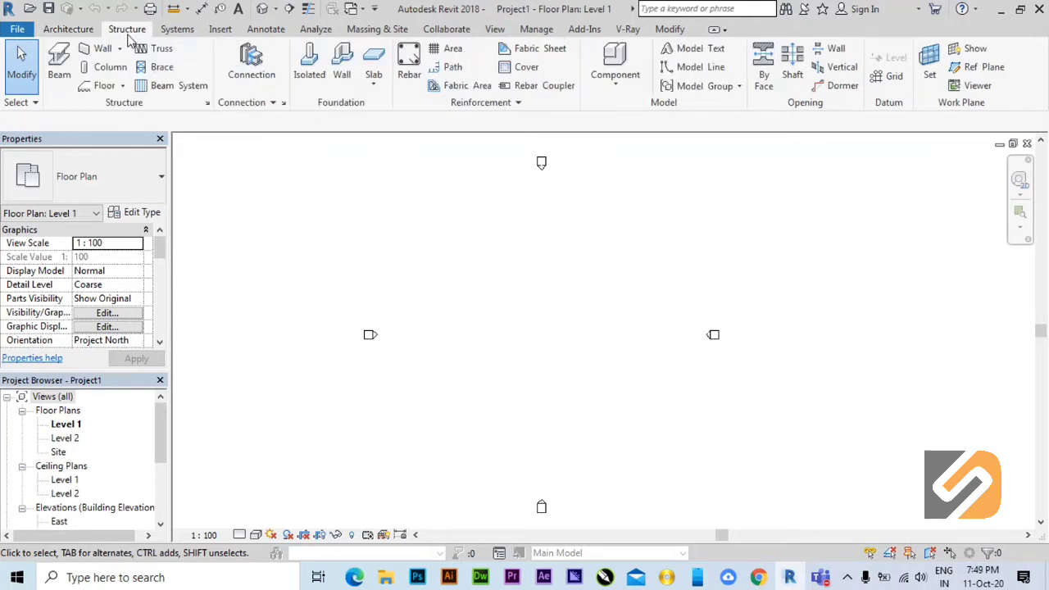
left_click(177, 29)
left_click(220, 30)
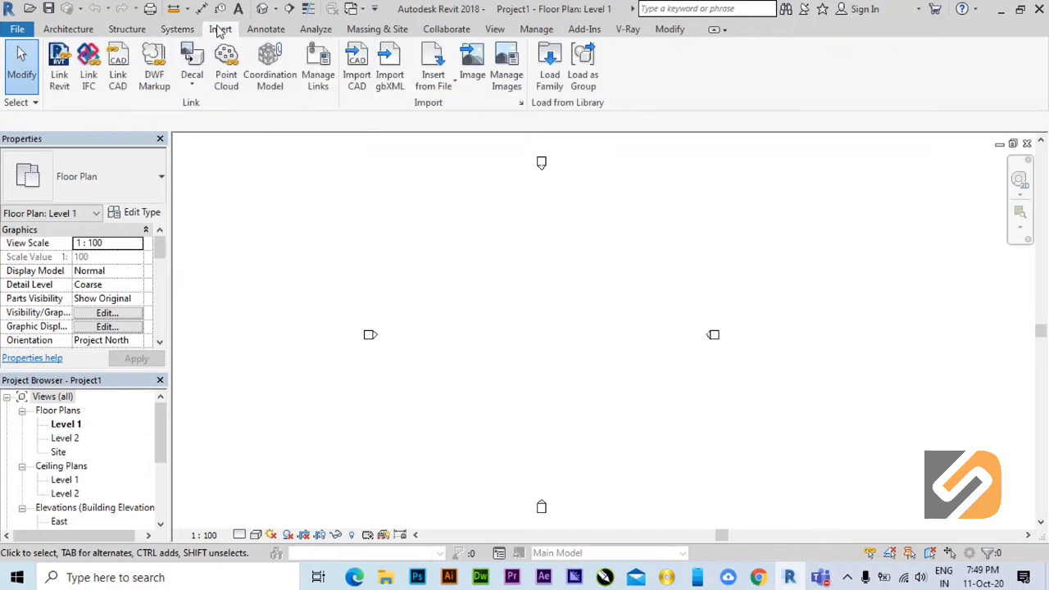
left_click(286, 32)
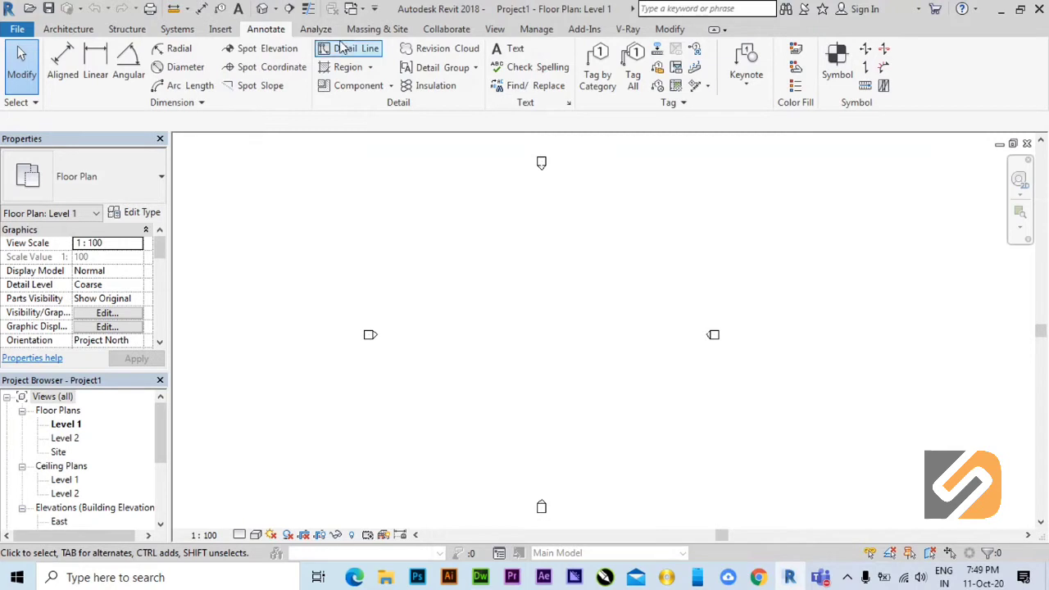
left_click(315, 29)
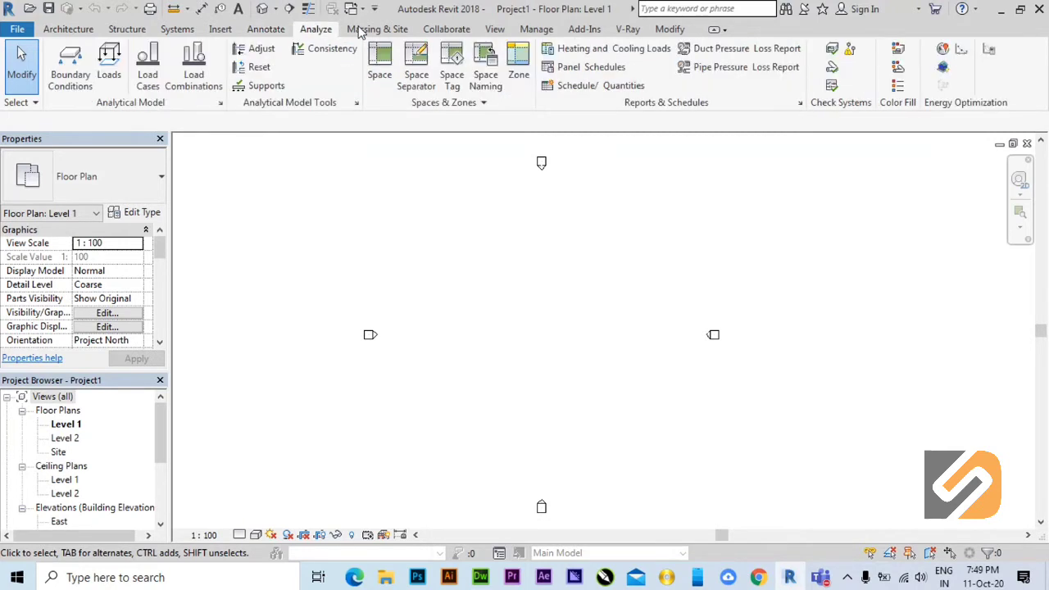
left_click(381, 29)
left_click(446, 30)
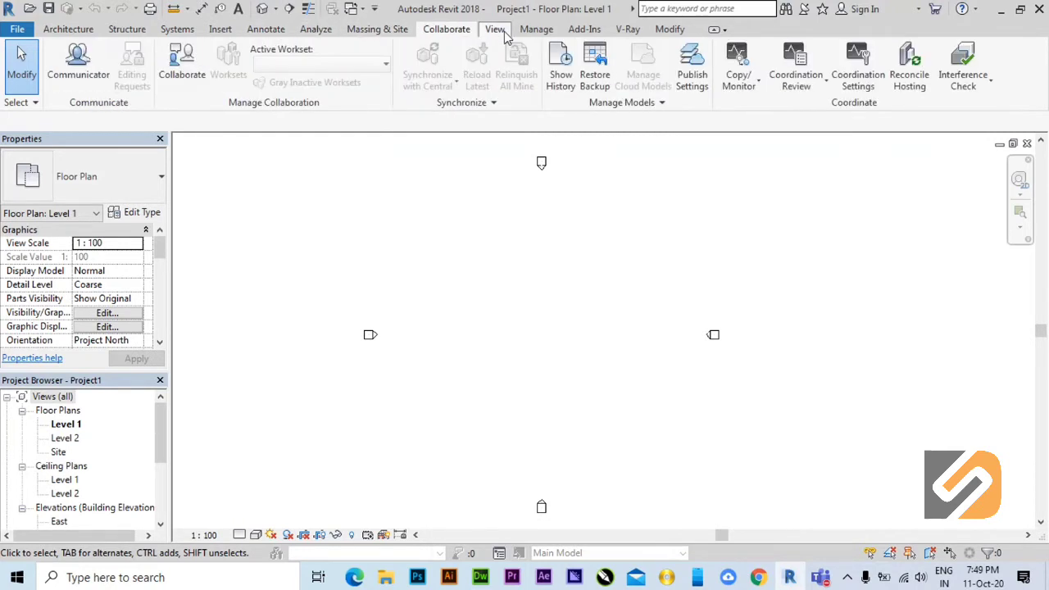
left_click(495, 30)
left_click(78, 30)
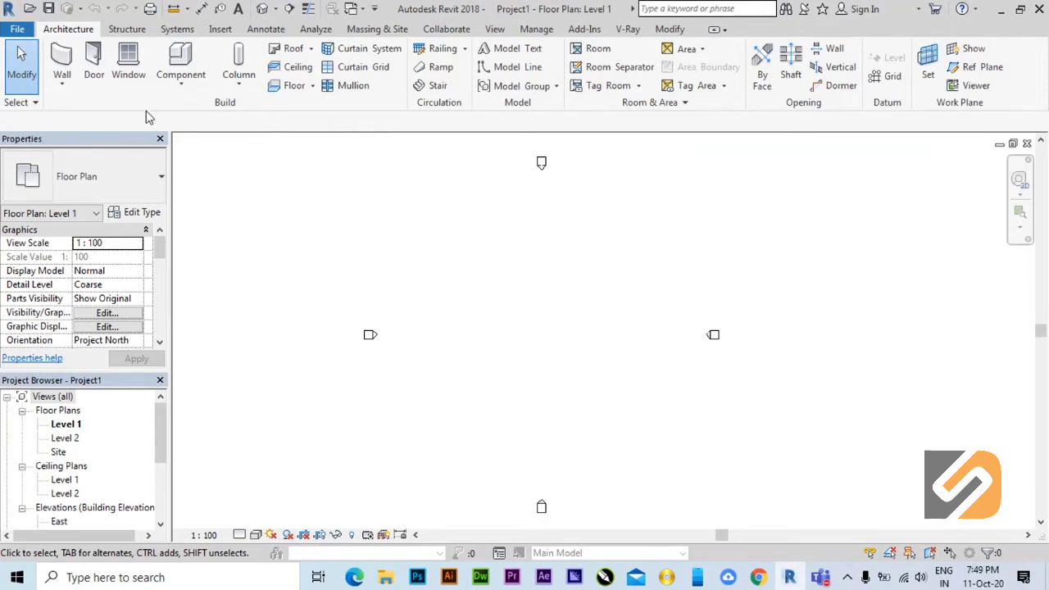
Draw two connected Generic - 200mm walls on Level 1, a horizontal one about 12000 mm long and a vertical one about 9000 mm.
left_click(64, 59)
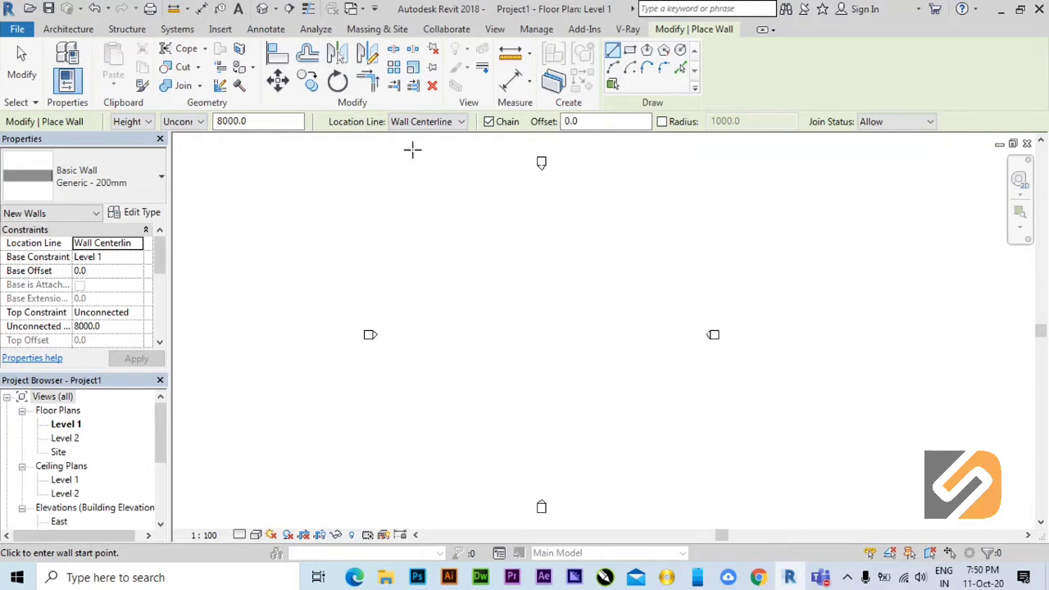
left_click(68, 29)
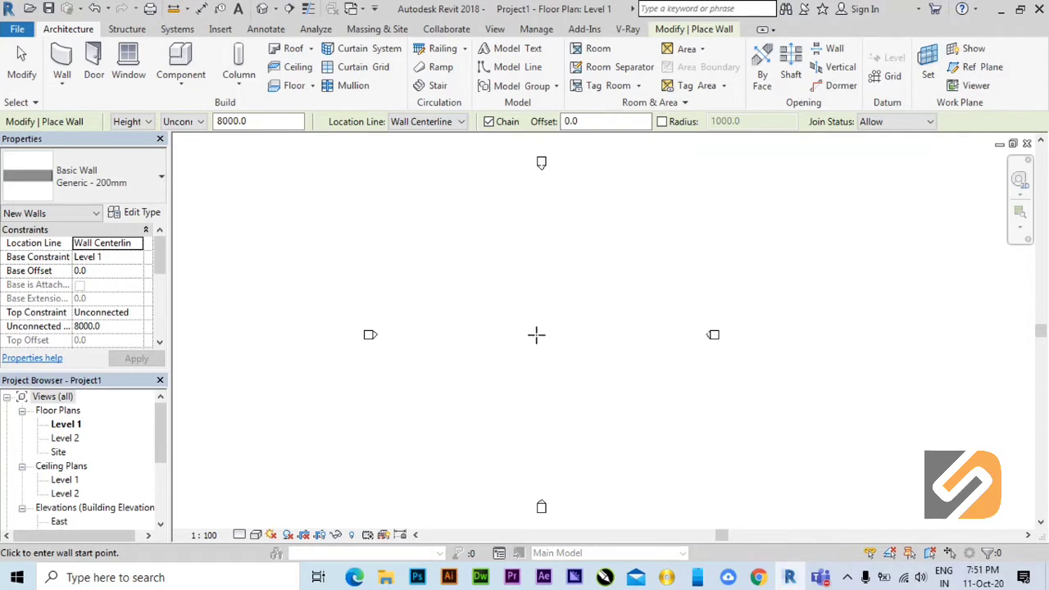
left_click(477, 294)
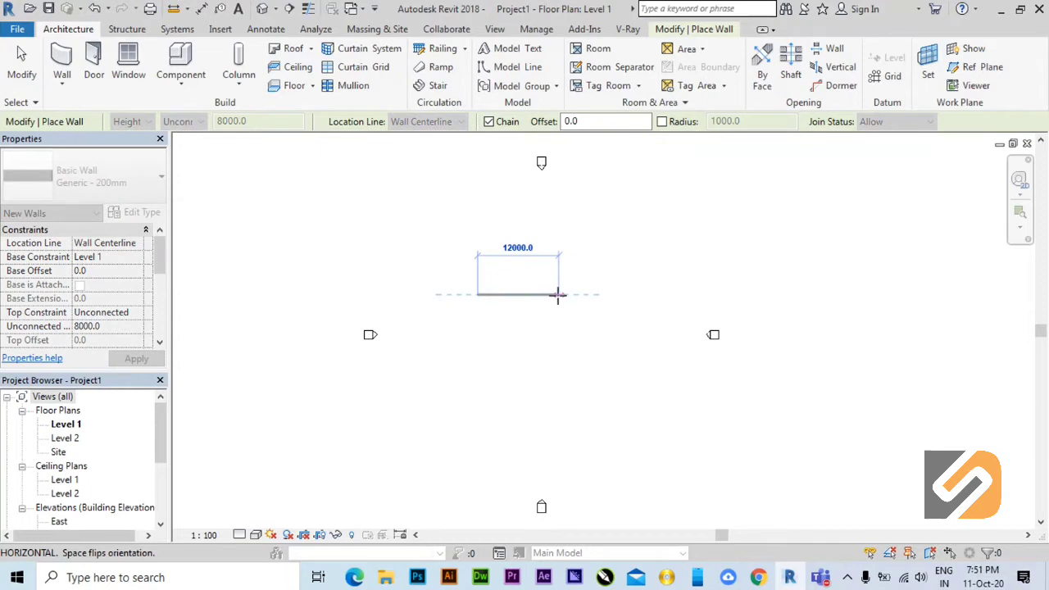
left_click(557, 326)
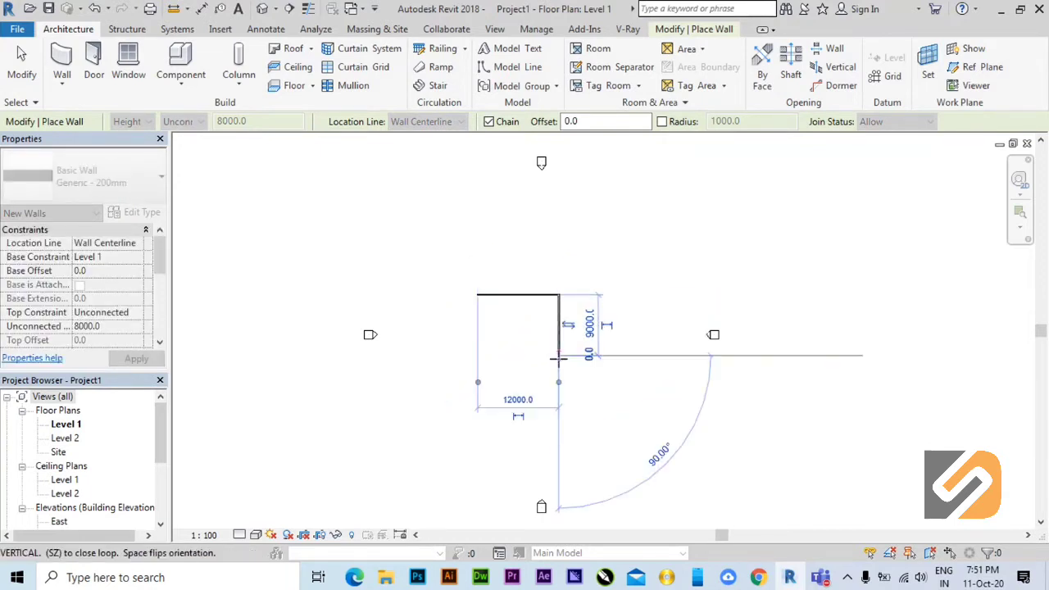
scroll(557, 358, "up", 4)
left_click(557, 352)
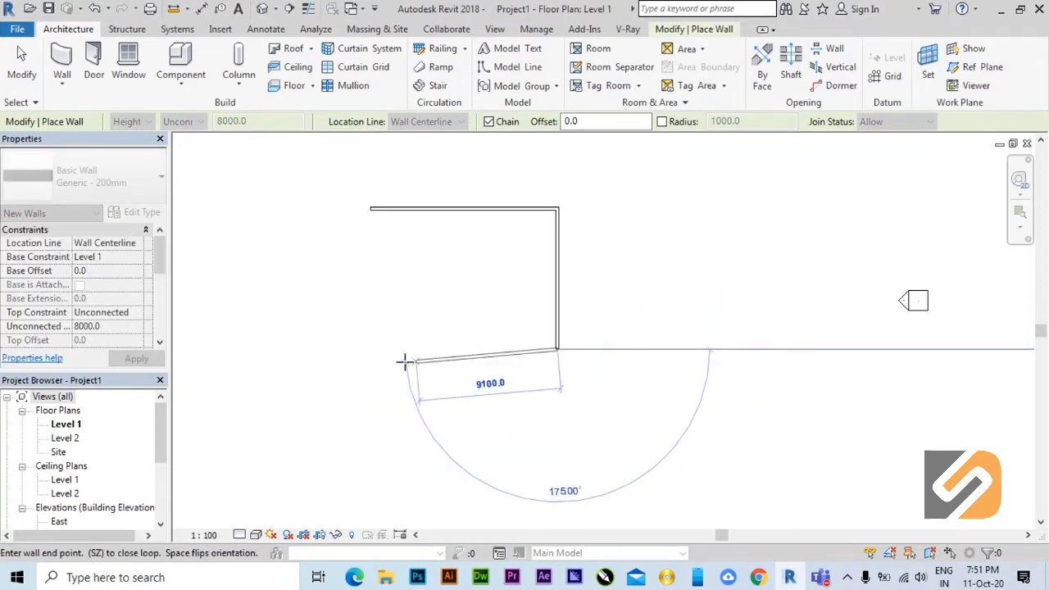
Close the rectangular room with a second horizontal wall and a second vertical wall ending at the start point, then finish wall placement.
left_click(371, 350)
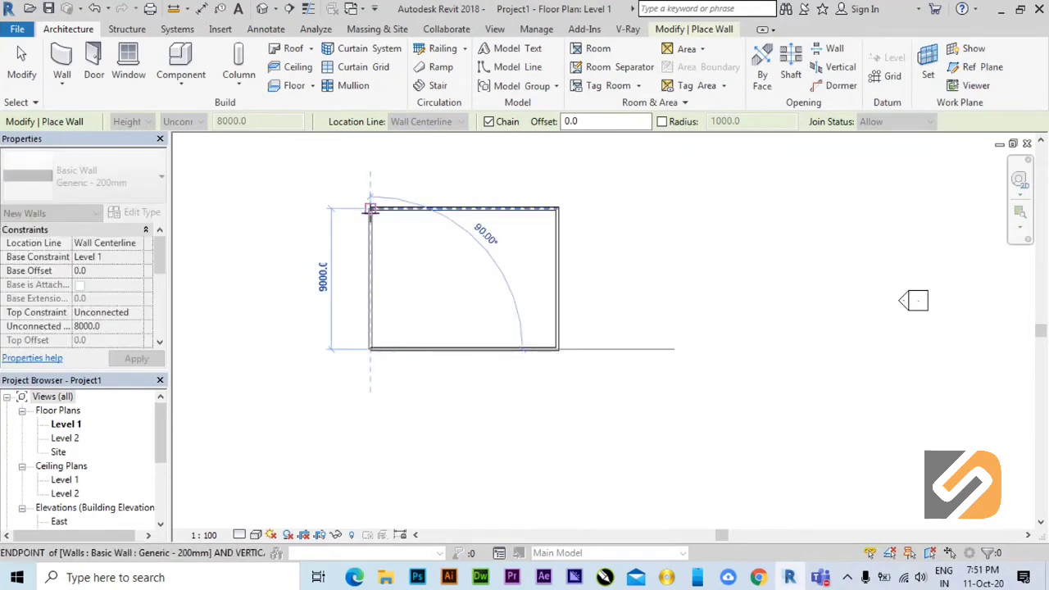
left_click(371, 210)
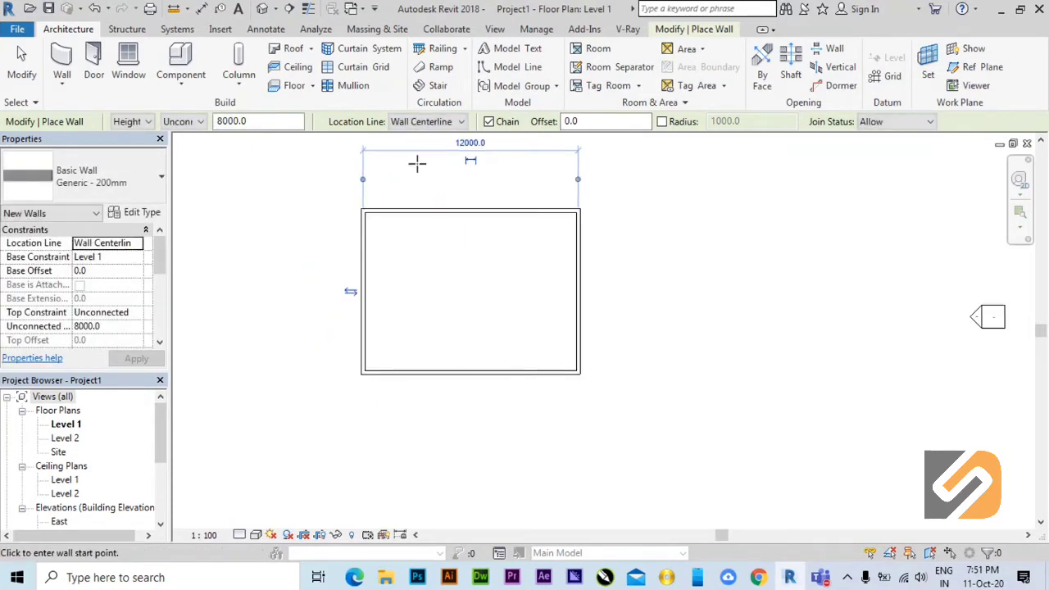
scroll(426, 164, "up", 2)
scroll(498, 340, "down", 1)
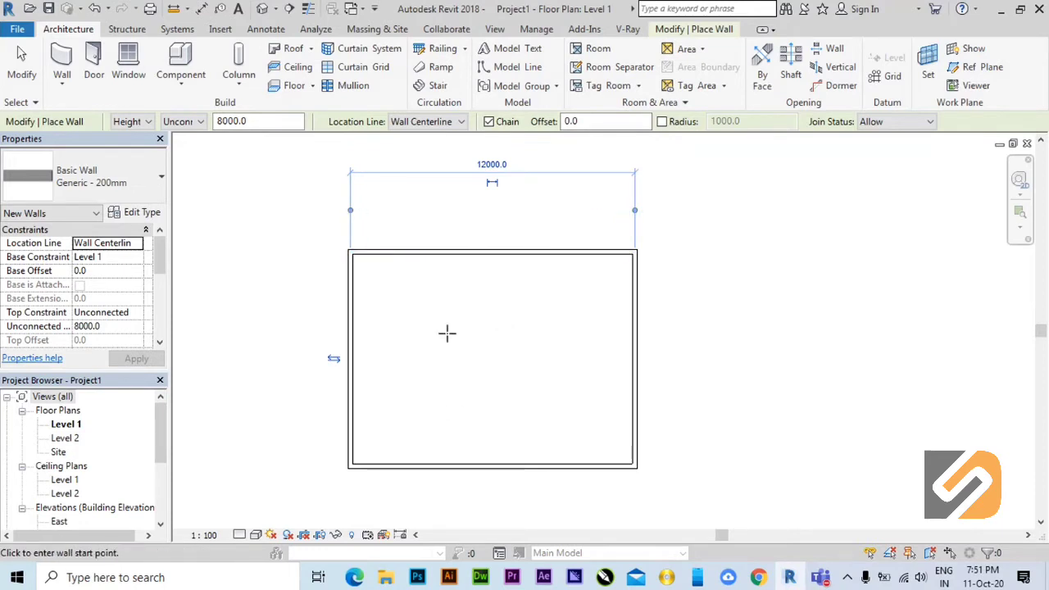
right_click(430, 306)
left_click(439, 315)
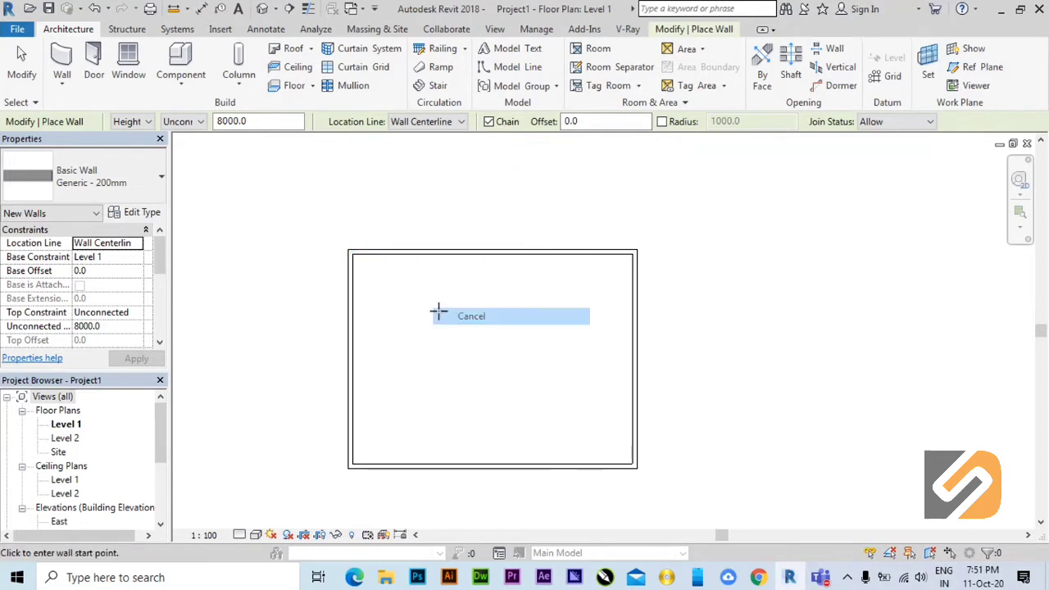
right_click(441, 300)
left_click(451, 308)
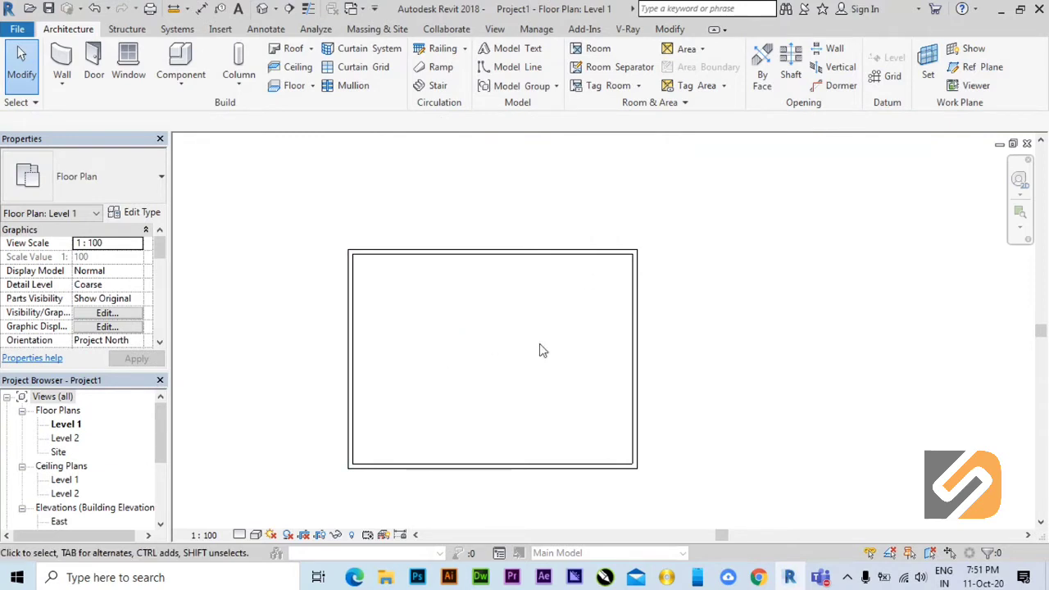
Examine the rectangular wall outline and its corners in the Level 1 floor plan.
middle_click_drag(568, 386, 585, 339)
scroll(505, 293, "up", 1)
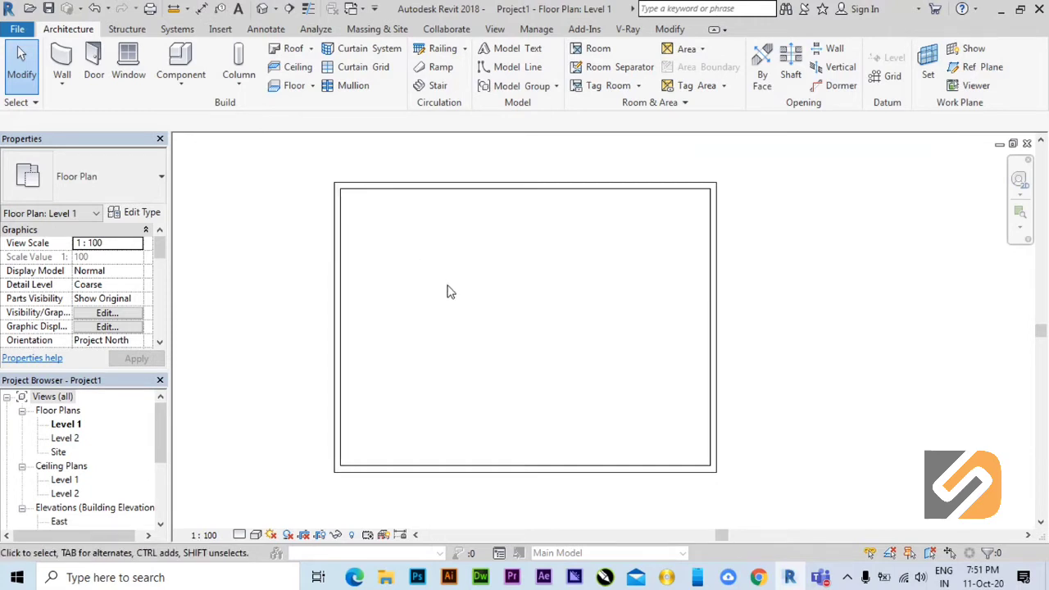
middle_click_drag(661, 318, 587, 320)
scroll(681, 337, "down", 1)
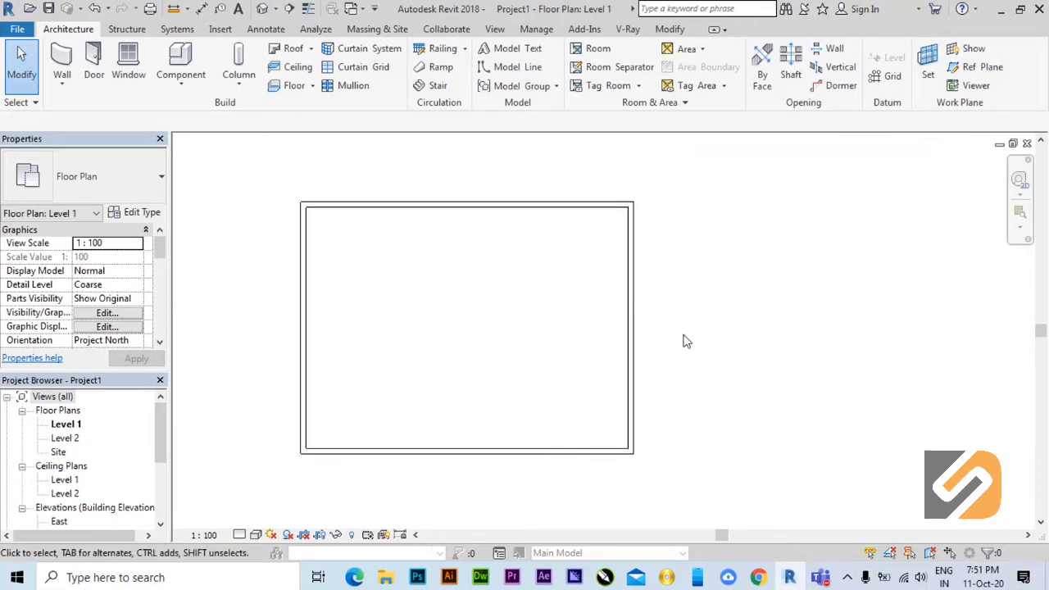
middle_click_drag(687, 341, 672, 344)
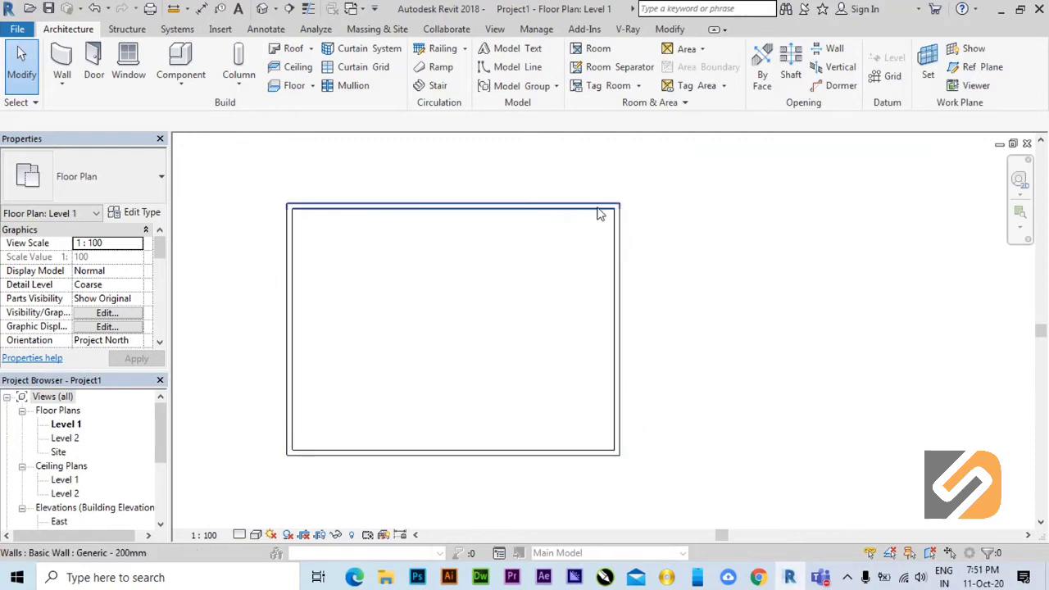
left_click_drag(685, 487, 829, 466)
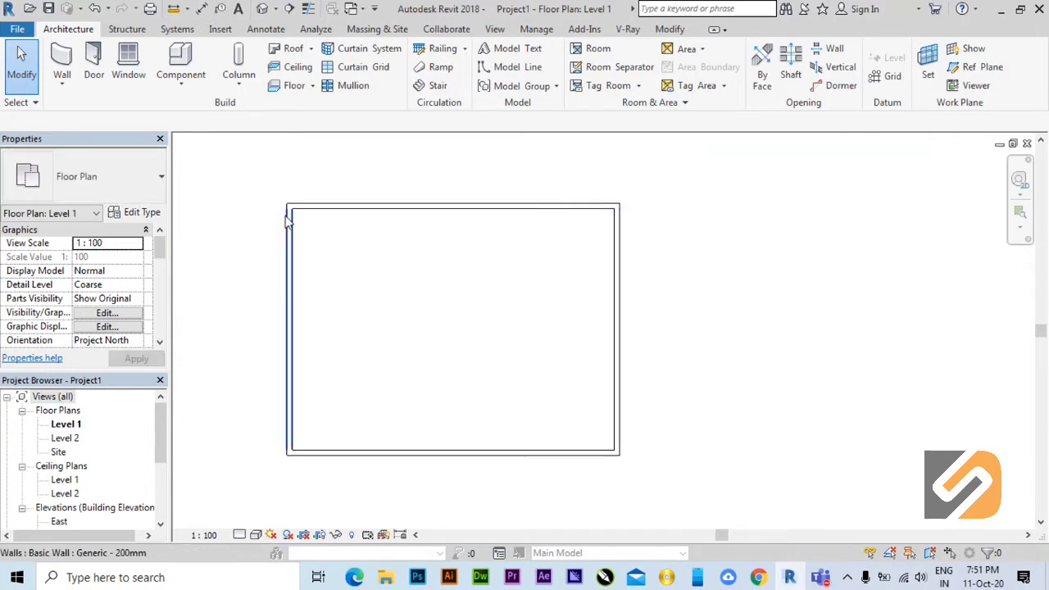
right_click(309, 227)
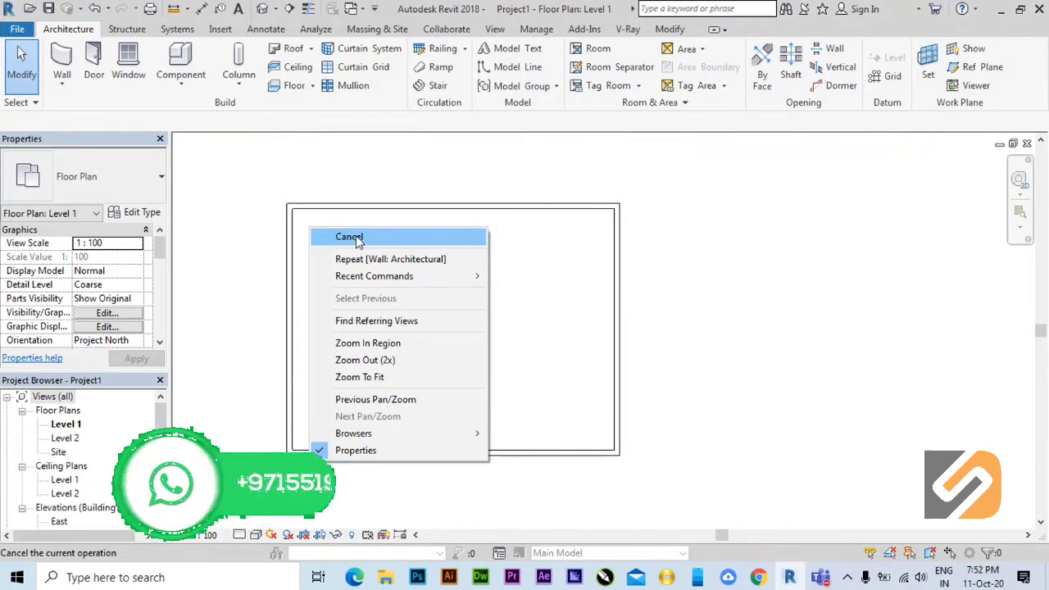
left_click(668, 336)
middle_click_drag(435, 300, 498, 296)
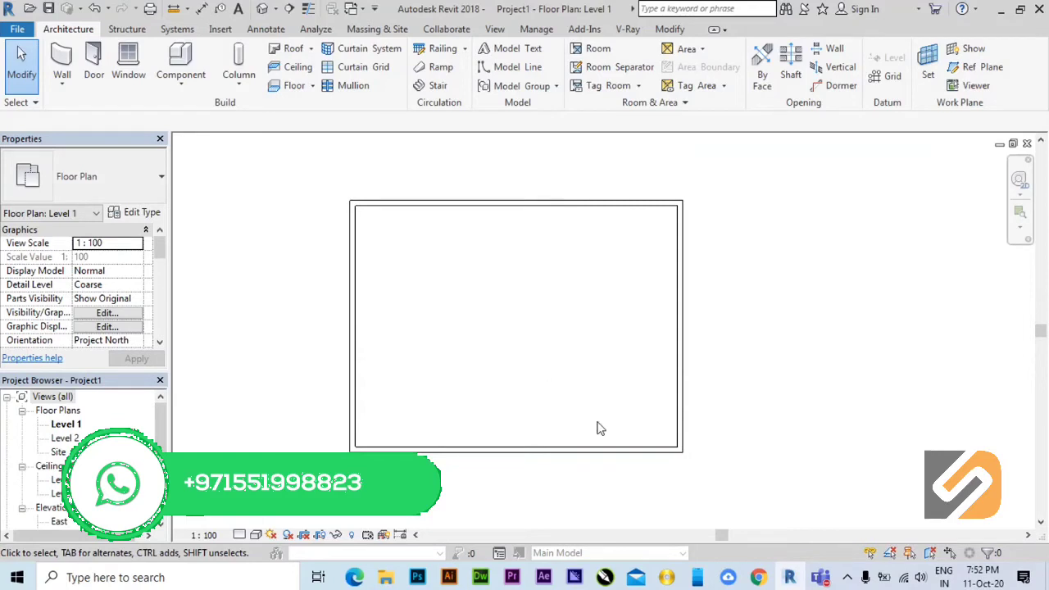
scroll(442, 331, "up", 1)
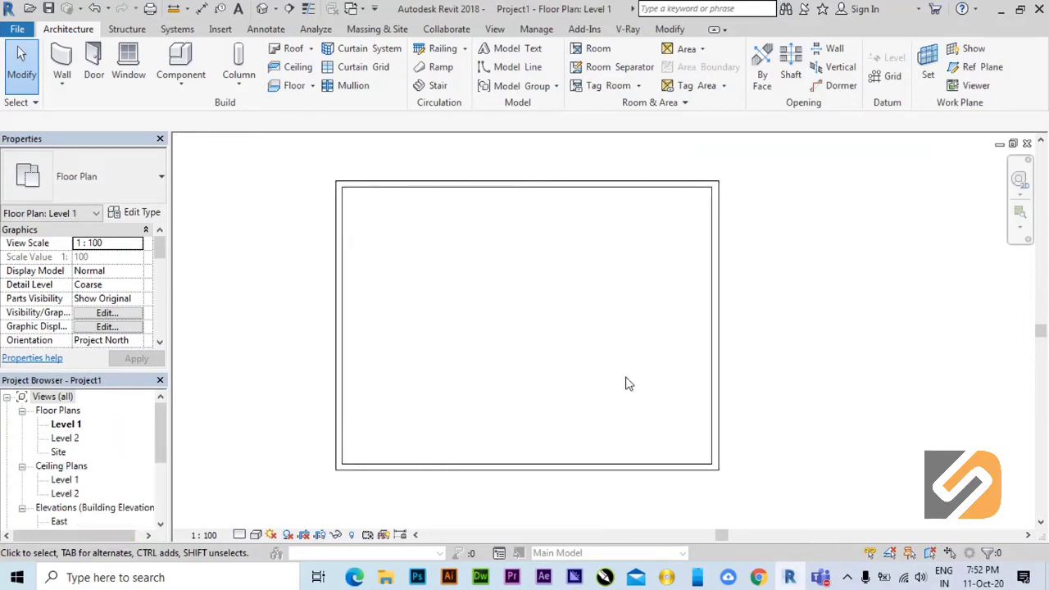
Open the default 3D view and inspect the four walls in three dimensions.
left_click(262, 10)
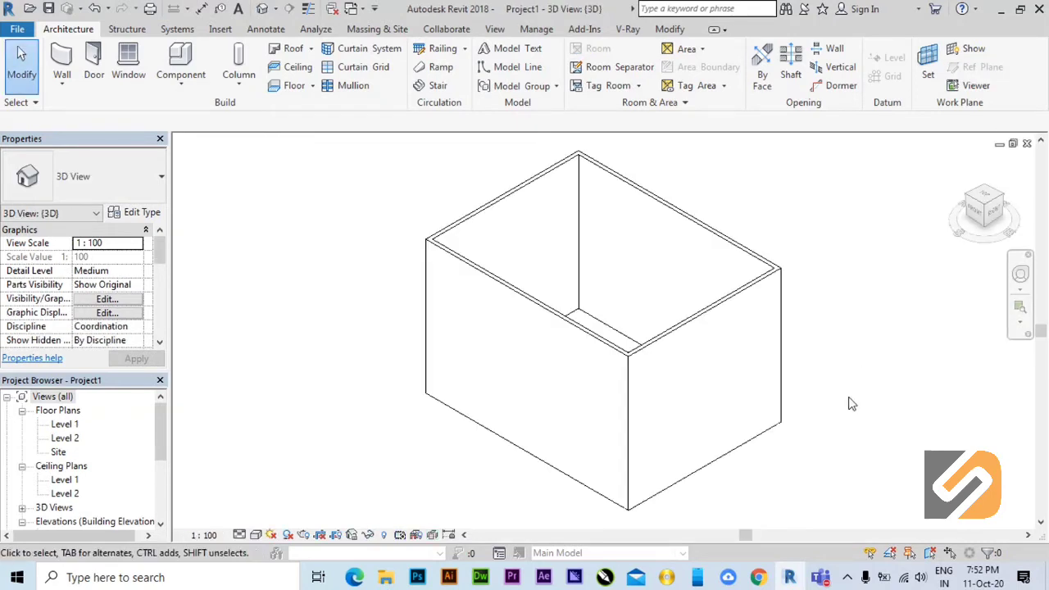
middle_click_drag(837, 402, 806, 397)
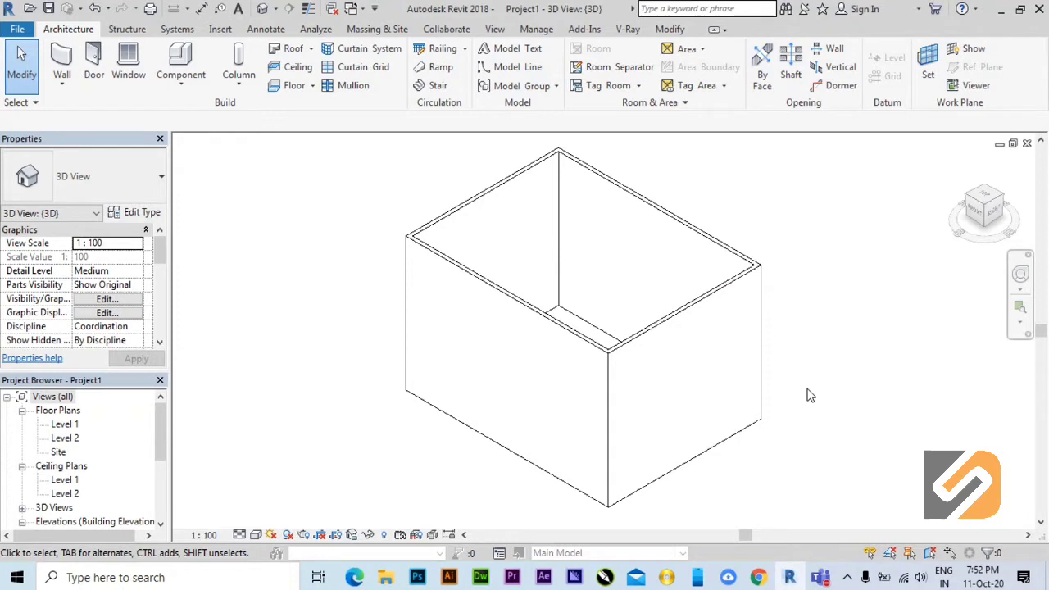
scroll(857, 395, "up", 1)
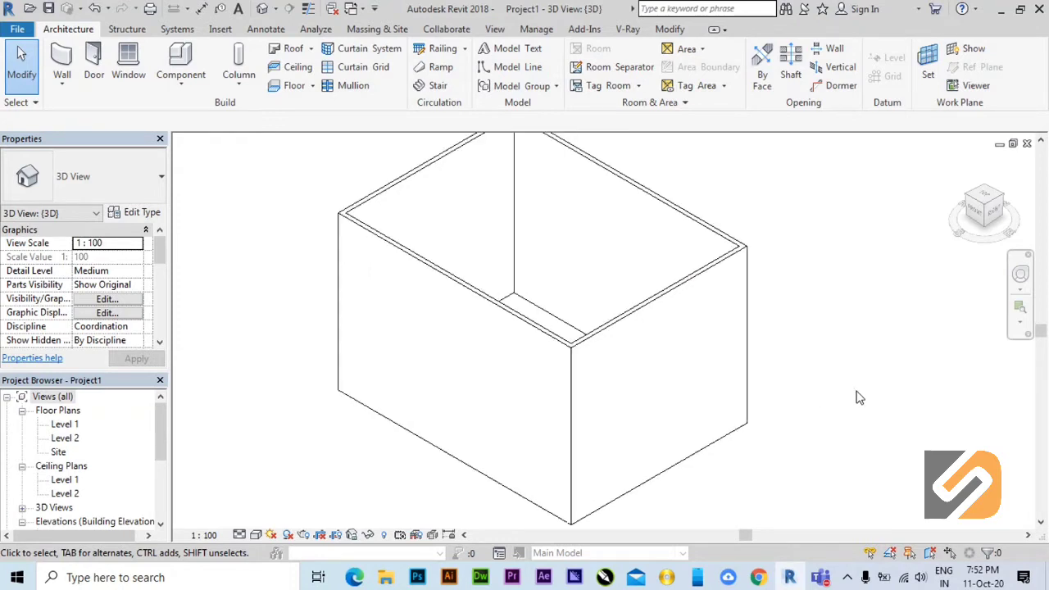
middle_click_drag(743, 336, 763, 363)
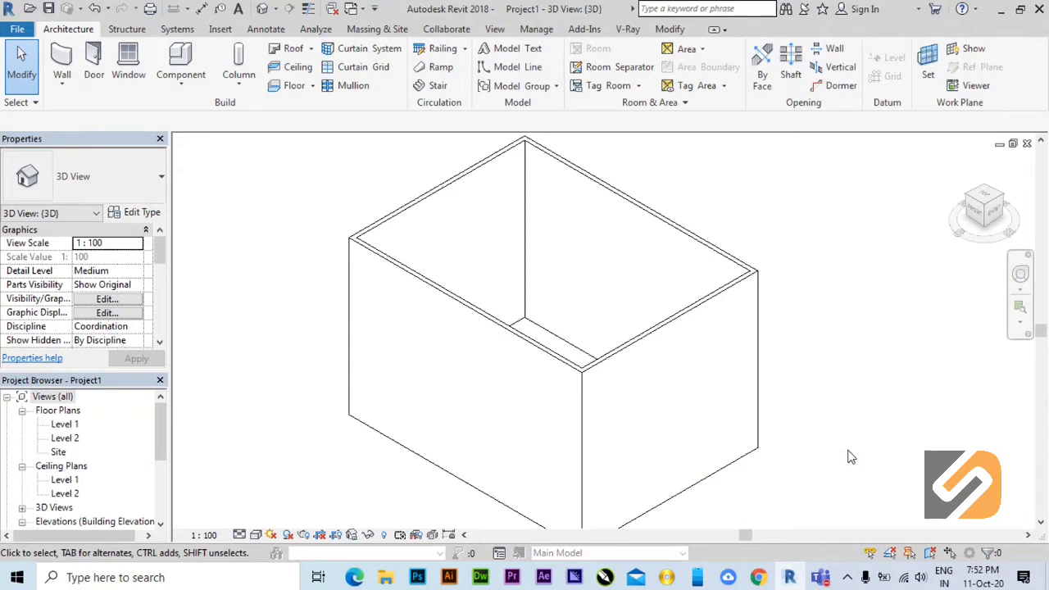
Set the 3D view's visual style to Shaded and inspect the walls.
left_click(257, 534)
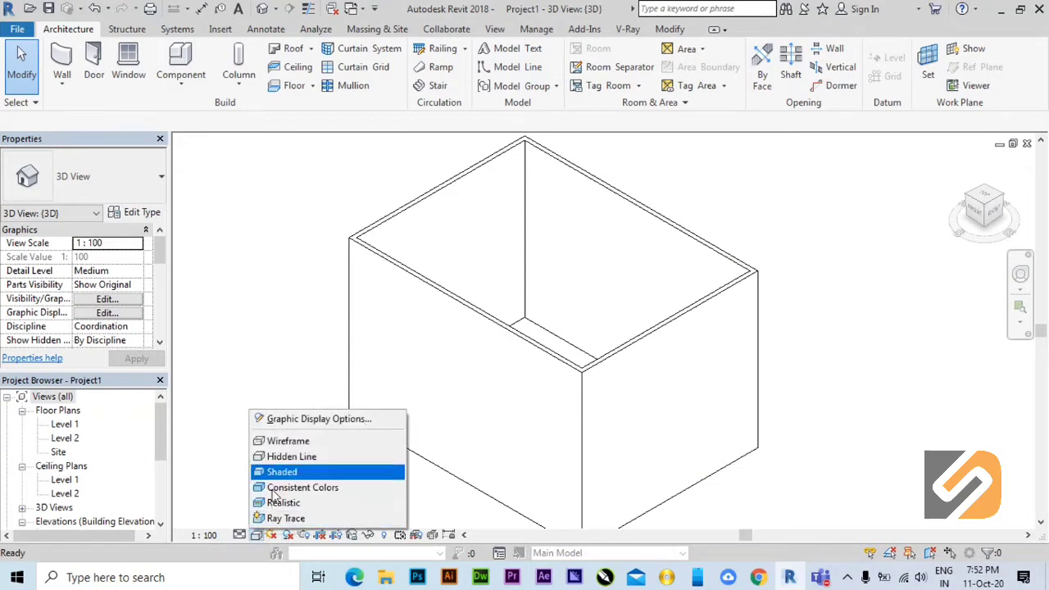
left_click(256, 535)
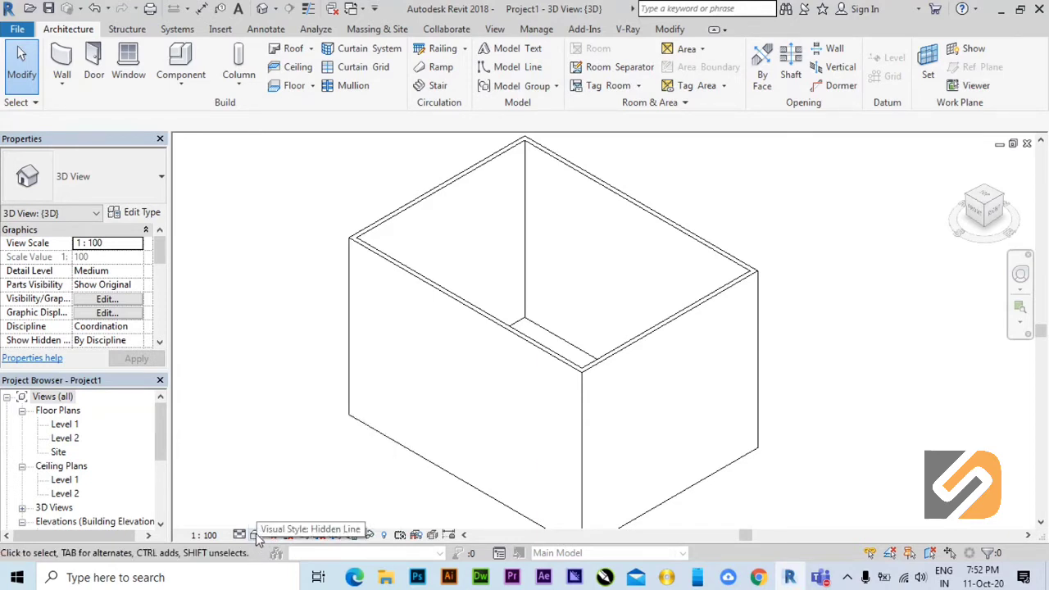
left_click(256, 534)
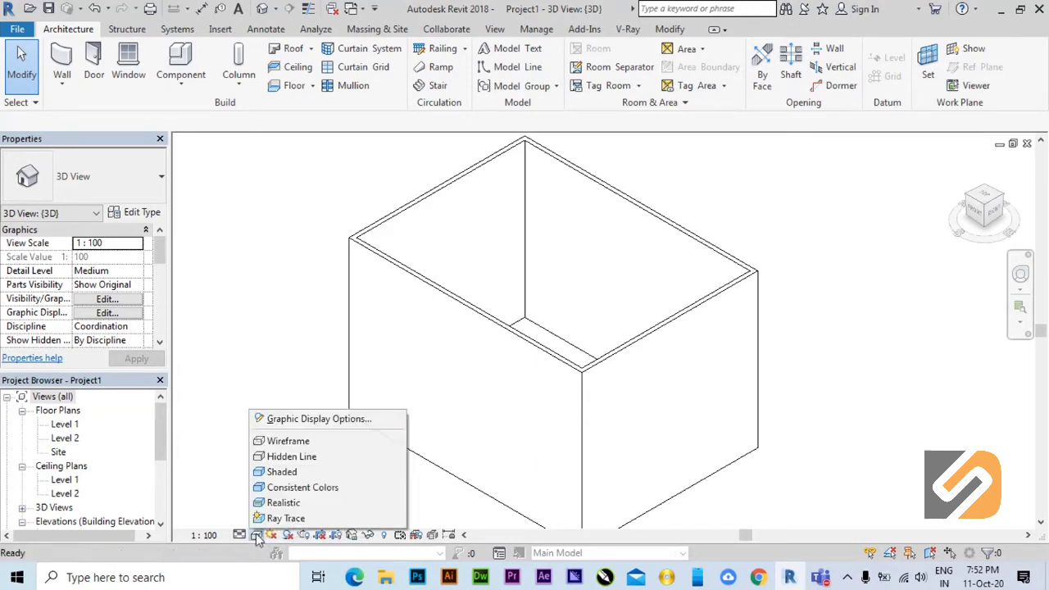
left_click(273, 471)
middle_click_drag(615, 321, 600, 305)
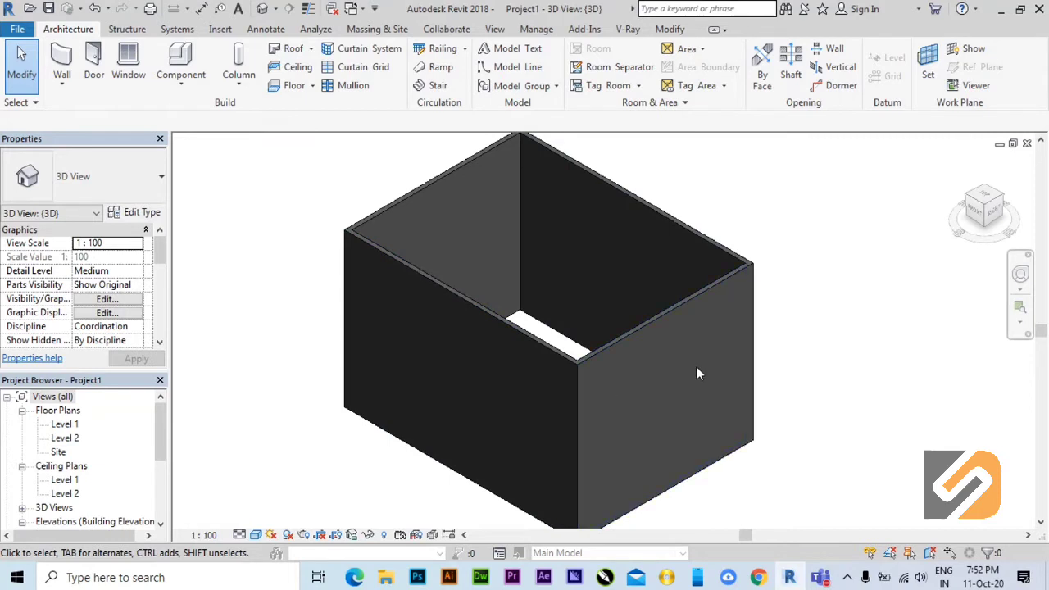
mouse_move(697, 370)
middle_mouse_down()
mouse_move(691, 356)
mouse_move(683, 377)
middle_mouse_up()
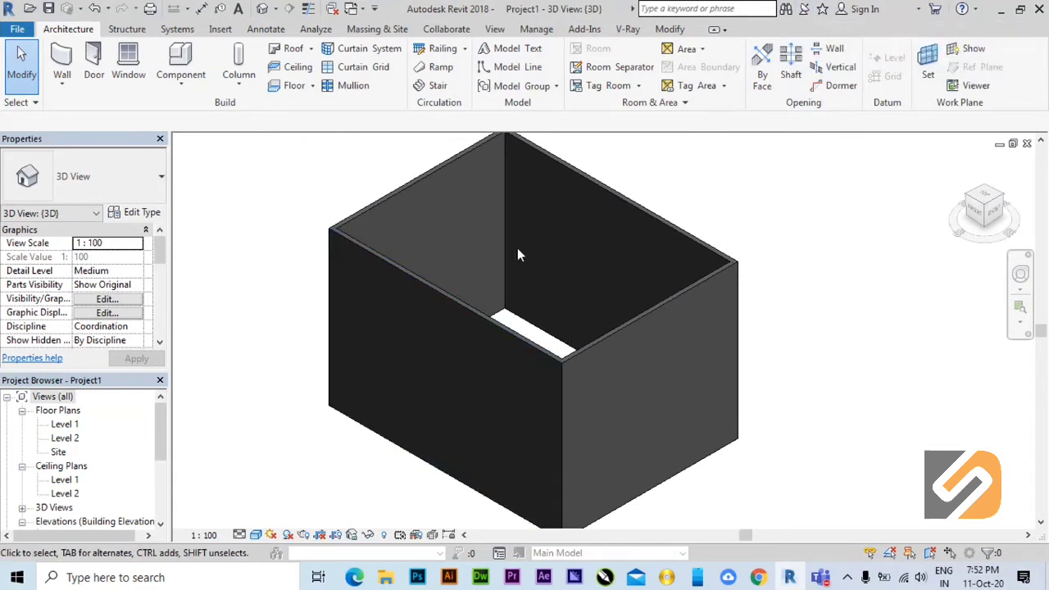
Return to the Level 1 floor plan and check the view types available for it.
double_click(63, 424)
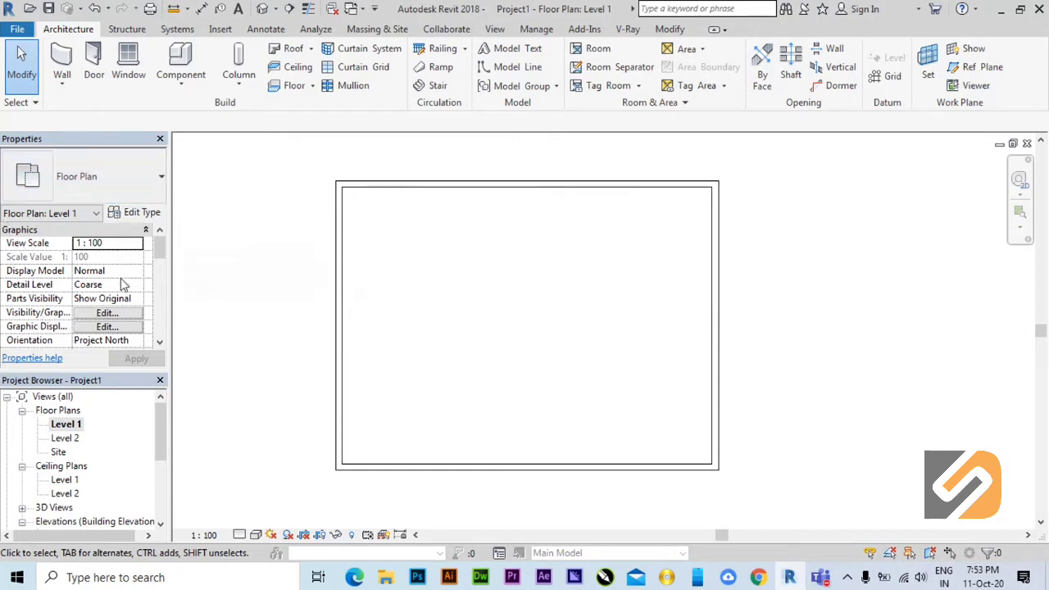
left_click(96, 179)
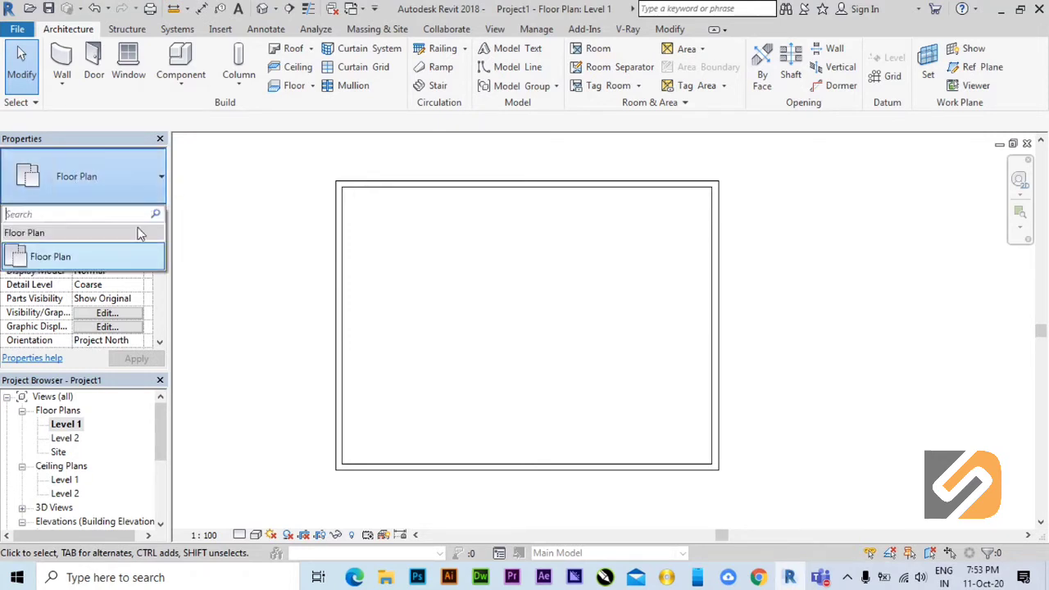
left_click(52, 184)
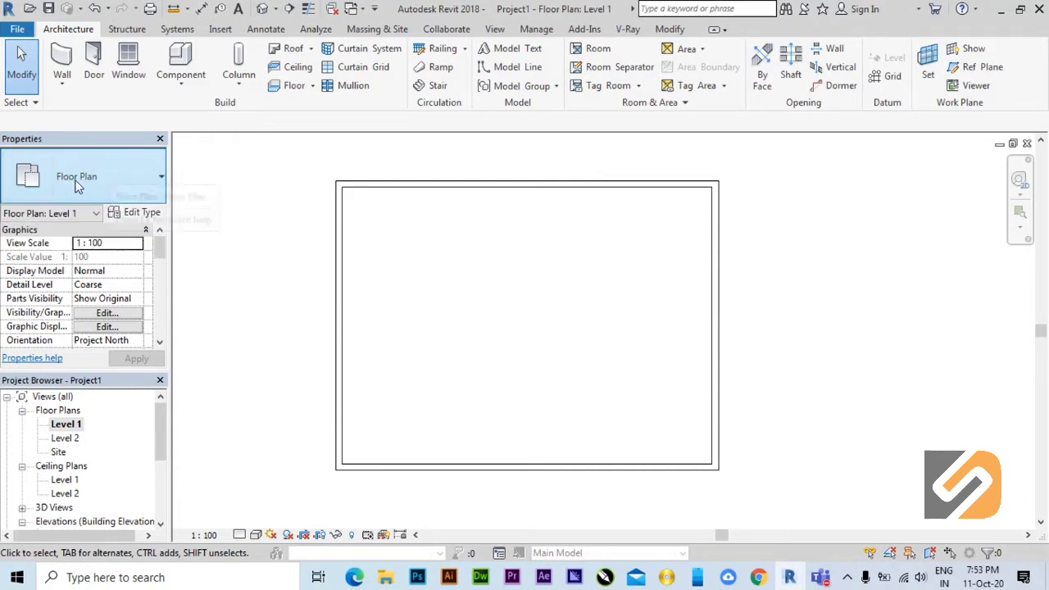
left_click(155, 180)
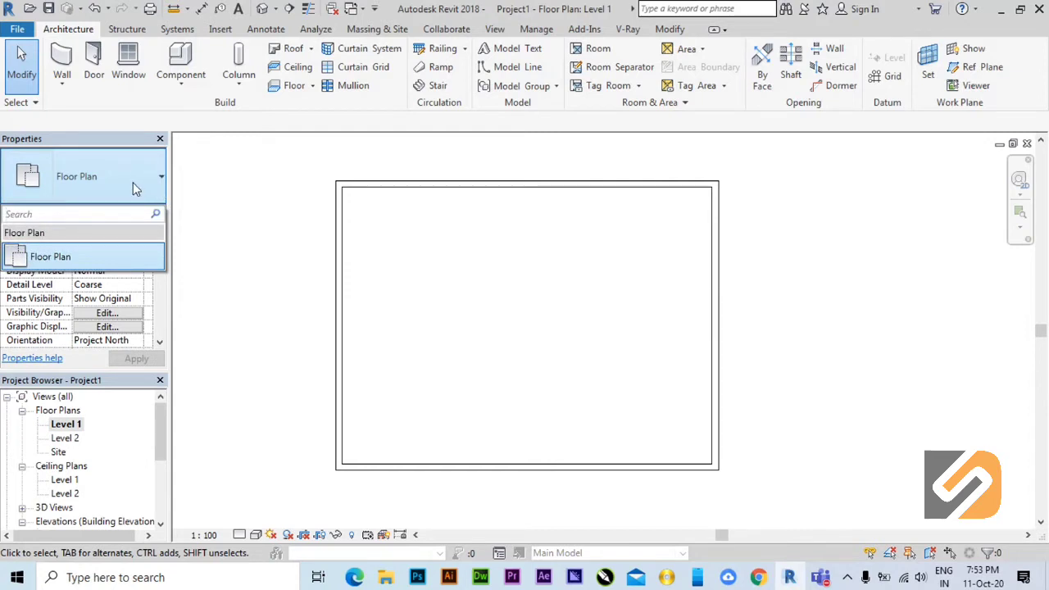
left_click(132, 182)
middle_click_drag(603, 314, 587, 346)
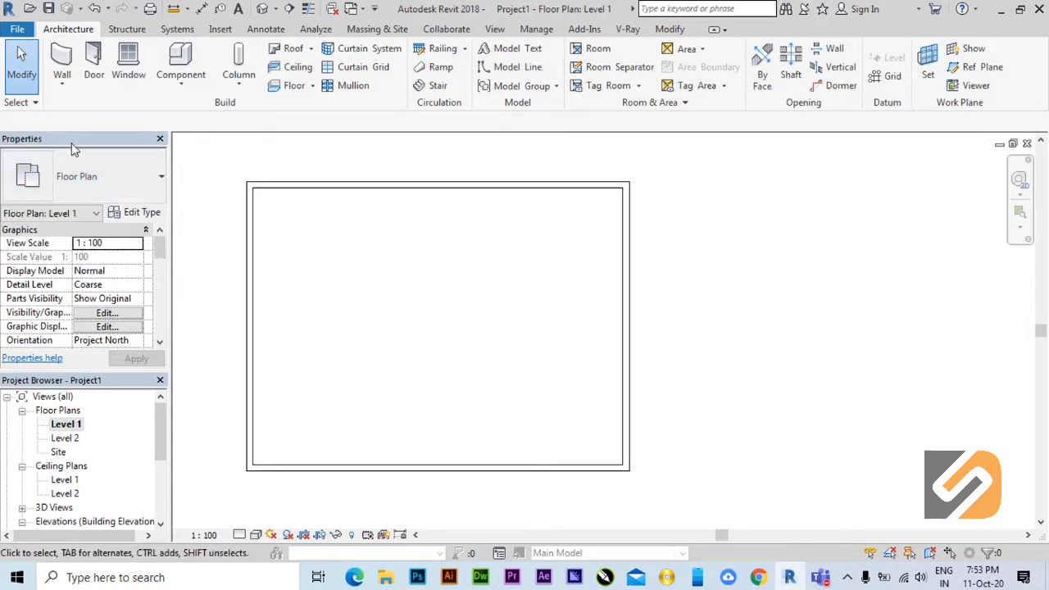
Start the Wall tool and examine the basic, curtain and stacked wall types available for new walls.
left_click(63, 61)
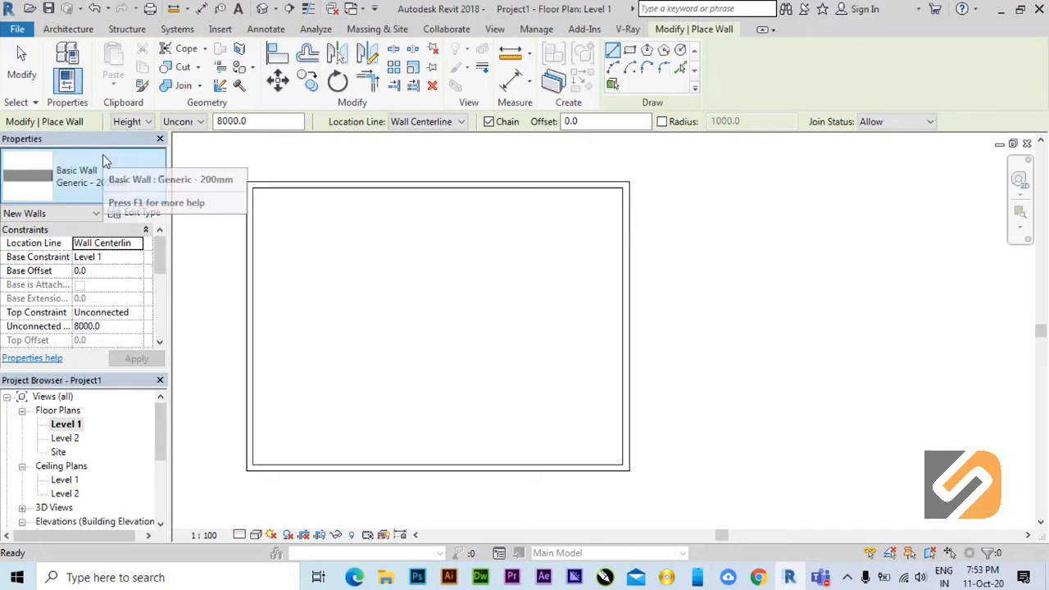
left_click(68, 29)
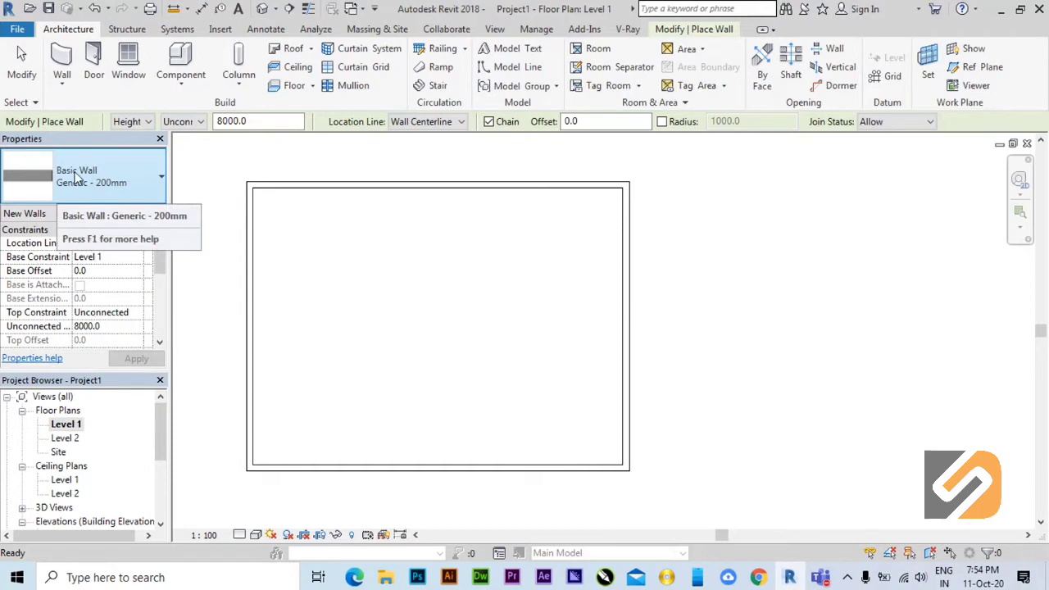
left_click(152, 187)
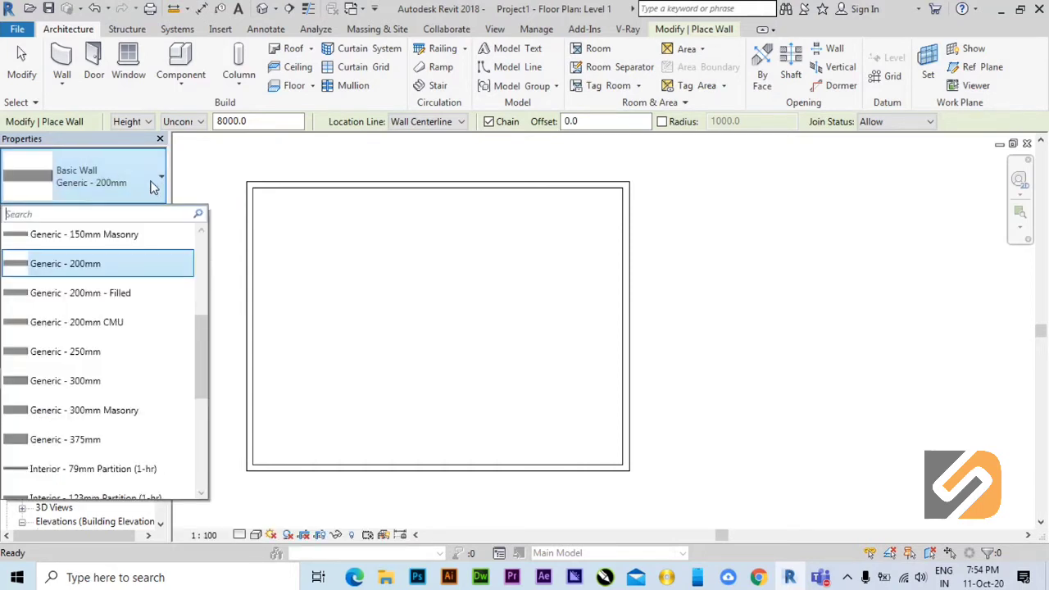
left_click_drag(202, 361, 196, 268)
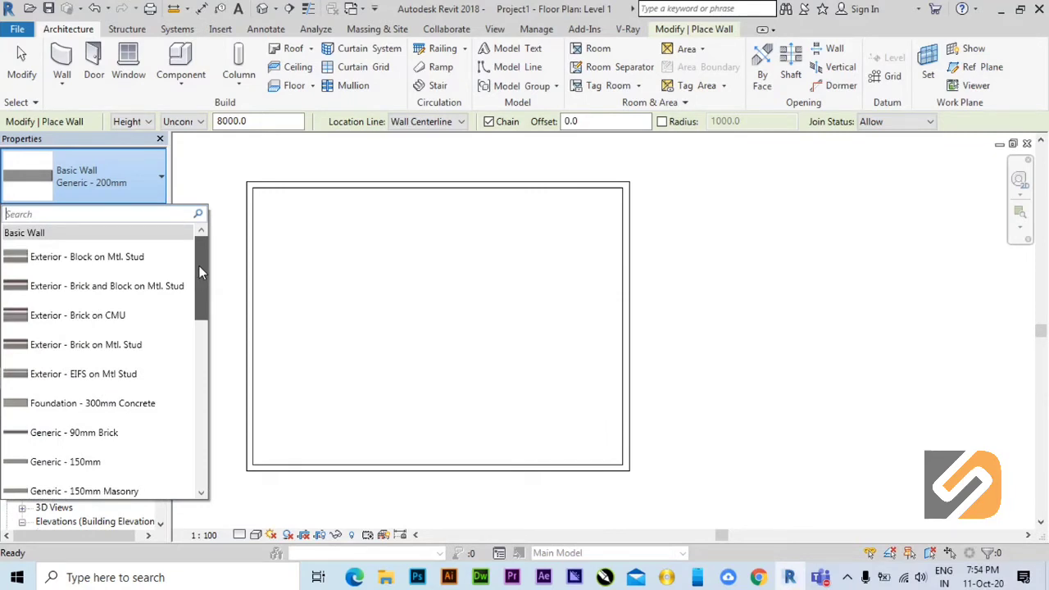
left_click_drag(199, 265, 200, 456)
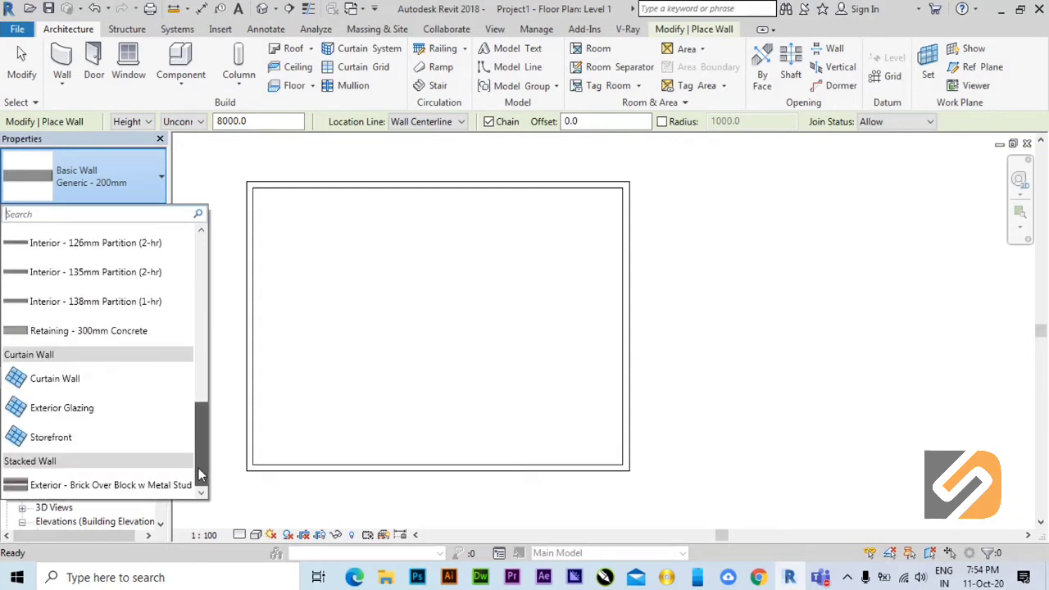
left_click_drag(198, 468, 194, 266)
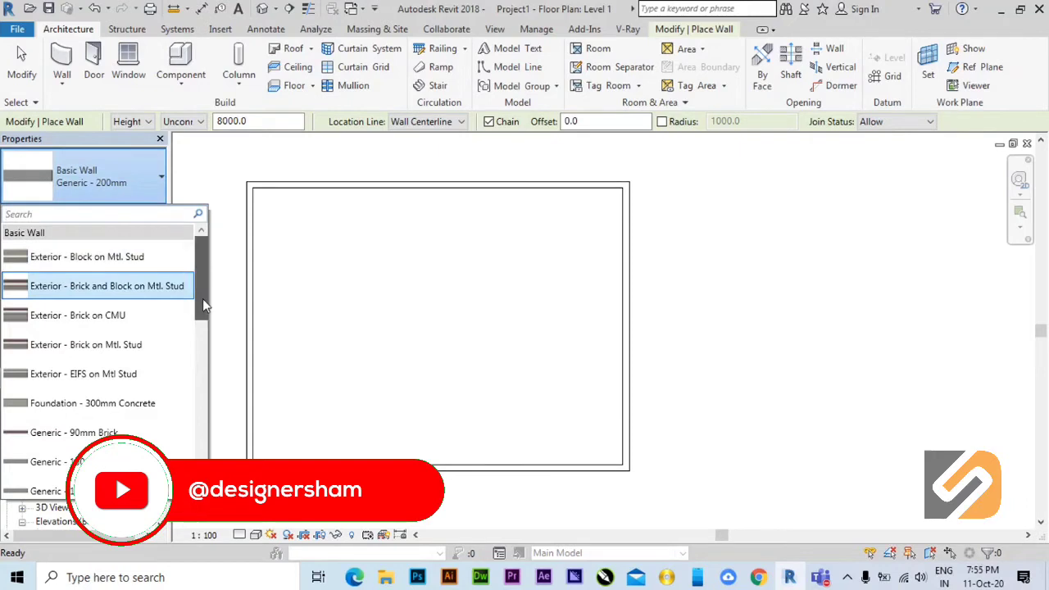
left_click_drag(203, 299, 206, 380)
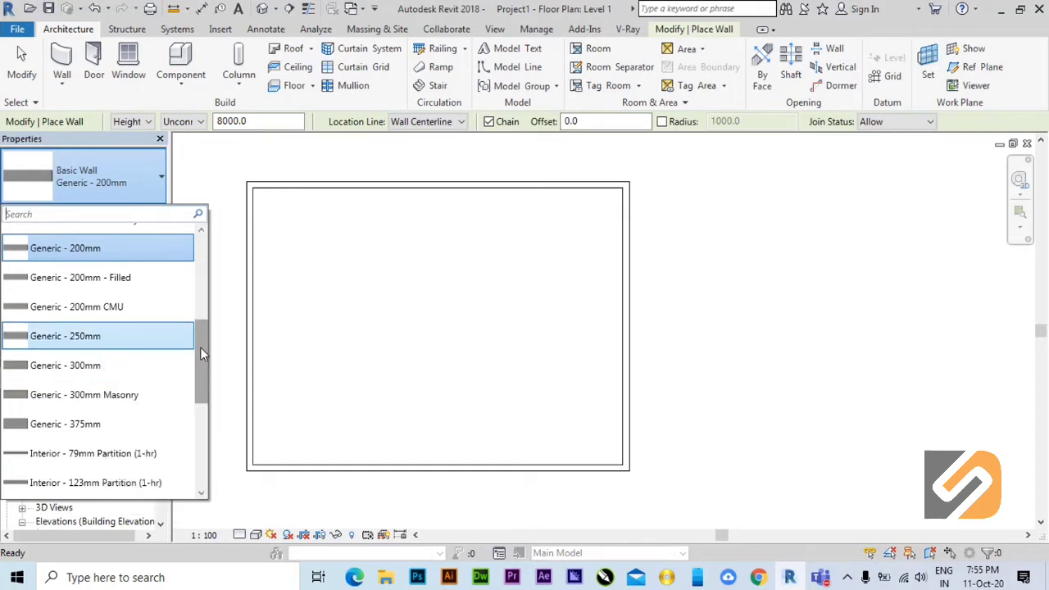
left_click_drag(200, 346, 182, 445)
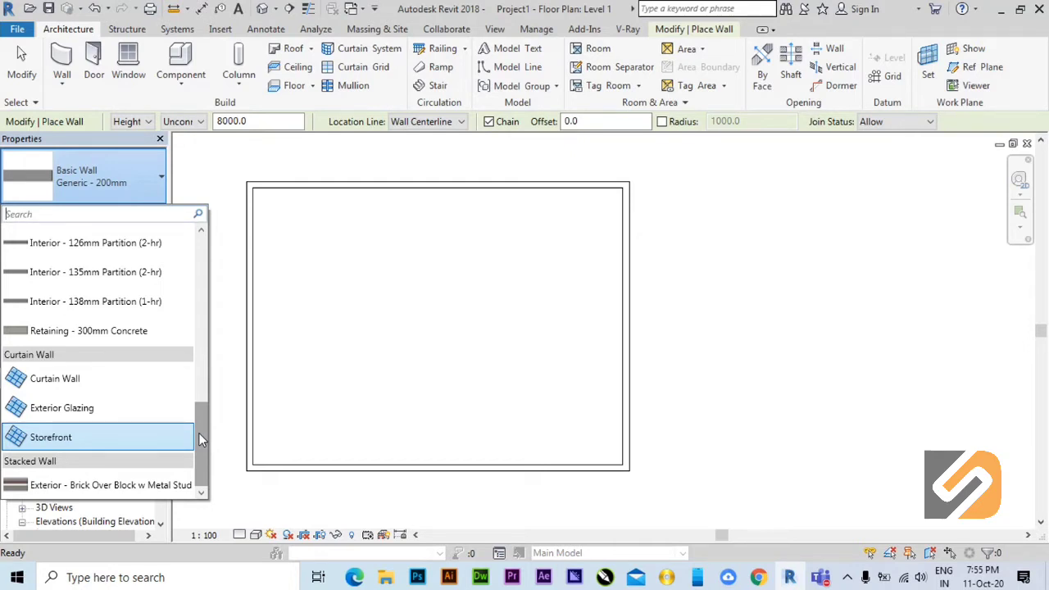
left_click_drag(198, 433, 198, 229)
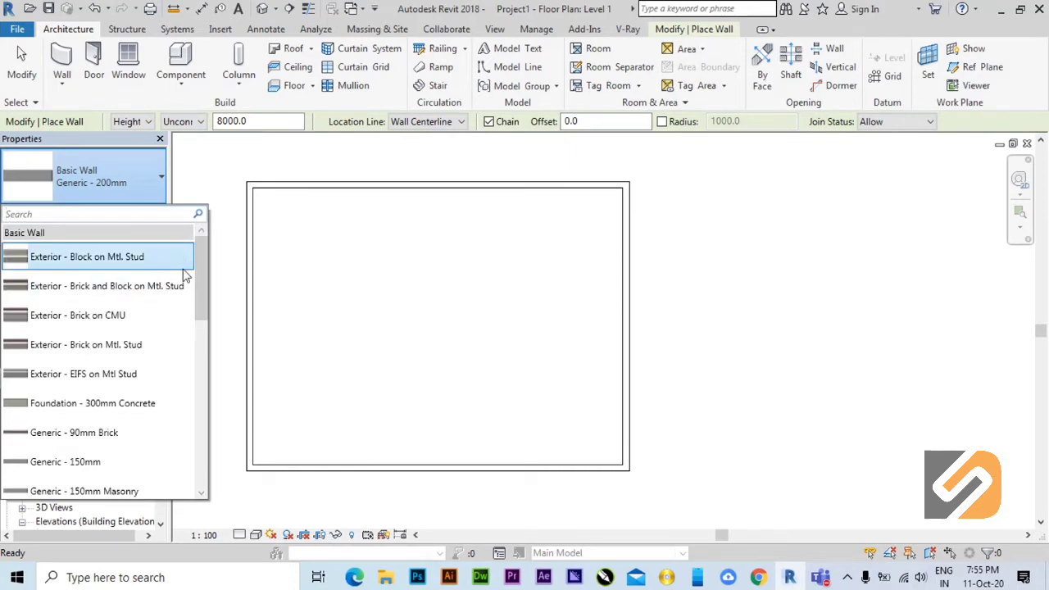
left_click_drag(202, 293, 198, 432)
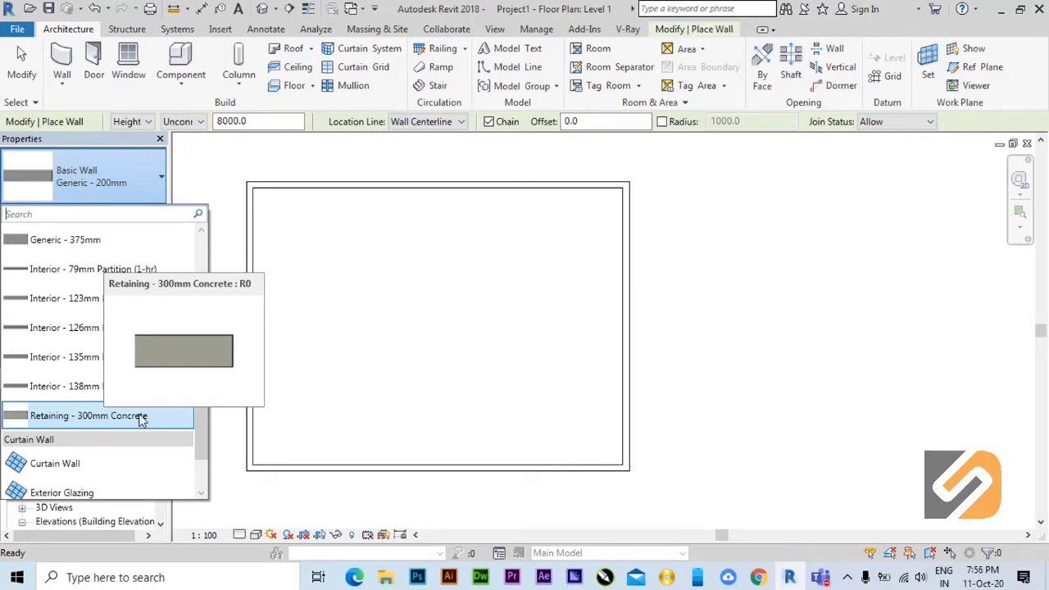
left_click(83, 137)
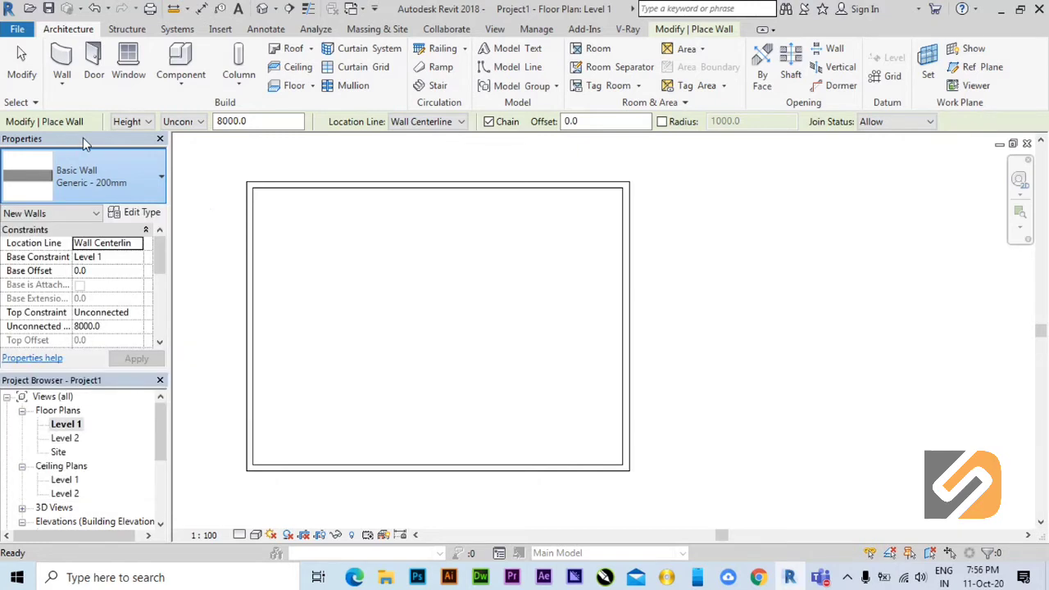
Choose Basic Wall Retaining - 300mm Concrete as the type for new walls.
left_click(161, 182)
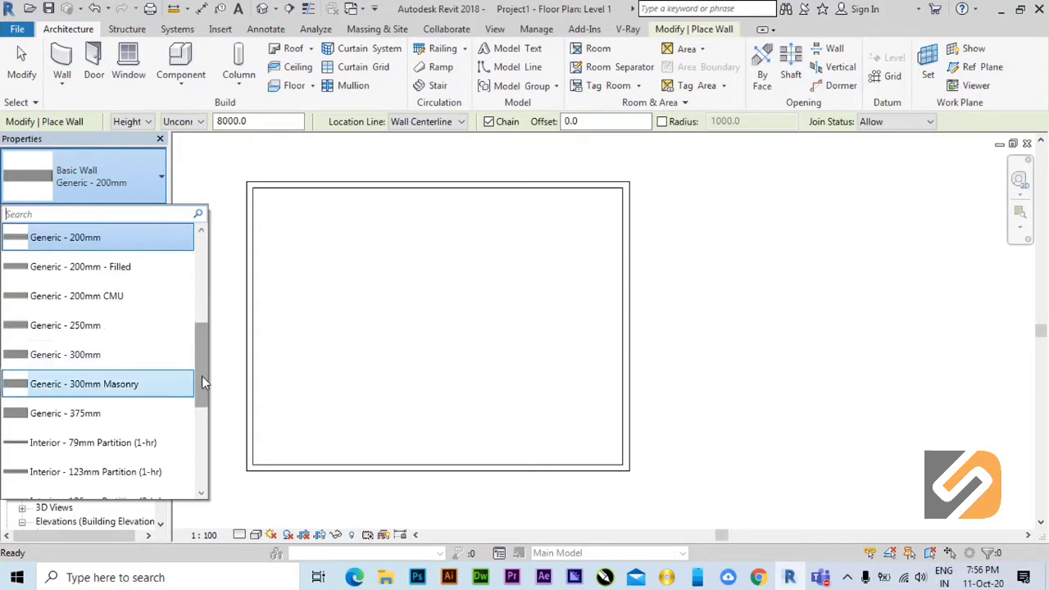
left_click_drag(203, 382, 200, 420)
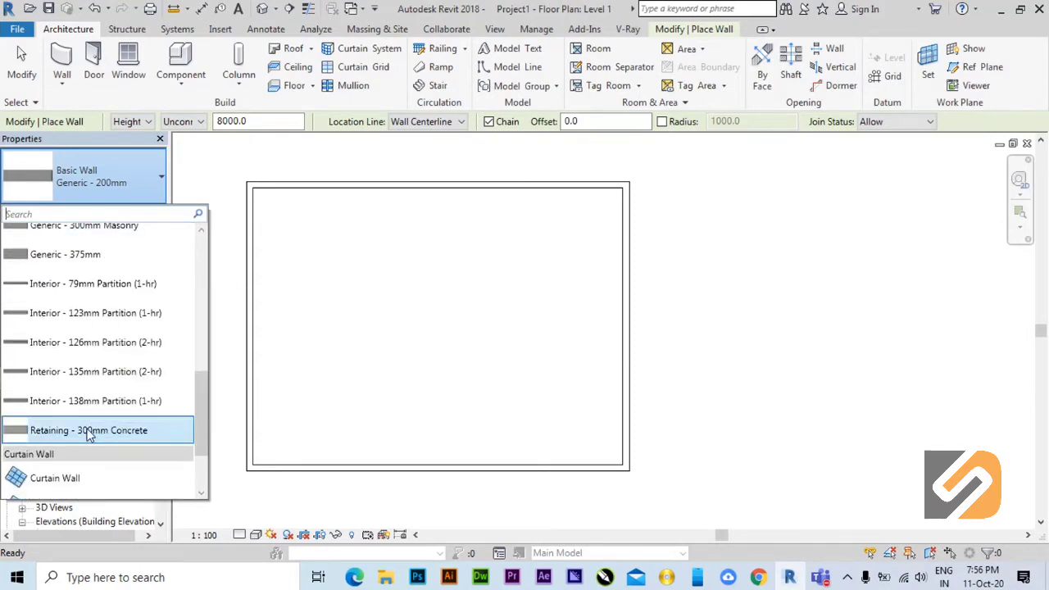
left_click(89, 430)
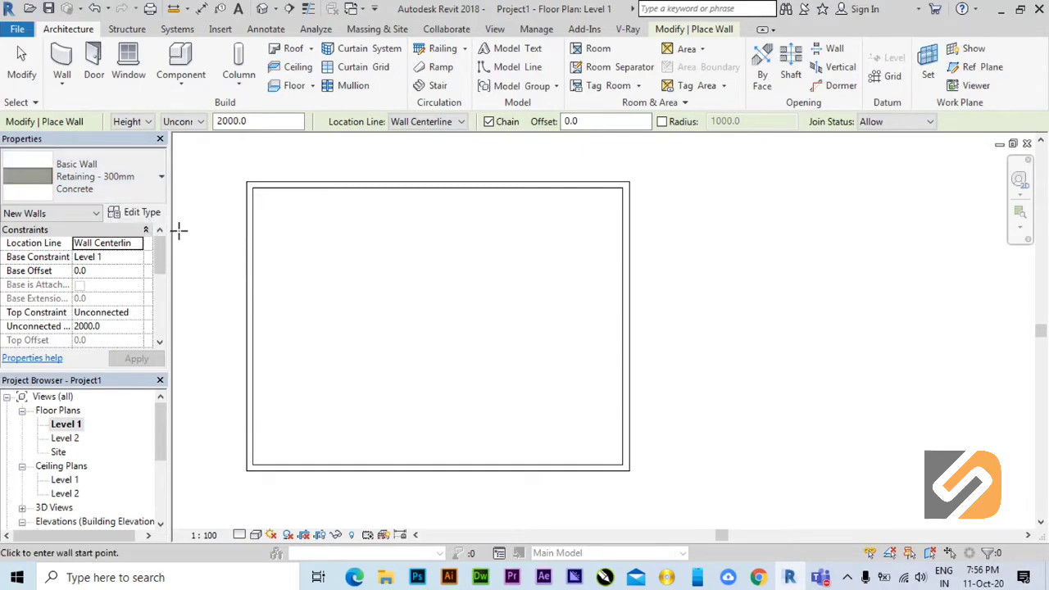
Open the retaining wall's type properties and inspect the layers in its structure without changing them.
left_click(140, 216)
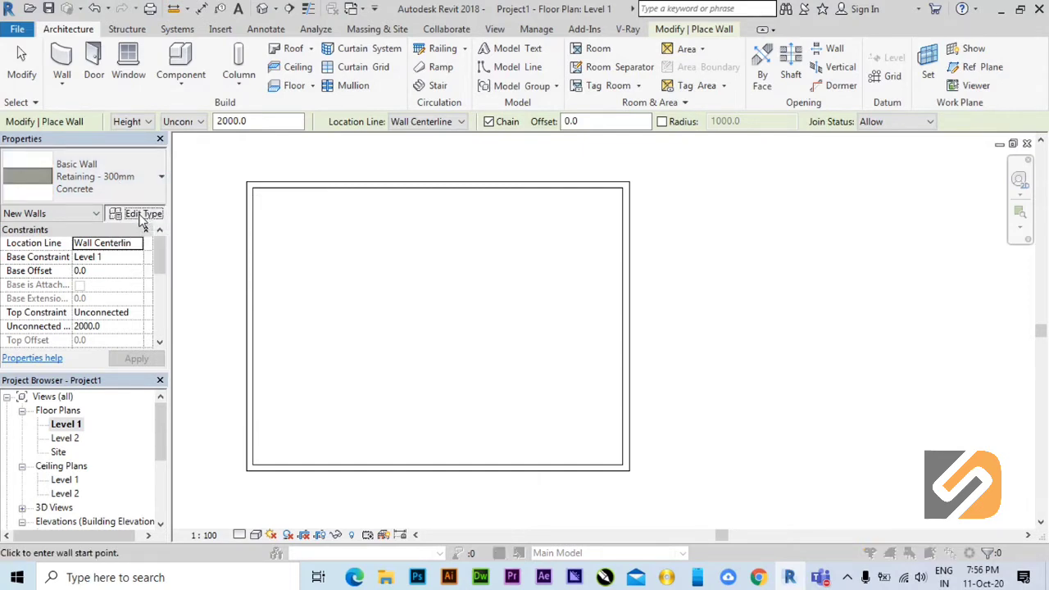
left_click_drag(277, 55, 548, 74)
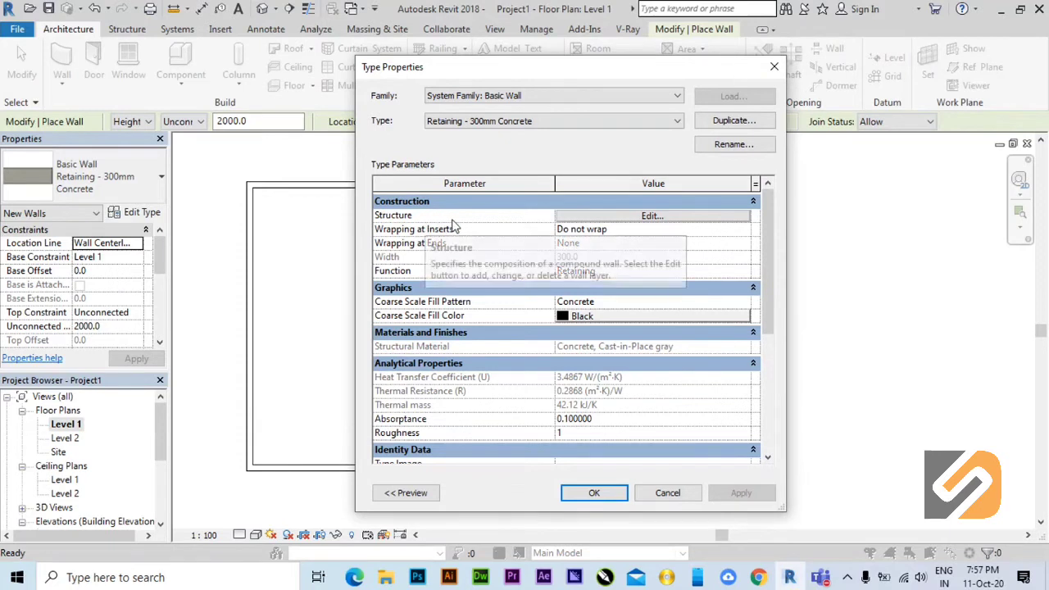
left_click(650, 217)
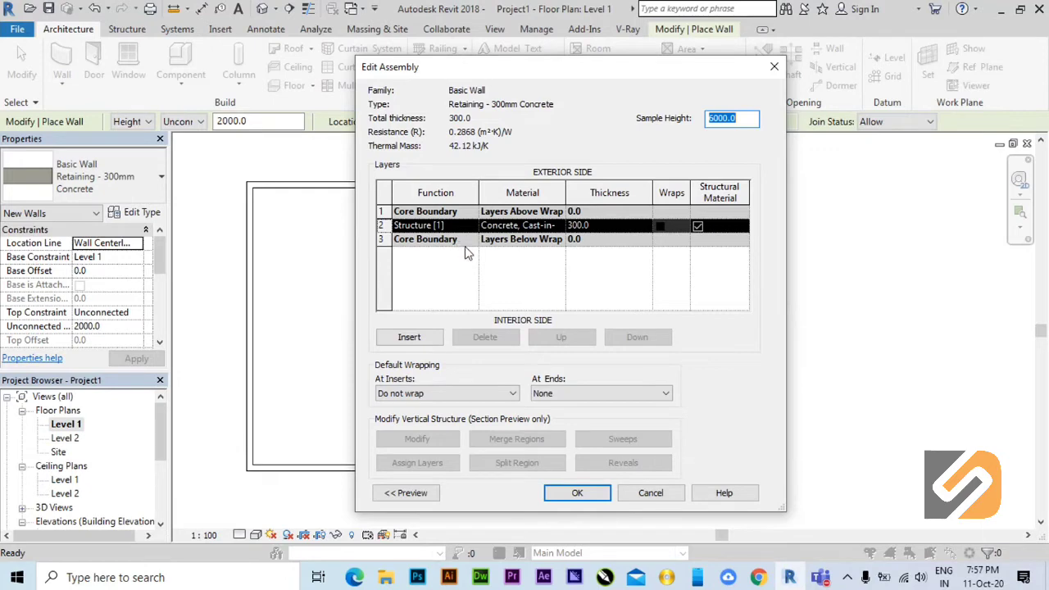
left_click(636, 495)
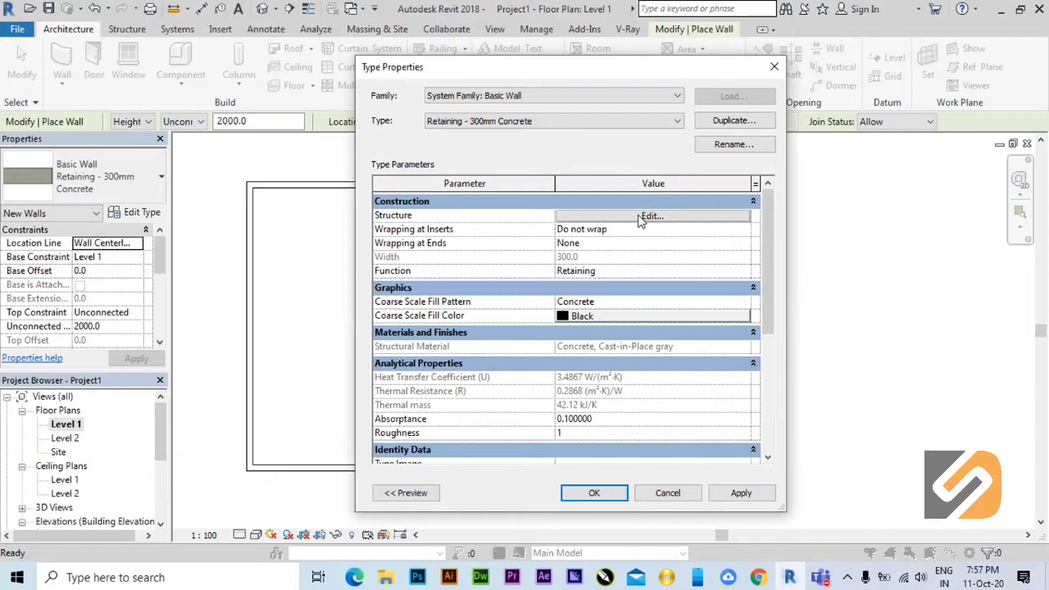
Reopen the retaining wall's structure for editing, show its preview and switch the preview to Section: Modify type attributes.
left_click(641, 217)
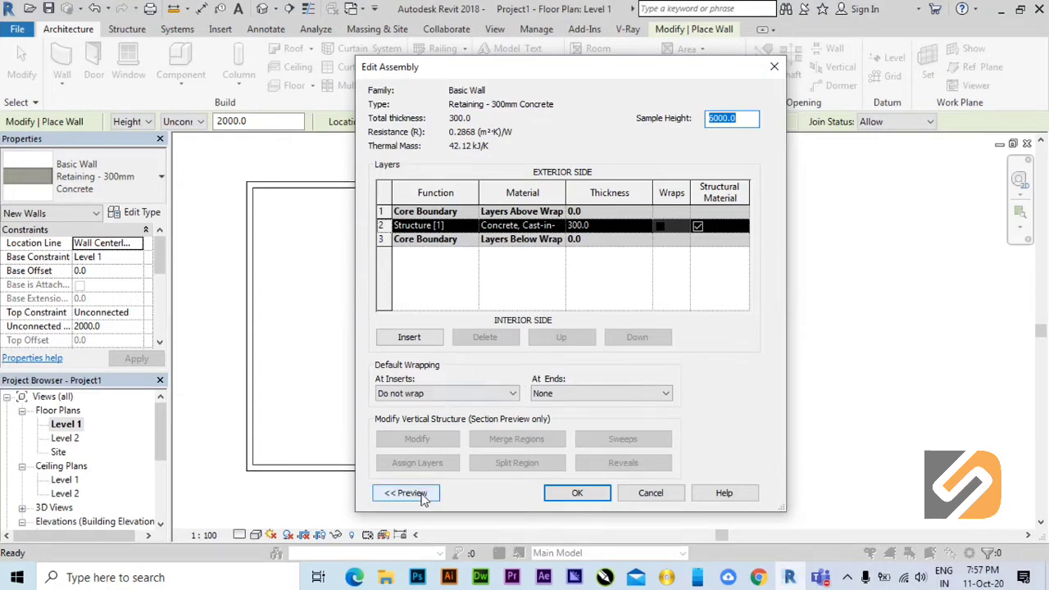
left_click_drag(486, 68, 590, 59)
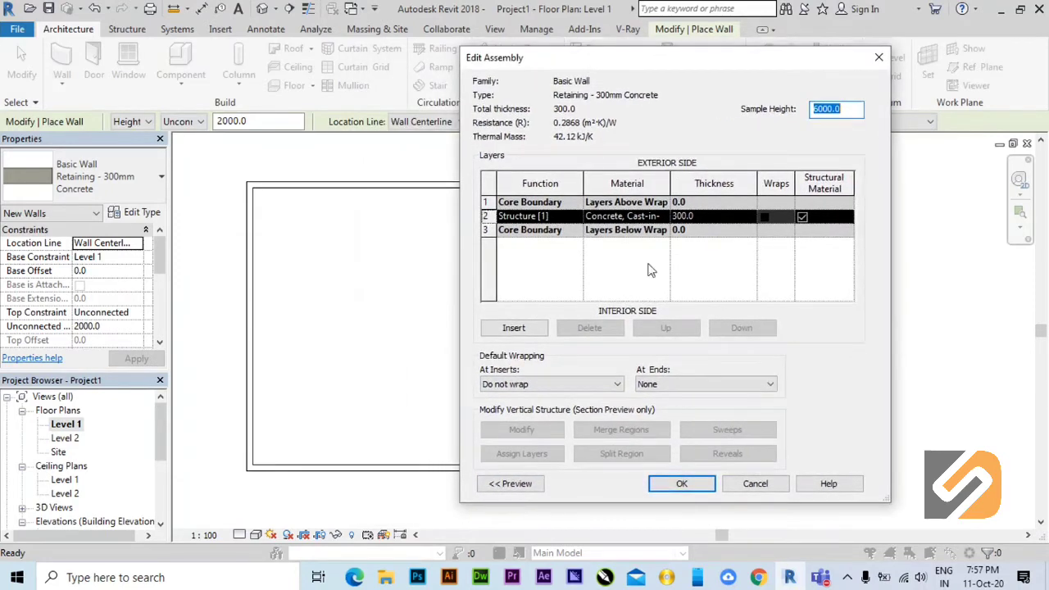
left_click(519, 486)
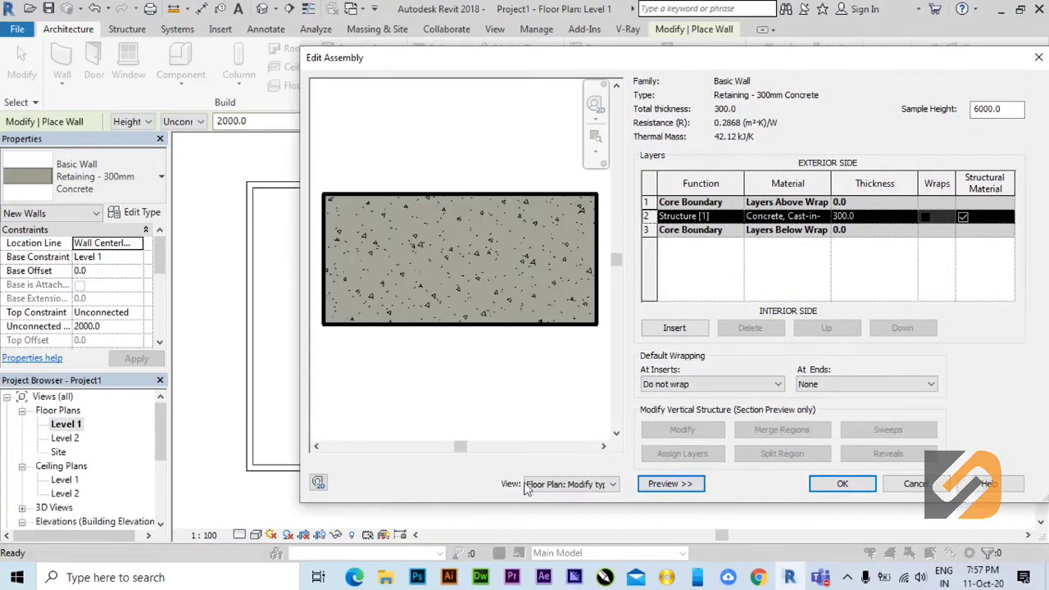
left_click_drag(571, 65, 389, 57)
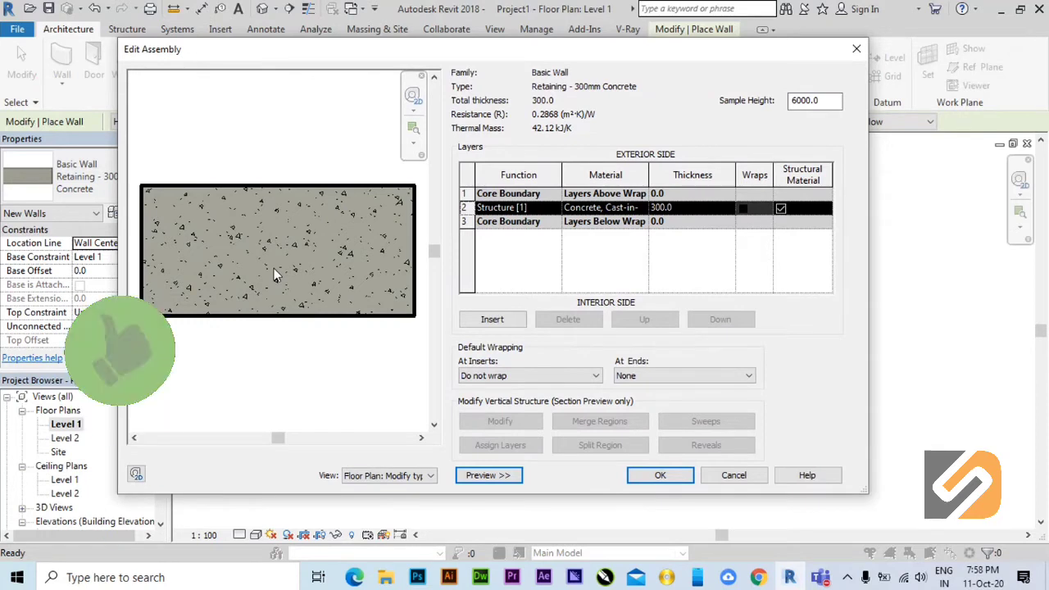
left_click(415, 479)
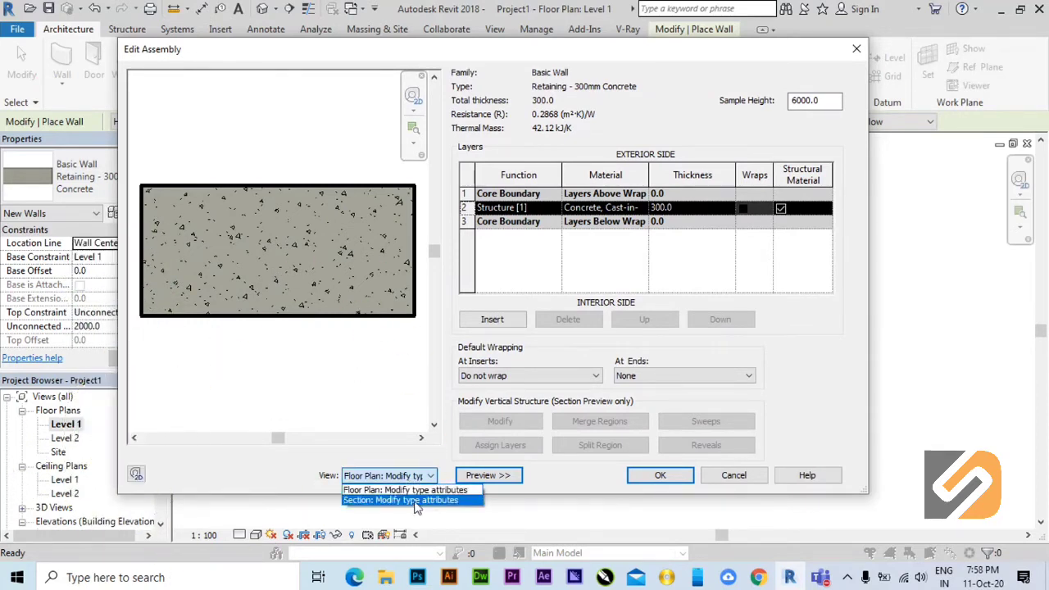
left_click(414, 499)
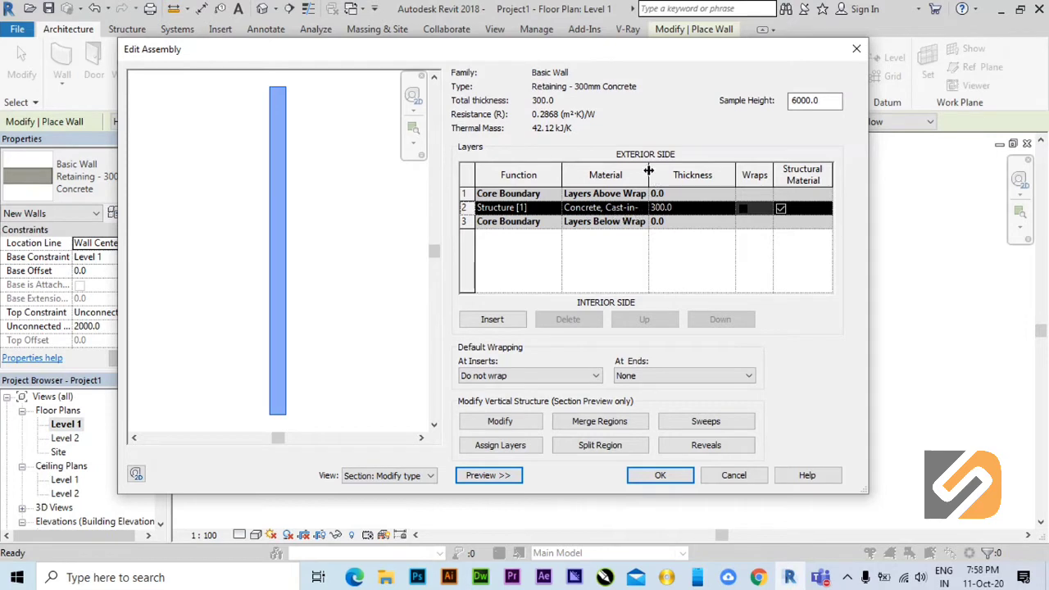
Set the concrete Structure [1] layer's thickness to 500 mm and recheck the wall assembly.
left_click_drag(648, 175, 716, 170)
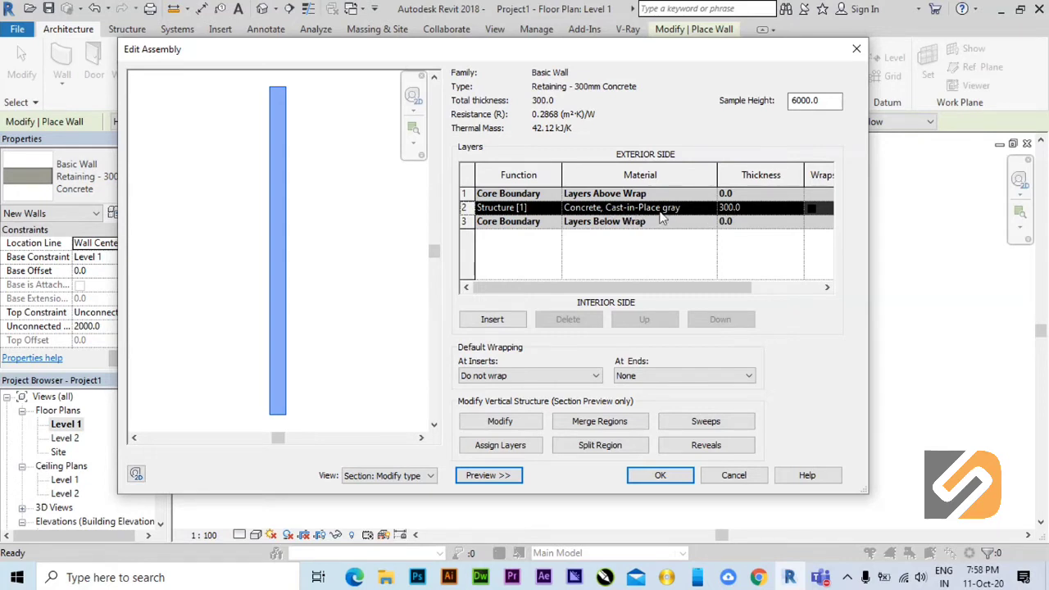
left_click(754, 209)
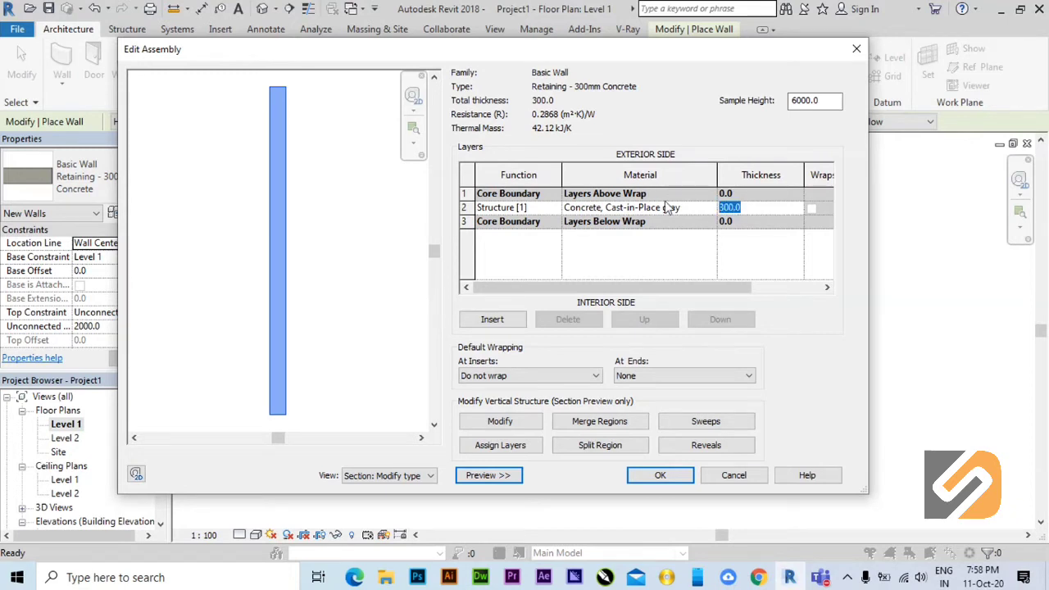
type("500")
left_click(663, 478)
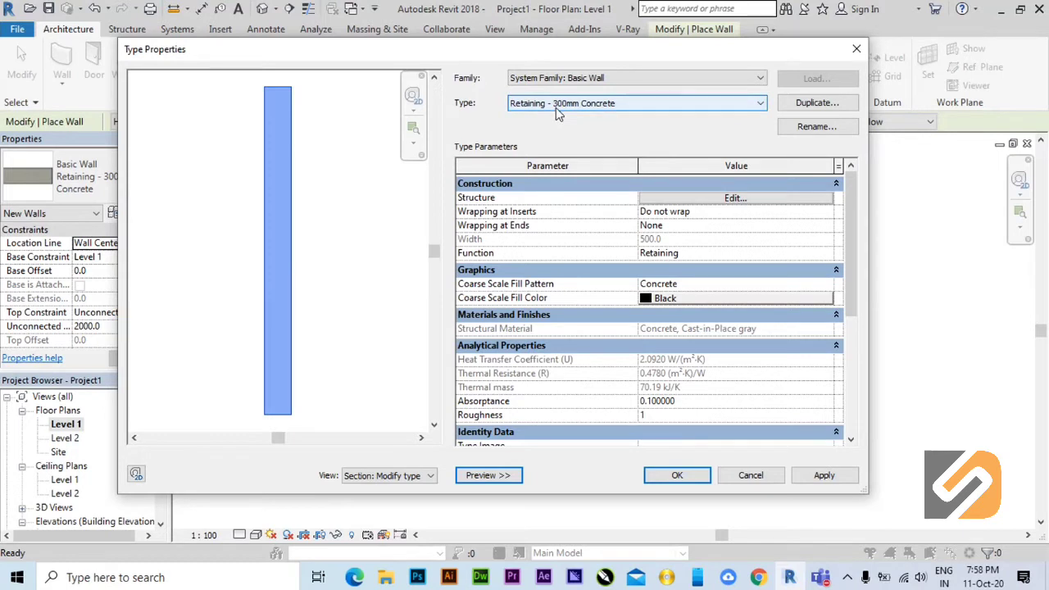
left_click(735, 198)
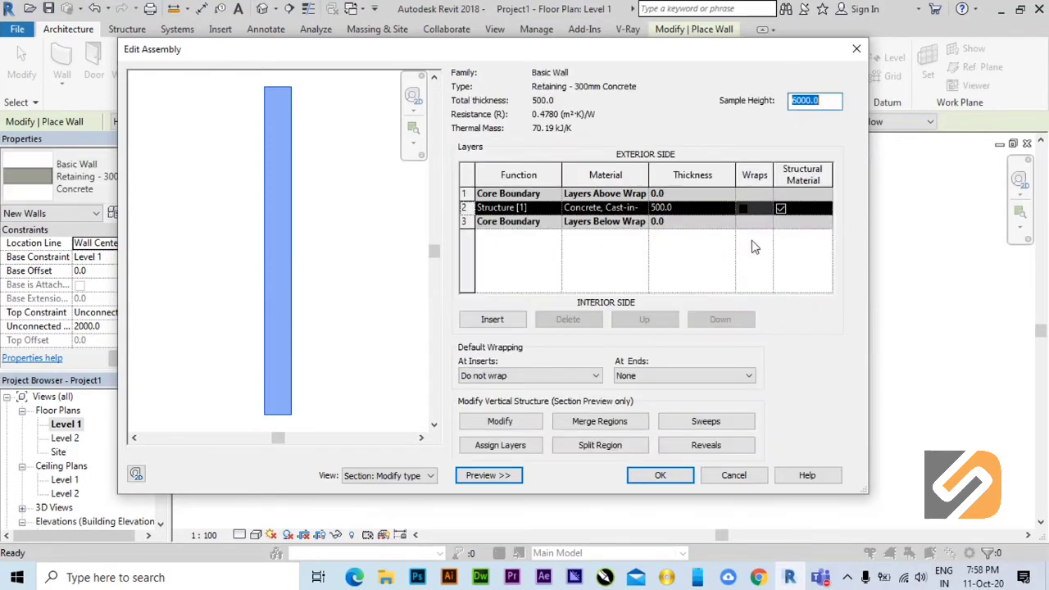
left_click(733, 476)
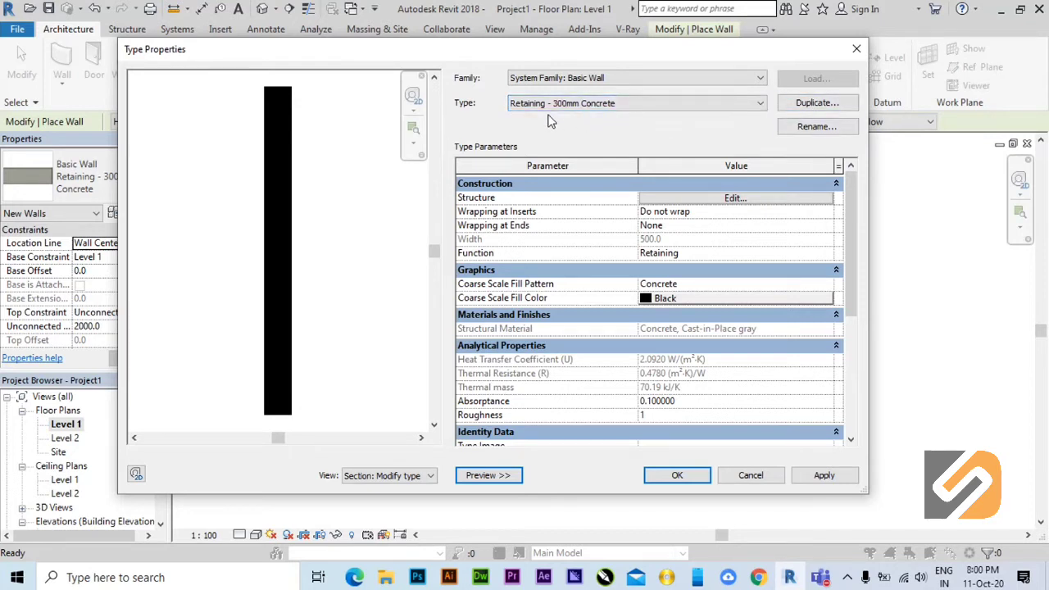
Duplicate the retaining wall type under the name Retaining - 500mm Concrete and check the copy's layer structure.
left_click(816, 105)
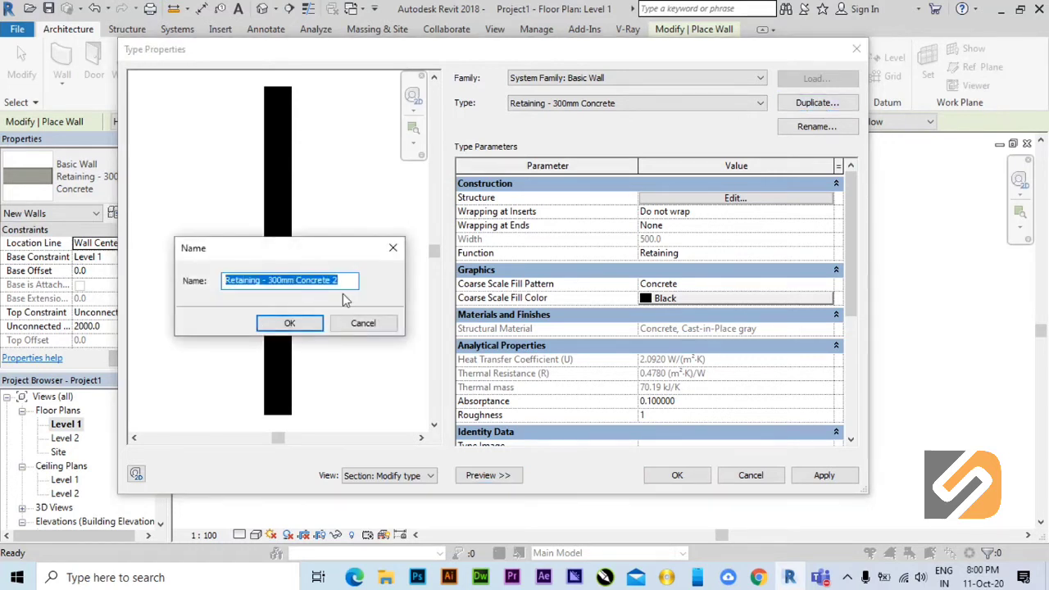
left_click_drag(306, 249, 514, 249)
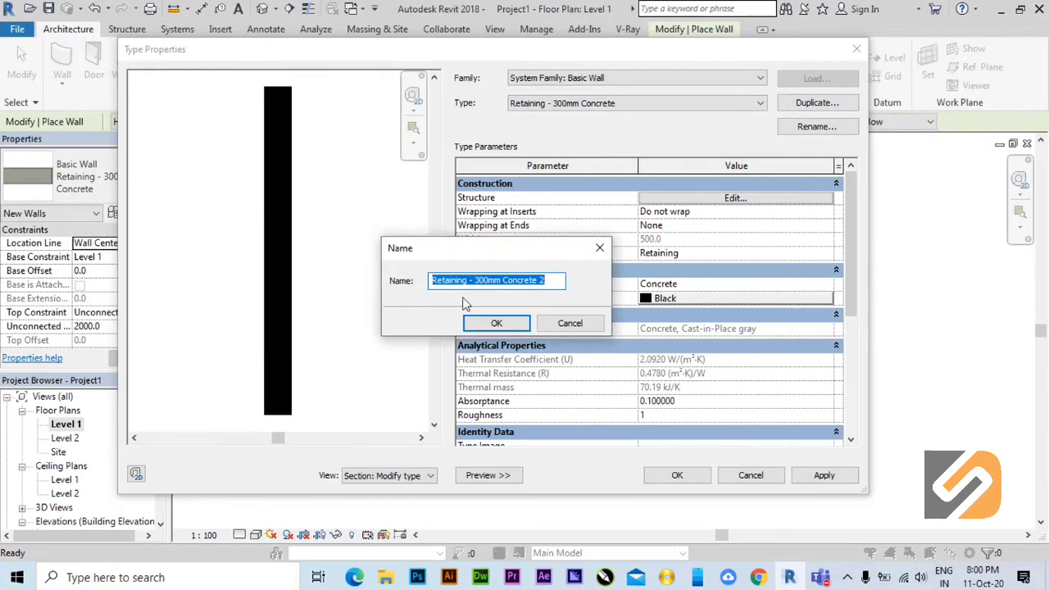
left_click(549, 281)
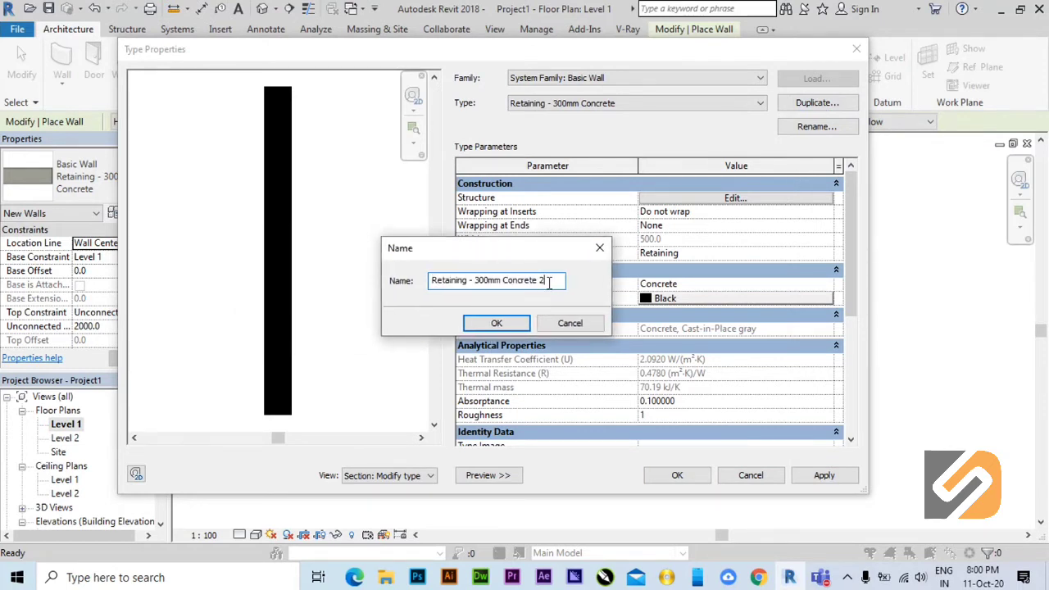
left_click(478, 281)
key("BackSpace")
type("5")
left_click(560, 280)
key("BackSpace")
key("BackSpace")
left_click(496, 324)
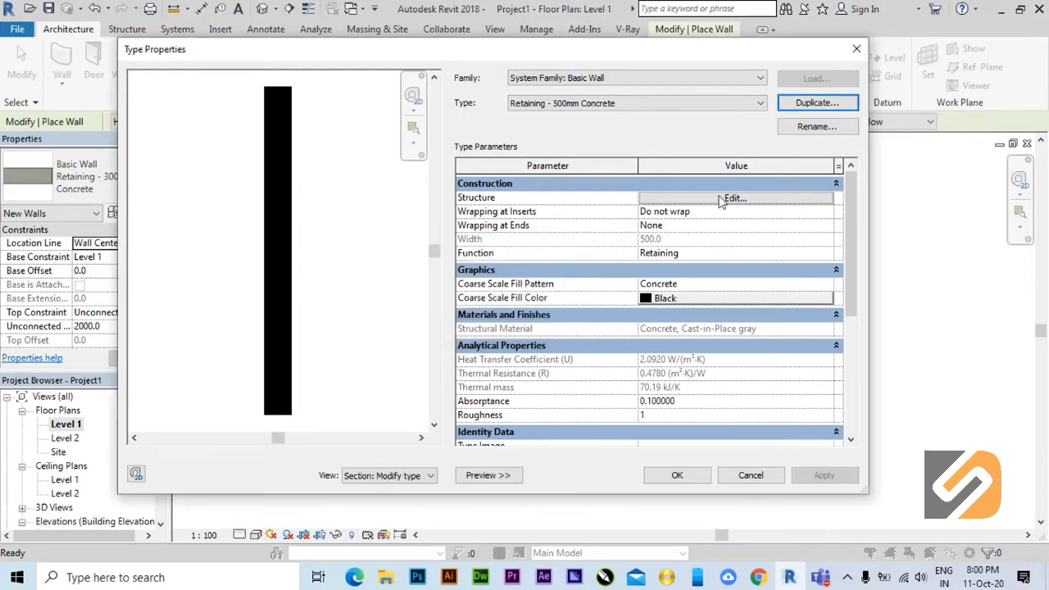
left_click(722, 200)
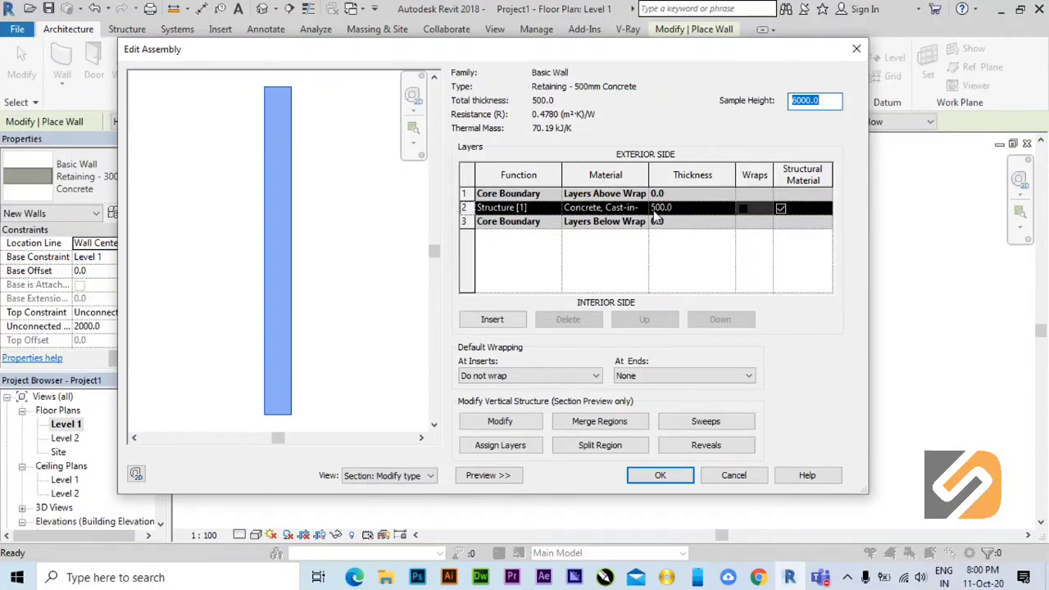
left_click(653, 477)
Switch to the Retaining - 300mm Concrete type and set its Structure [1] layer's thickness to 300 mm.
left_click(700, 104)
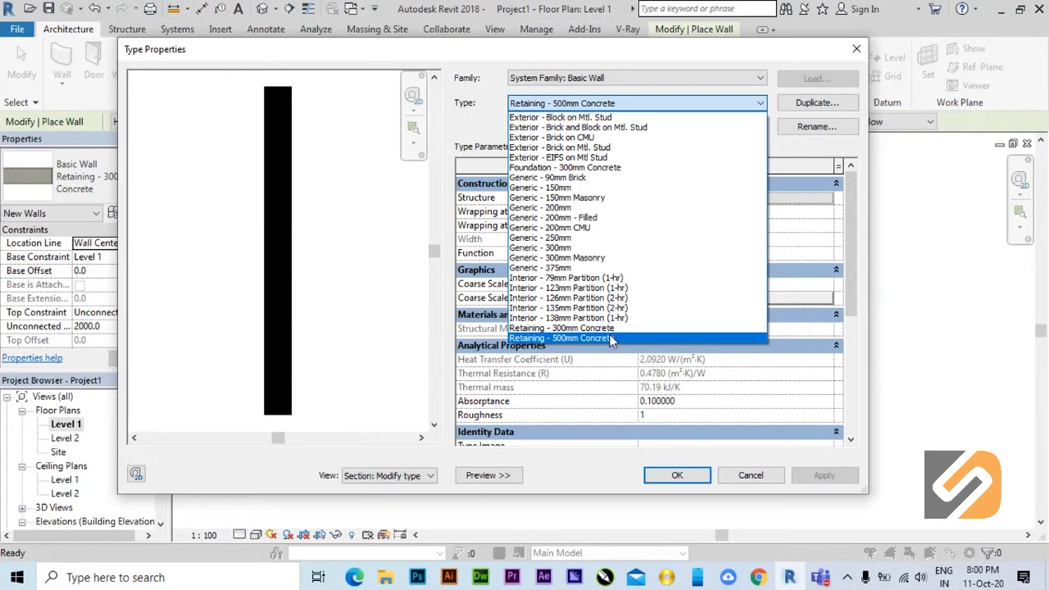
left_click(606, 328)
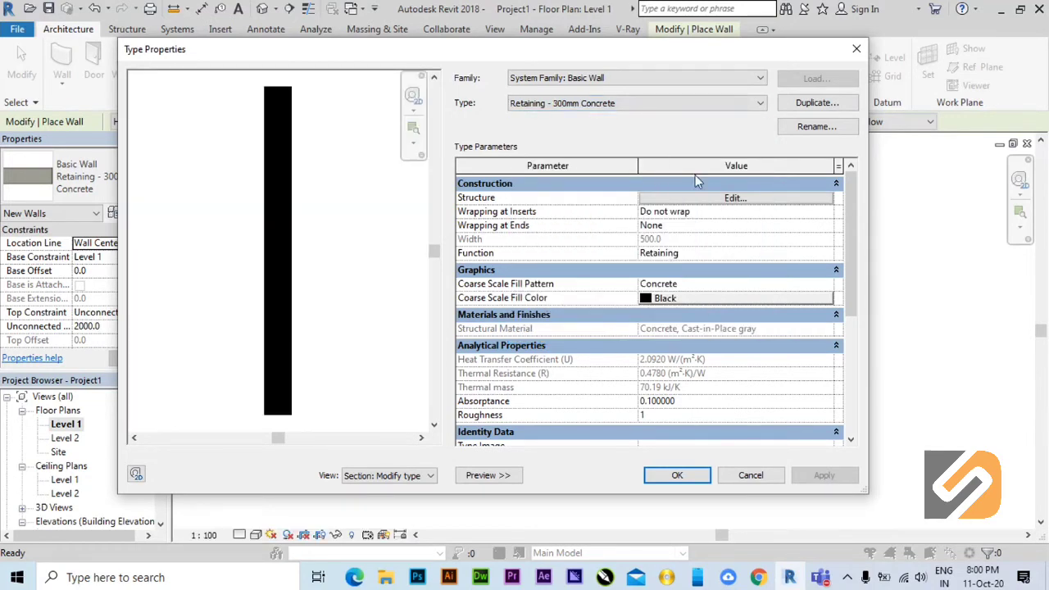
left_click(726, 203)
left_click(665, 209)
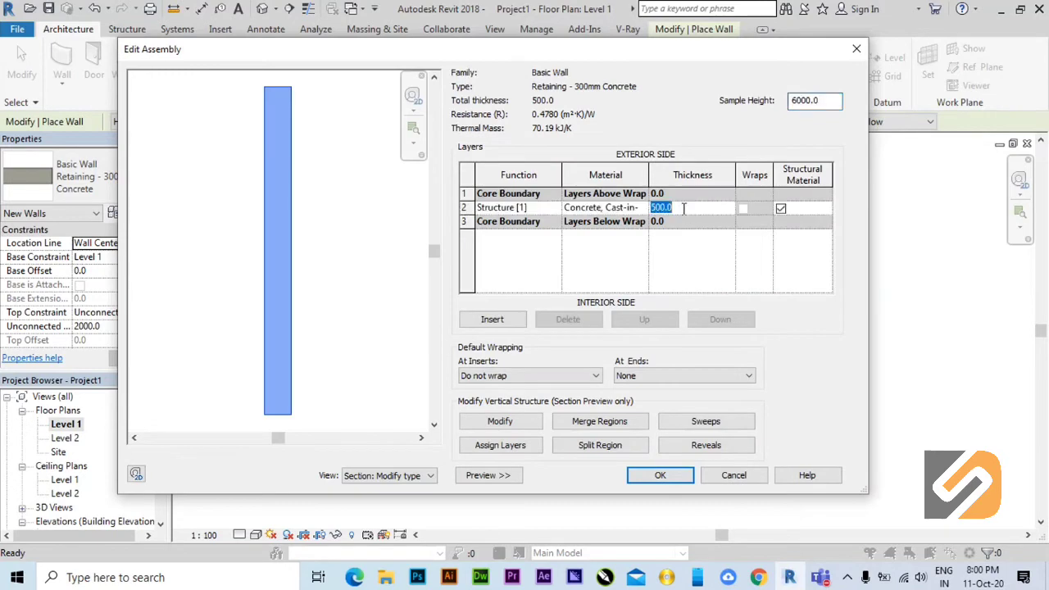
type("300")
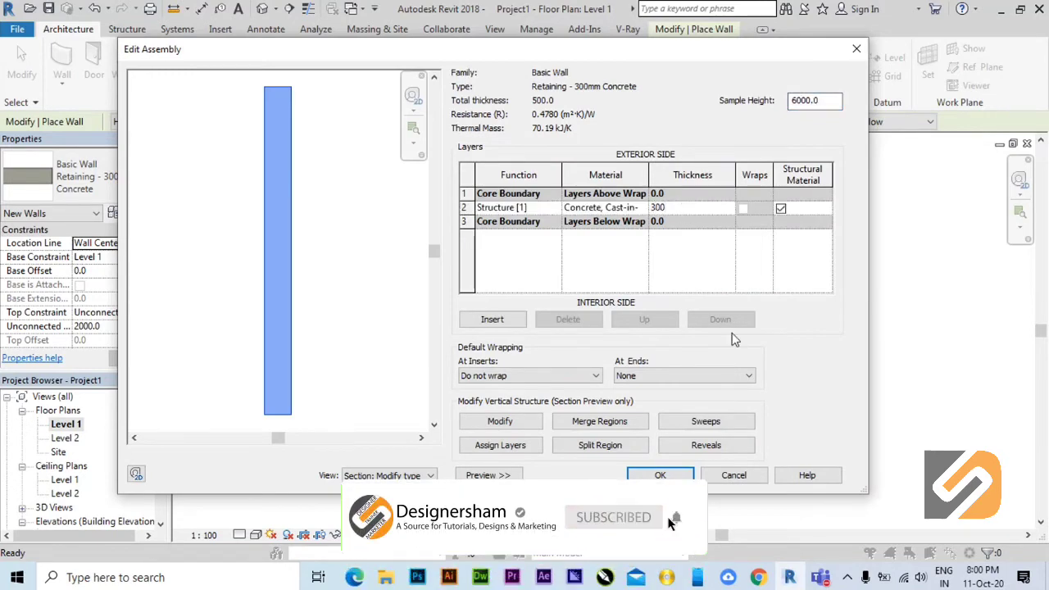
left_click(660, 475)
Confirm the type properties with Retaining - 500mm Concrete chosen and make it the type for new walls.
left_click(622, 104)
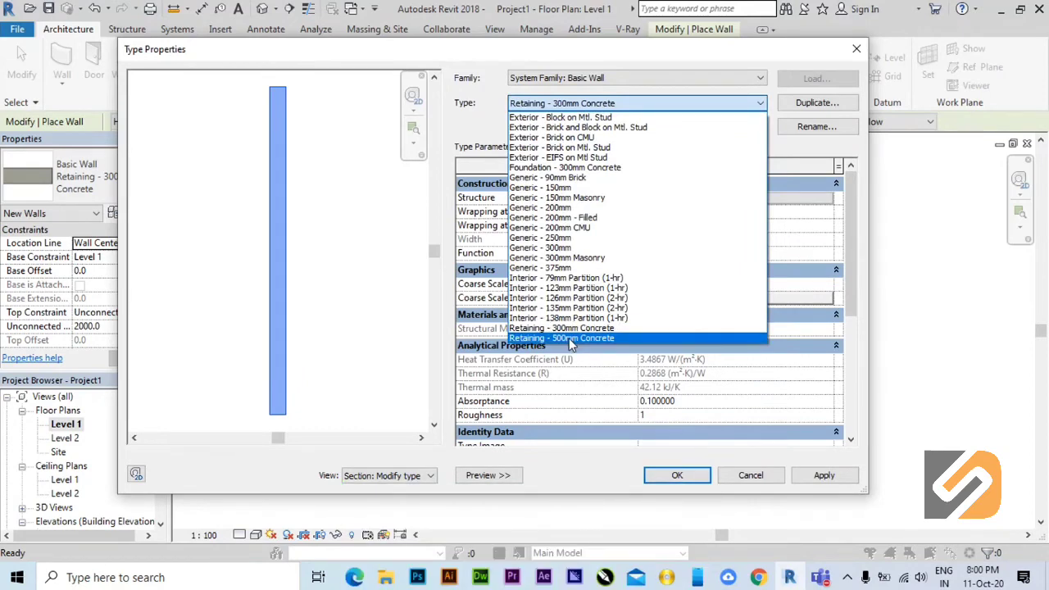
left_click(571, 338)
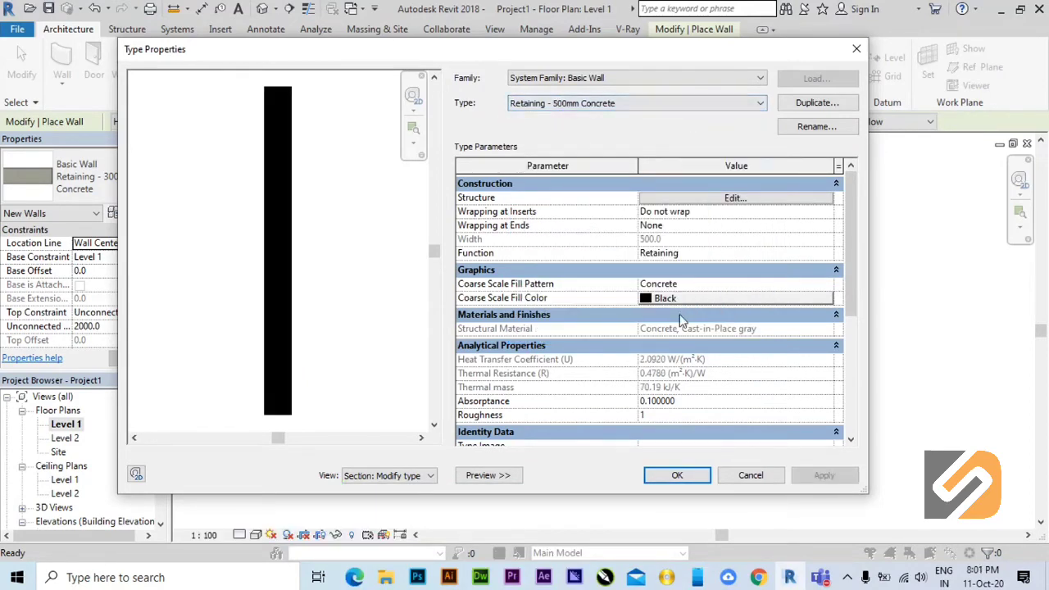
left_click(685, 480)
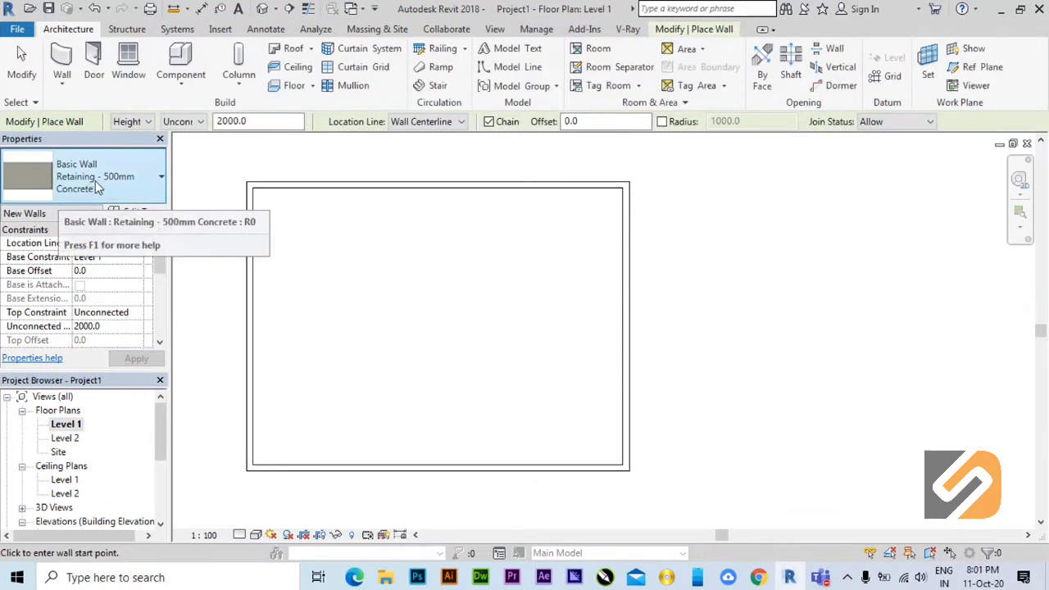
middle_click_drag(656, 201, 594, 203)
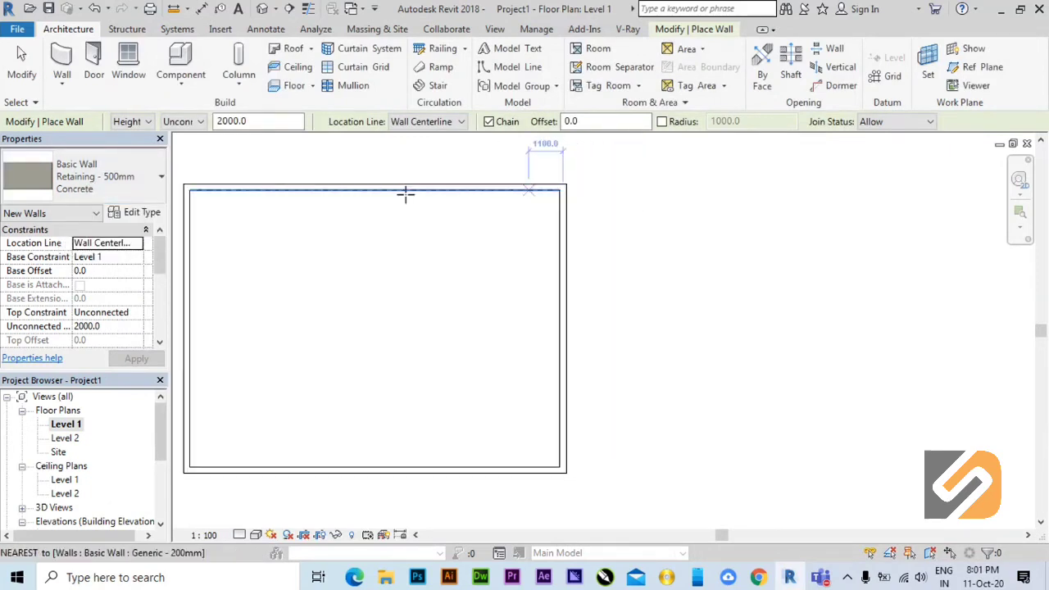
left_click(145, 185)
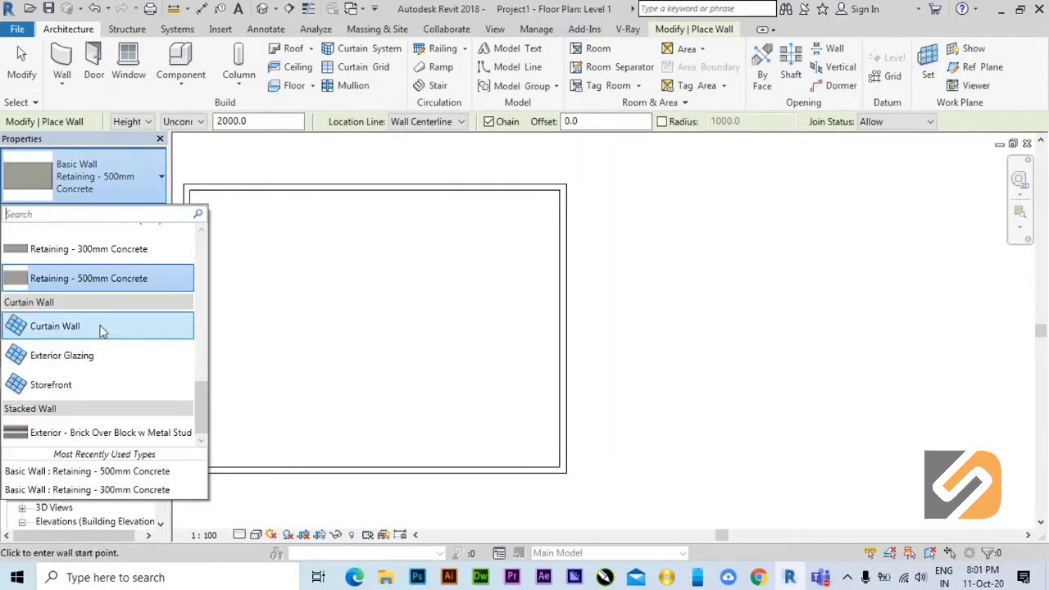
left_click(87, 278)
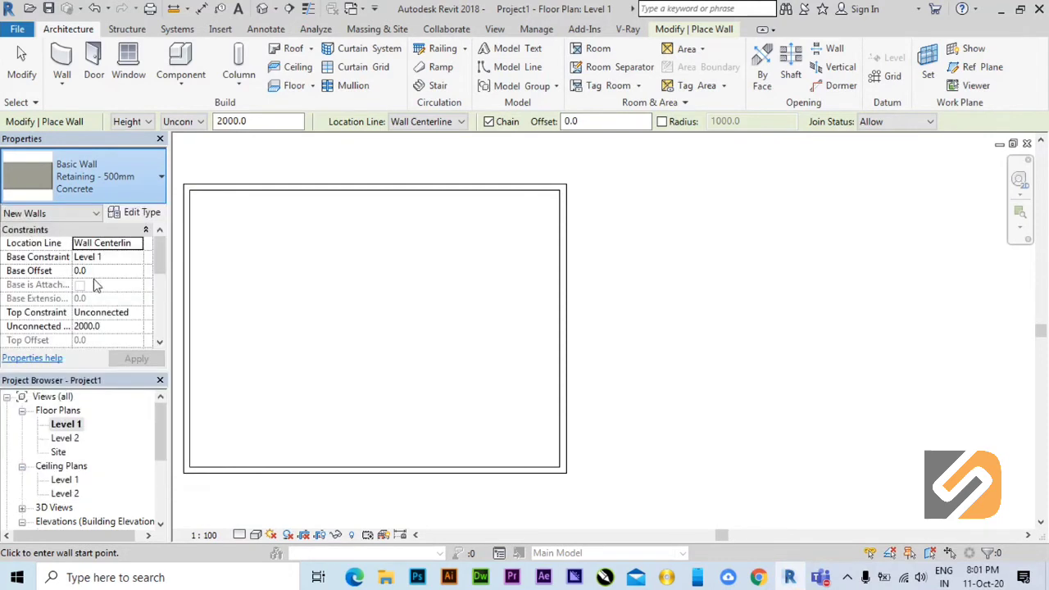
Draw a closed rectangular room about 8700 by 9000 mm with the 500 mm retaining walls, beside the existing room.
left_click(654, 186)
left_click(928, 187)
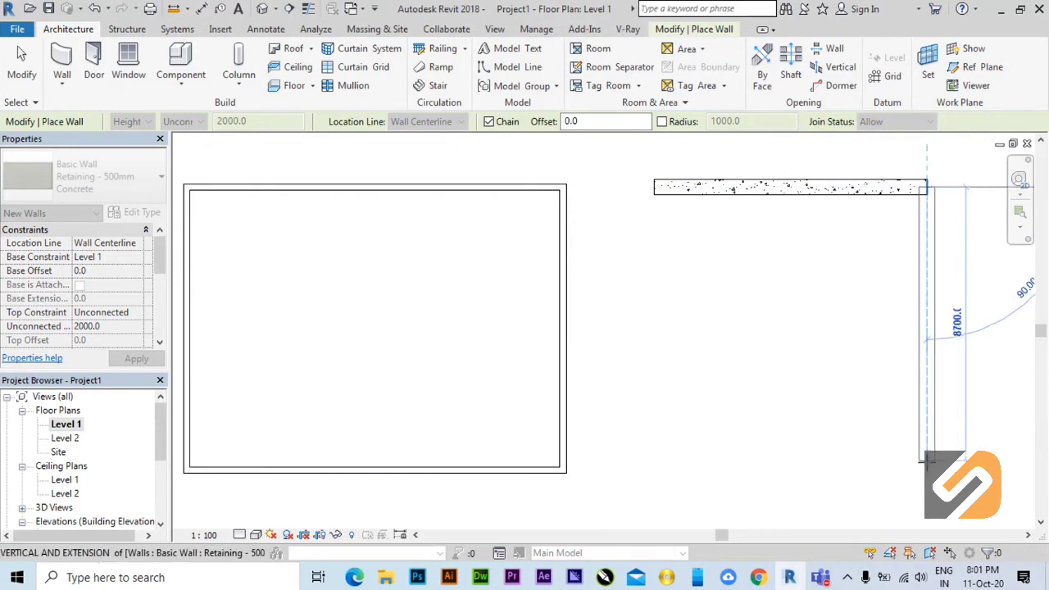
left_click(927, 469)
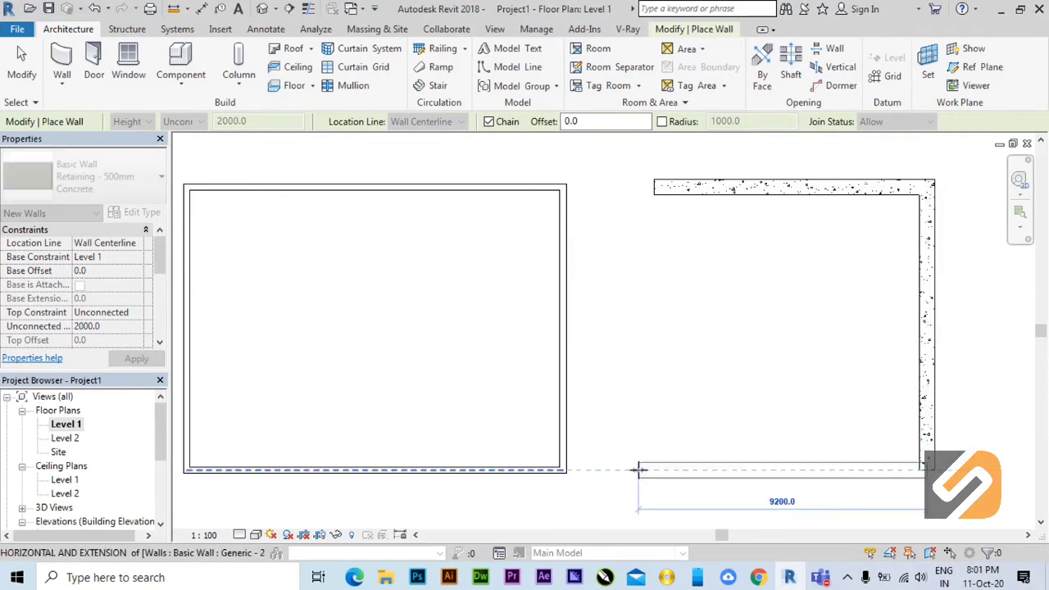
left_click(653, 469)
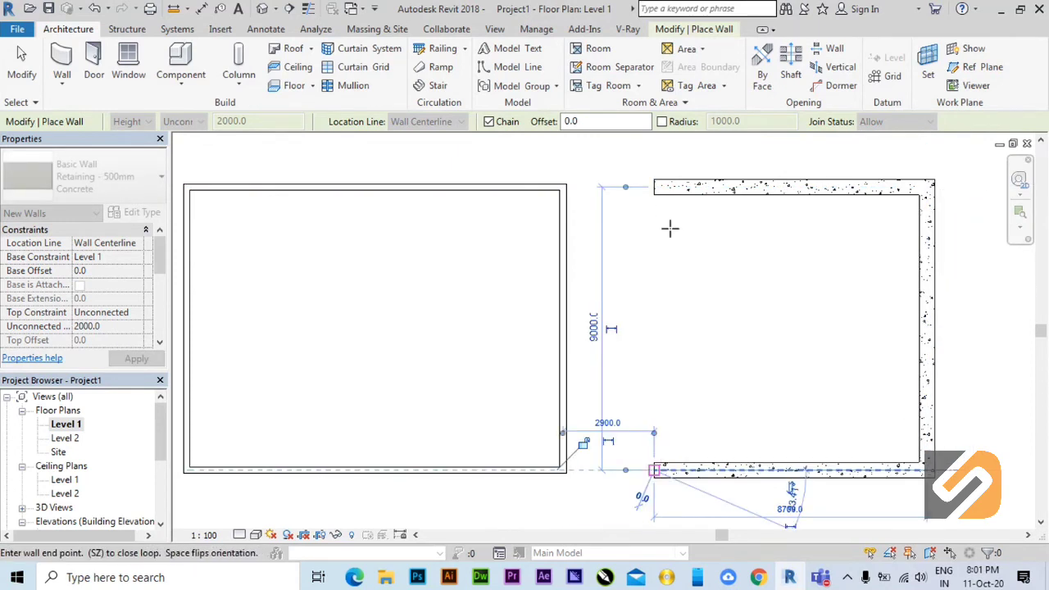
left_click(653, 186)
right_click(765, 277)
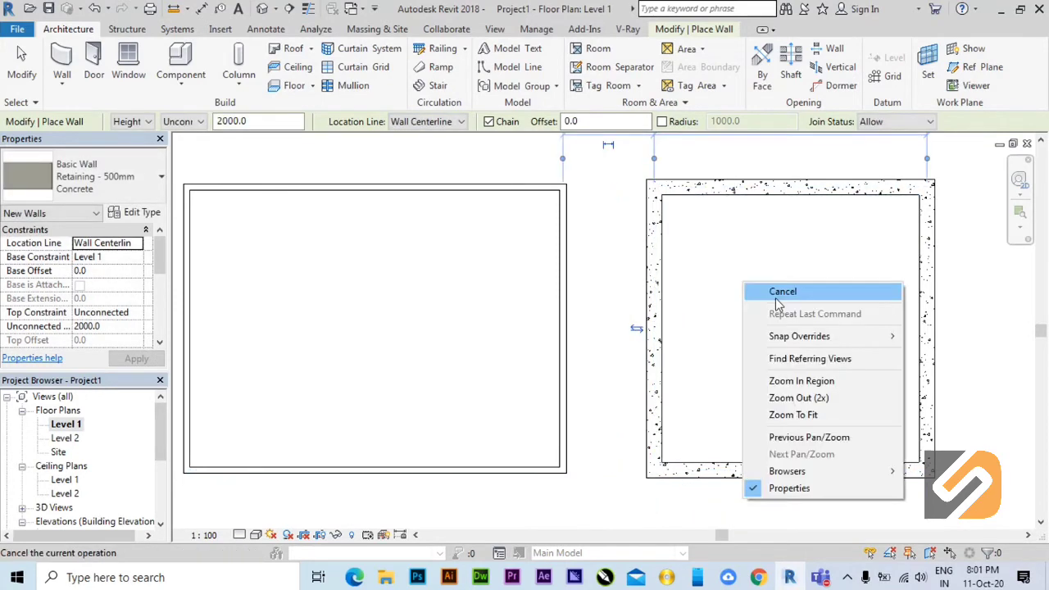
left_click(777, 290)
Draw another closed room about 5800 by 9000 mm with Retaining - 300mm Concrete walls, right of the 500 mm walled room.
middle_click_drag(873, 344, 529, 338)
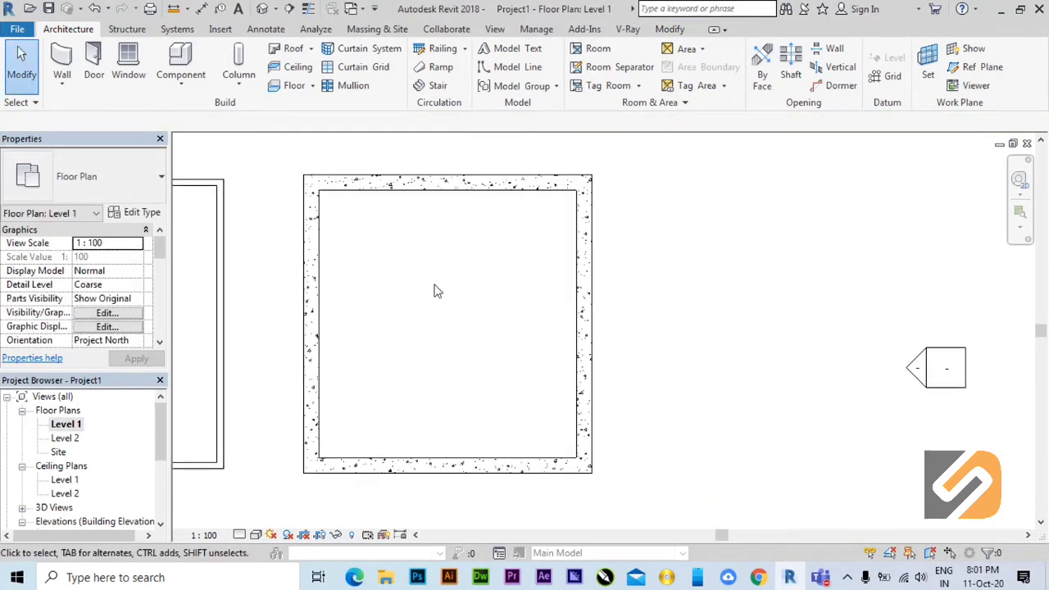
left_click(62, 77)
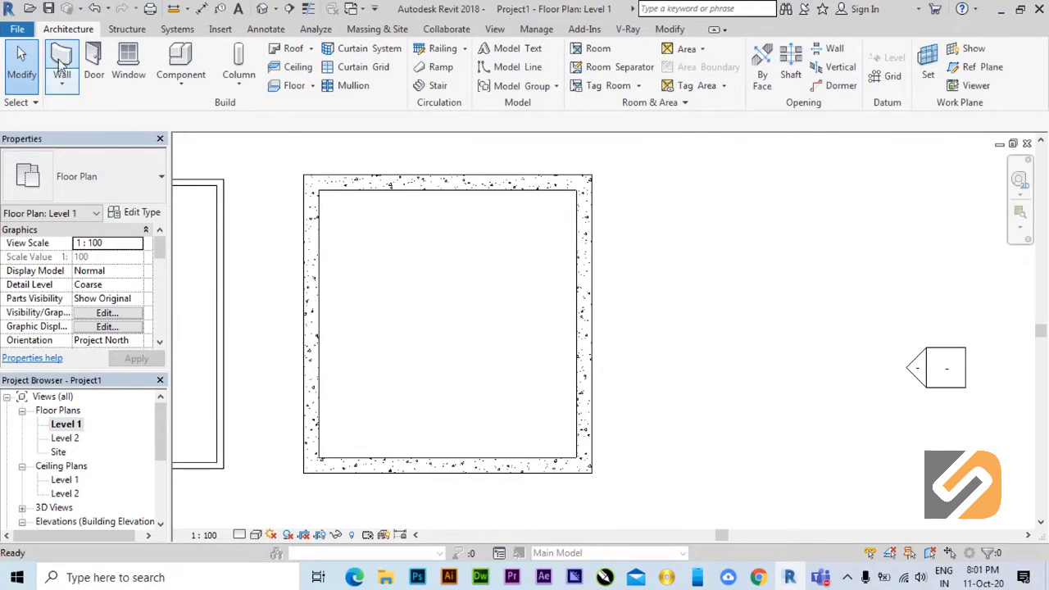
left_click(94, 176)
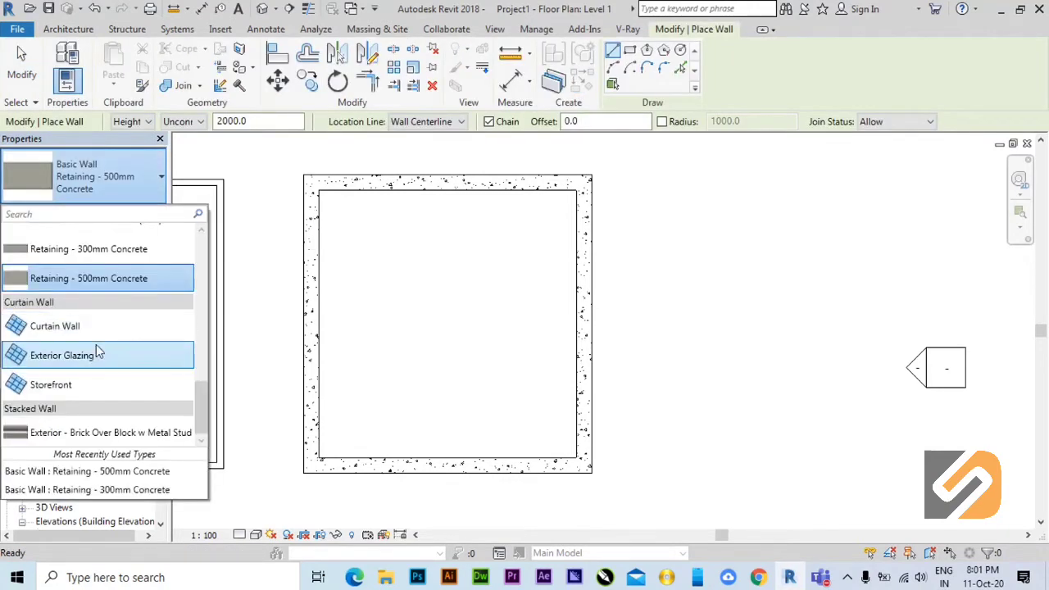
left_click(107, 248)
left_click(626, 185)
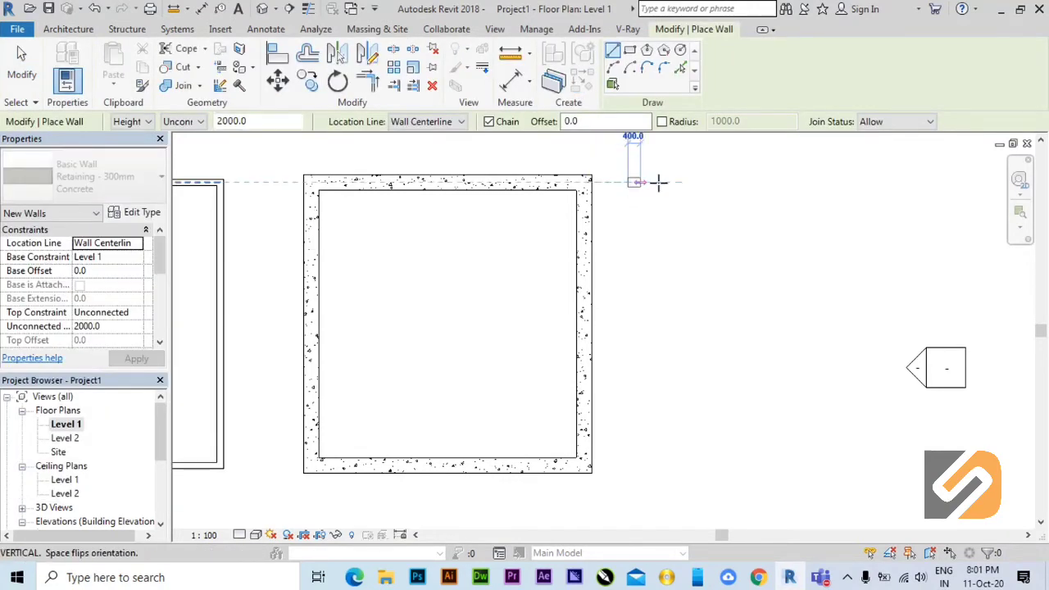
left_click(809, 183)
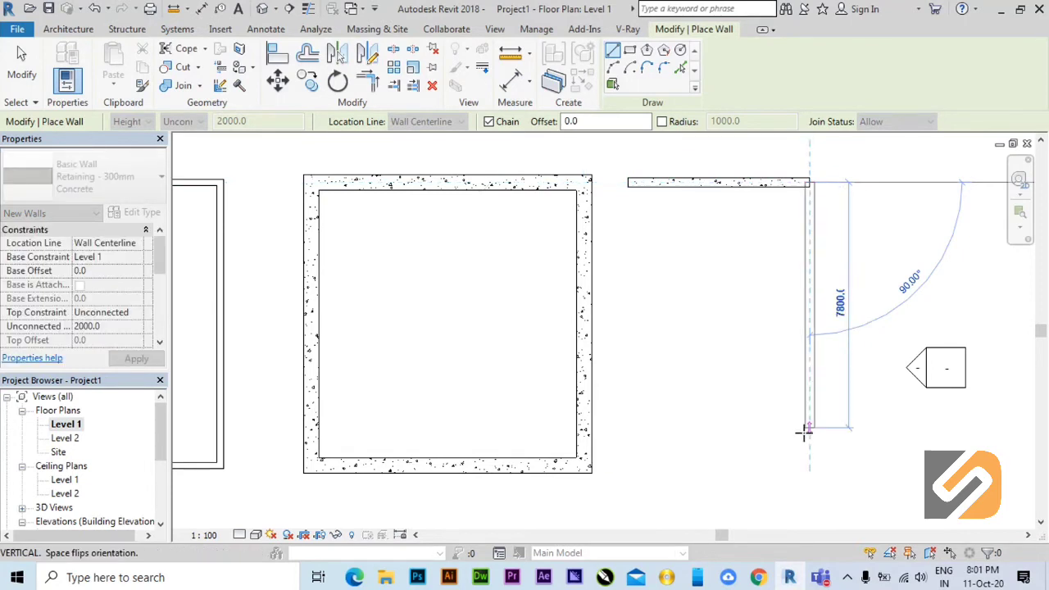
left_click(808, 465)
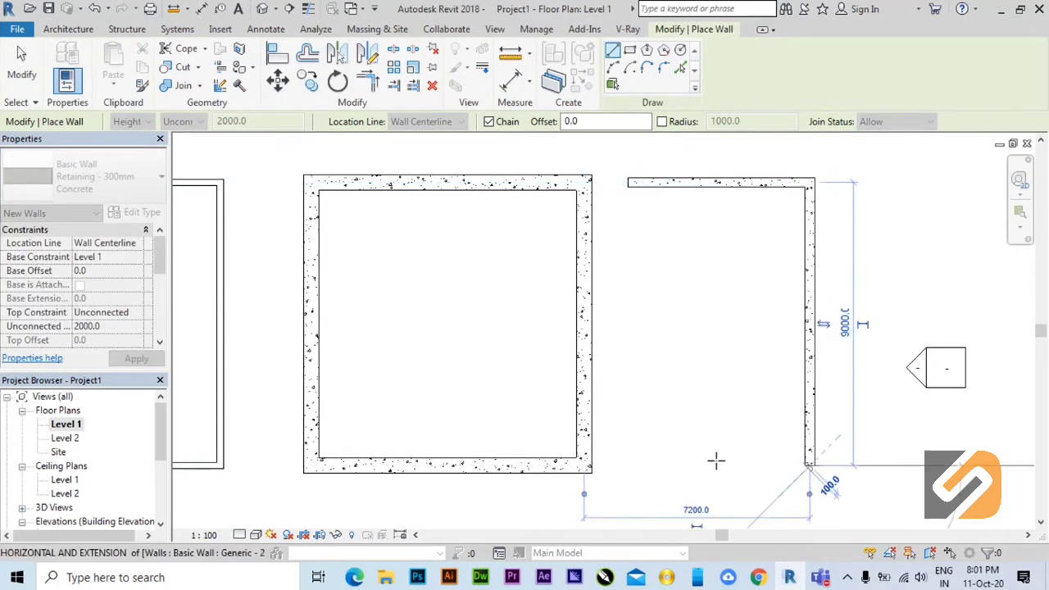
left_click(627, 465)
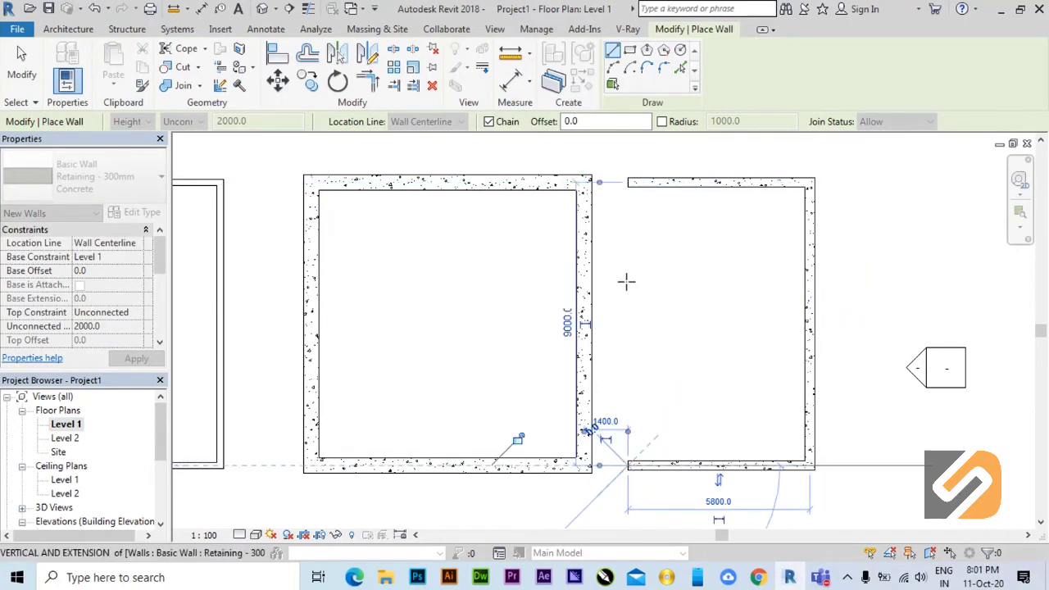
left_click(627, 185)
right_click(658, 235)
left_click(670, 242)
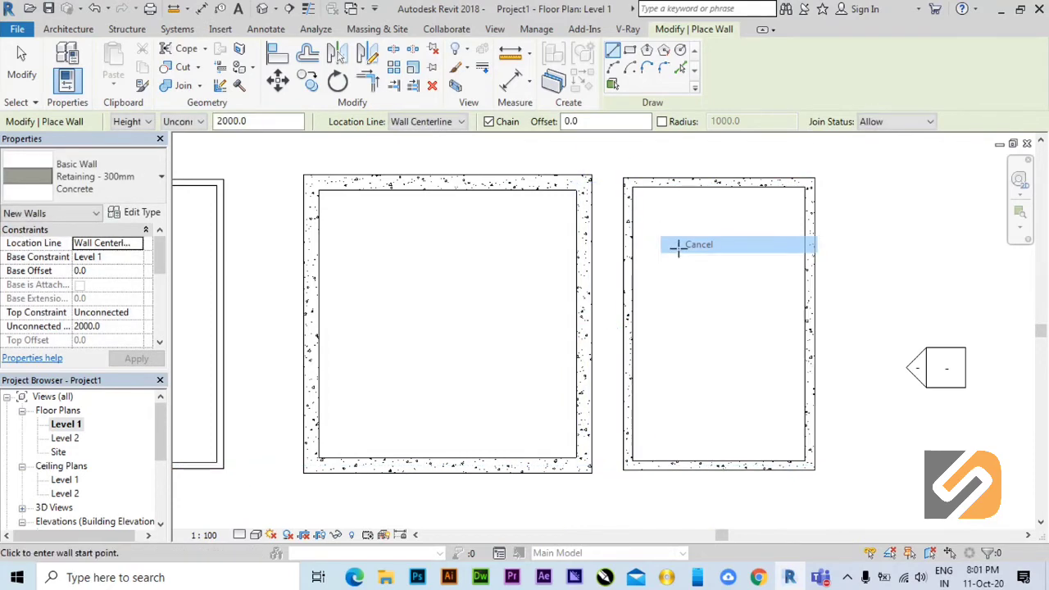
right_click(678, 246)
left_click(698, 260)
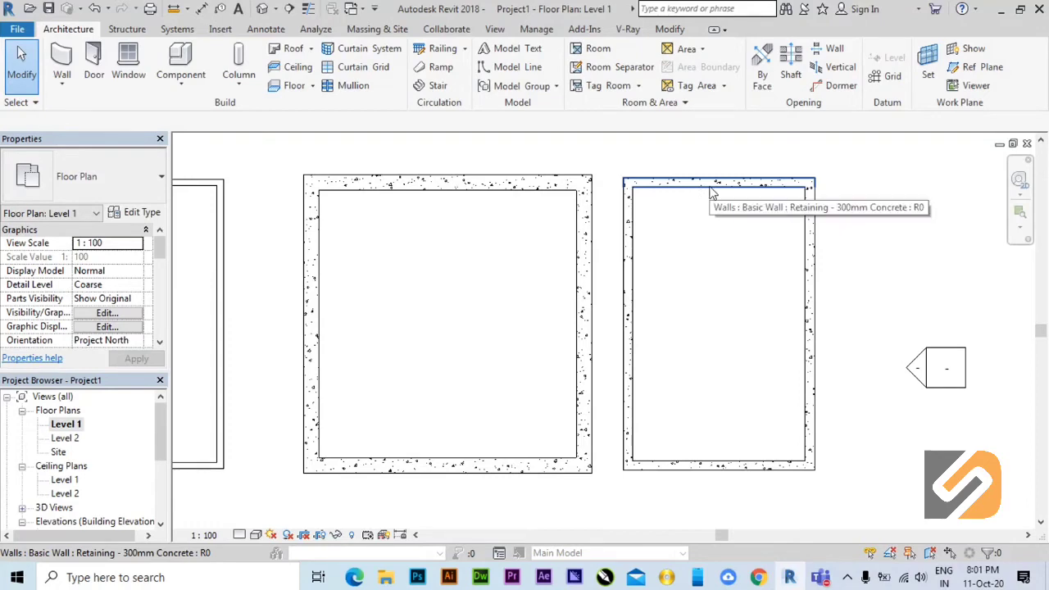
Change the narrow room's upper wall to the Retaining - 500mm Concrete type and compare it closely with its neighbouring walls.
left_click(710, 189)
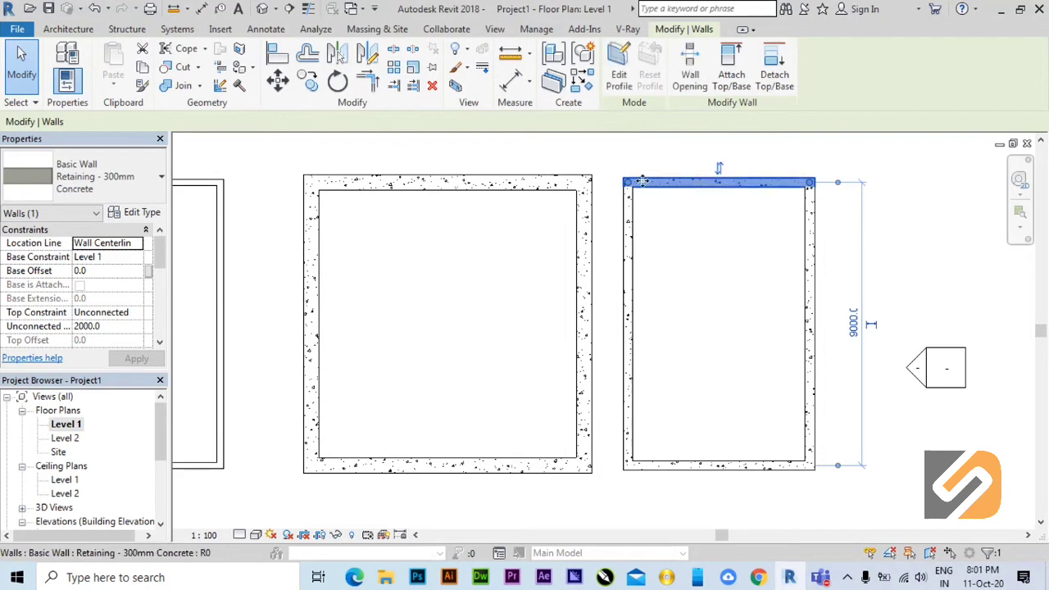
left_click(103, 178)
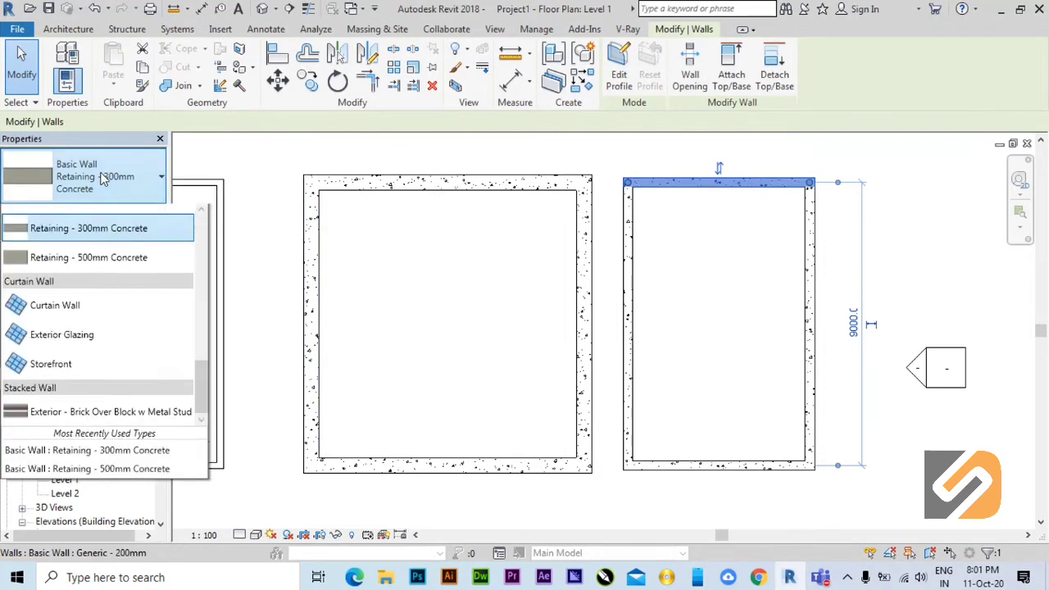
left_click(94, 276)
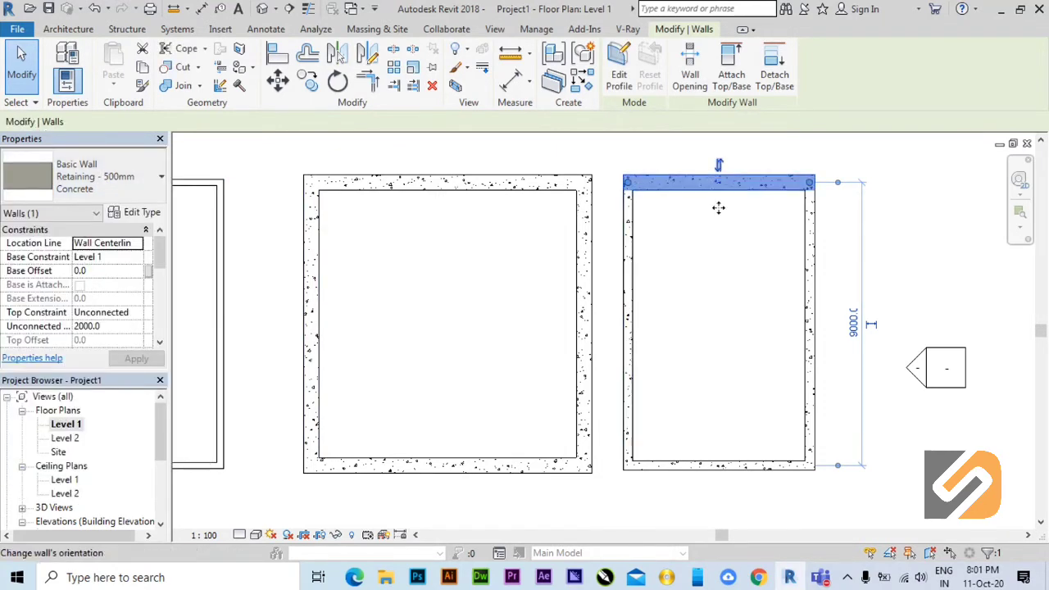
left_click(745, 221)
scroll(778, 172, "up", 3)
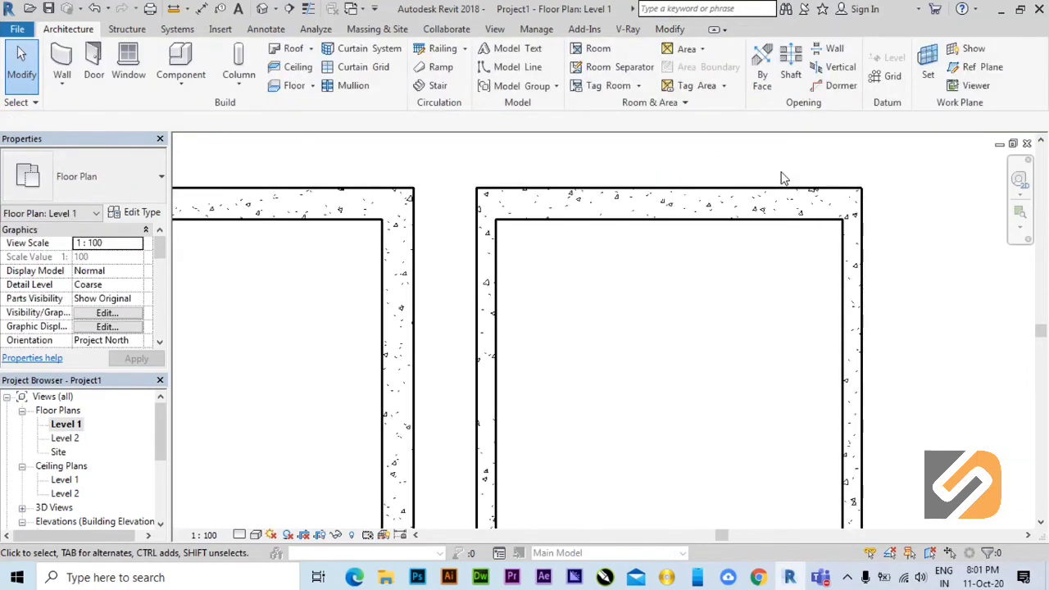
scroll(795, 188, "down", 2)
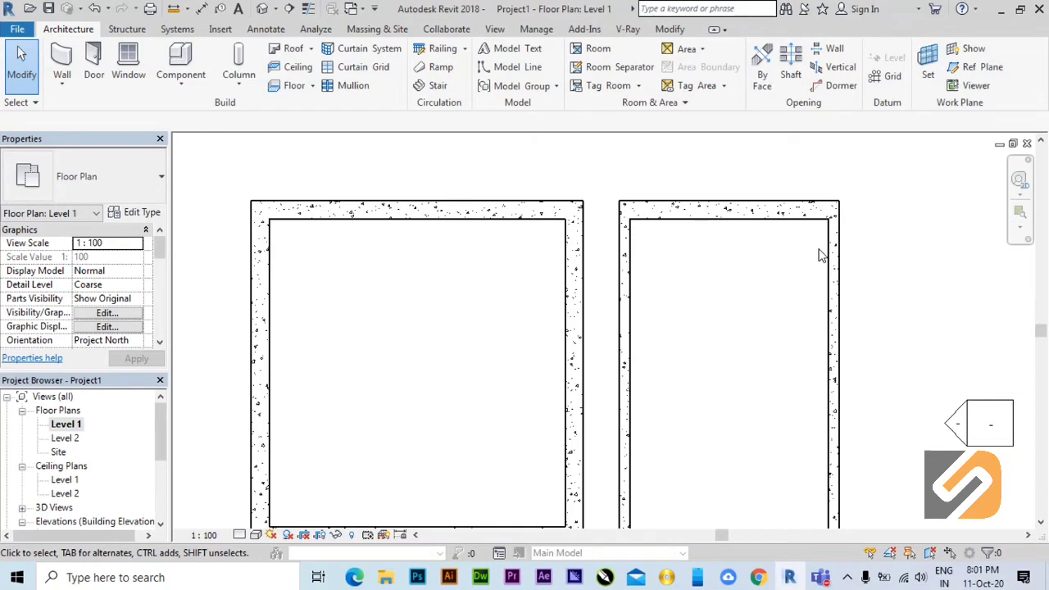
Change all four walls of the narrow room to the Retaining - 500mm Concrete type together.
scroll(713, 230, "down", 2)
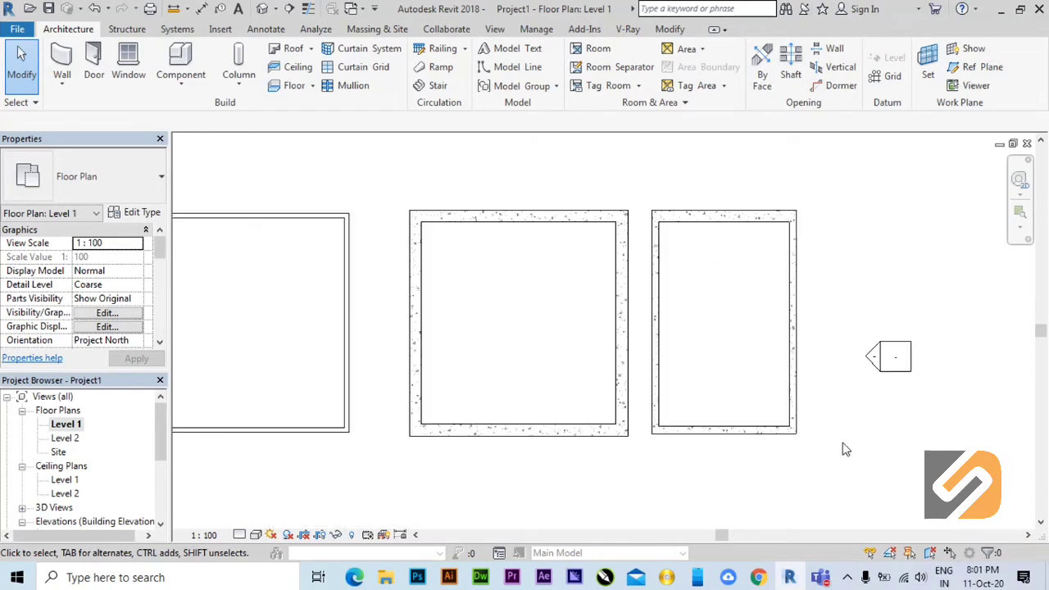
left_click_drag(837, 453, 647, 187)
left_click(98, 176)
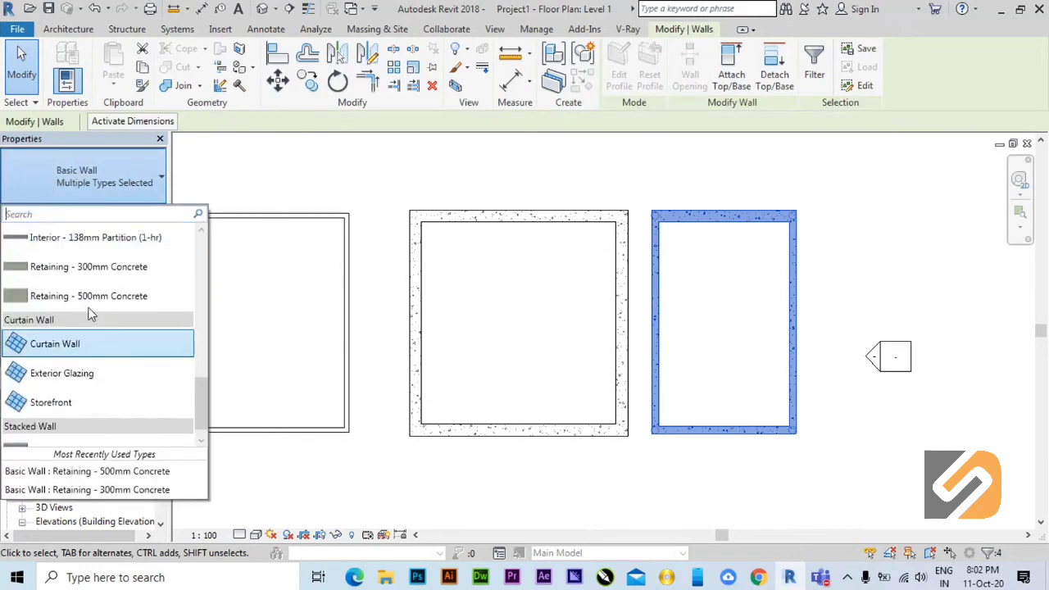
left_click(112, 230)
left_click(829, 290)
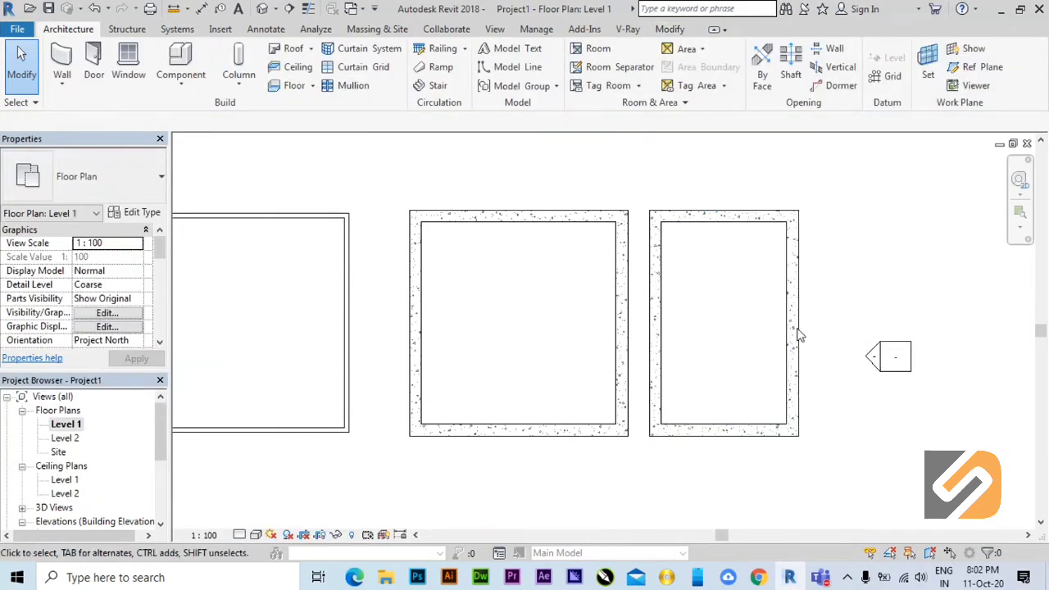
Check the wall type assigned to the narrow room's upper and right walls.
scroll(792, 286, "up", 2)
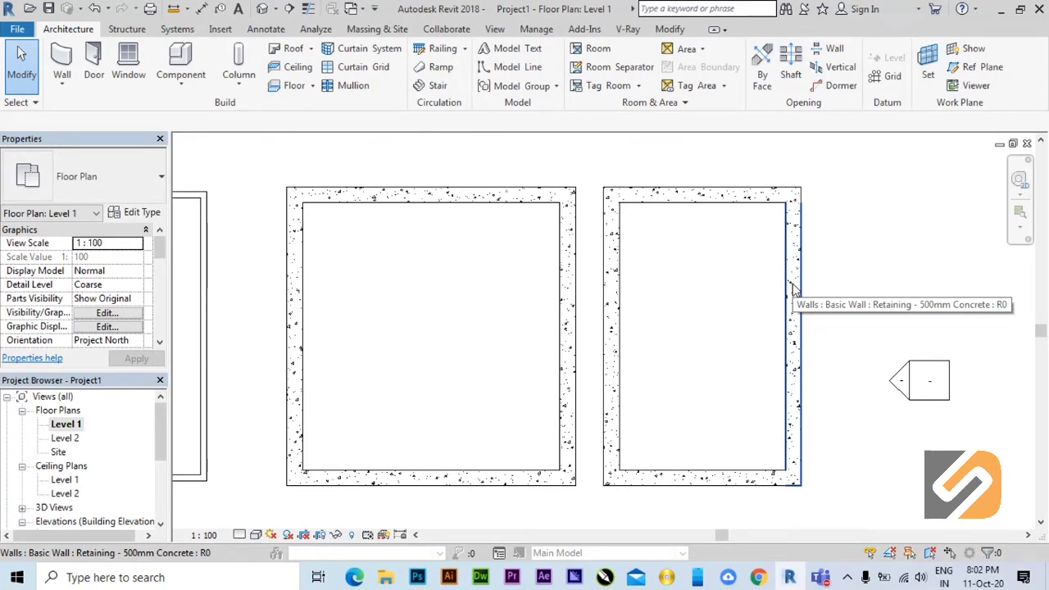
mouse_move(558, 467)
middle_mouse_down()
mouse_move(578, 474)
mouse_move(564, 464)
middle_mouse_up()
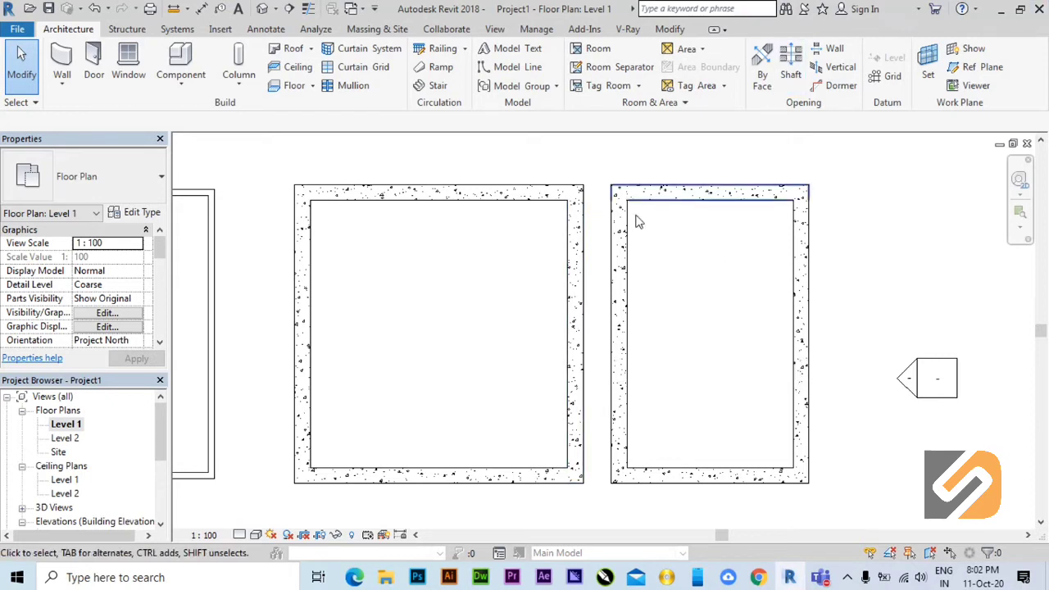
middle_click_drag(630, 401, 660, 403)
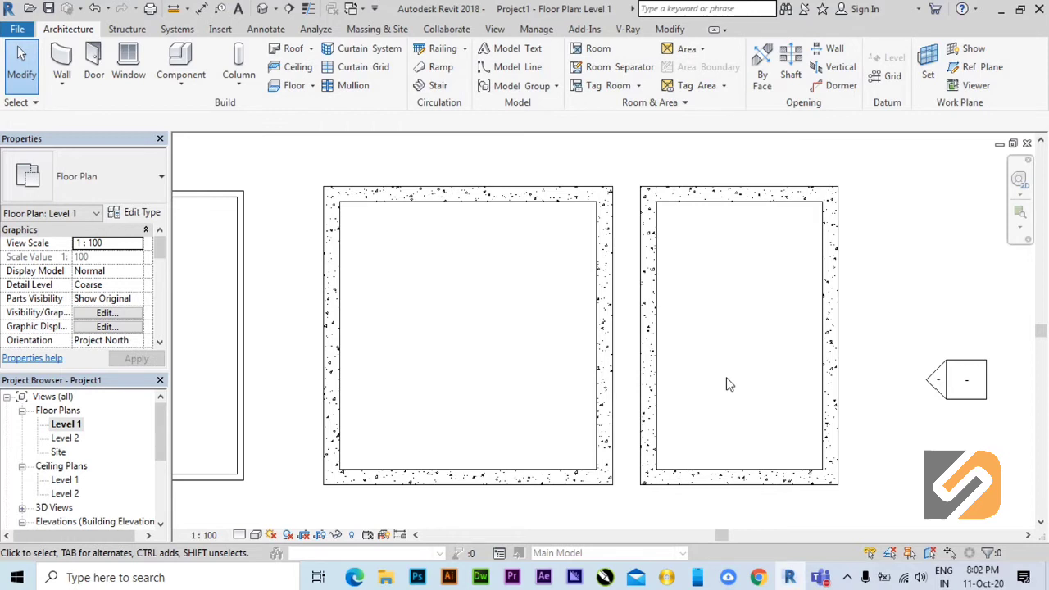
left_click(748, 195)
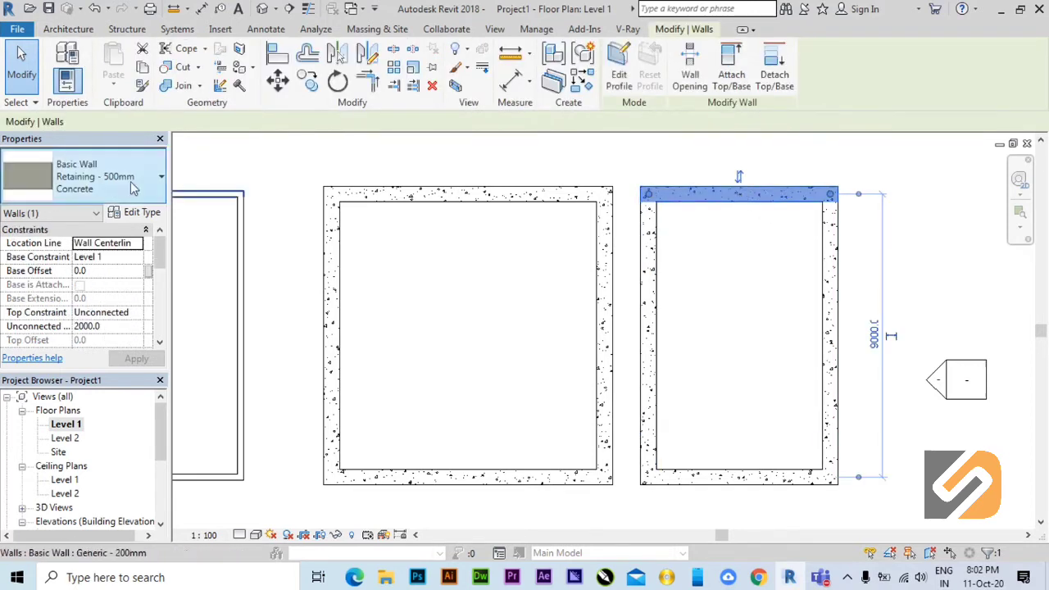
left_click(829, 345)
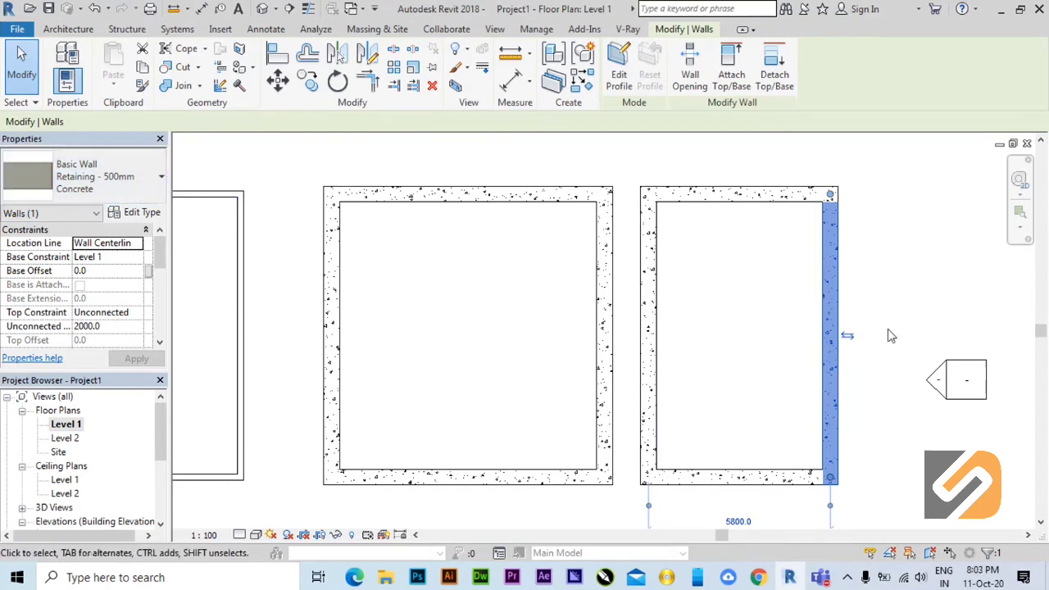
left_click(879, 305)
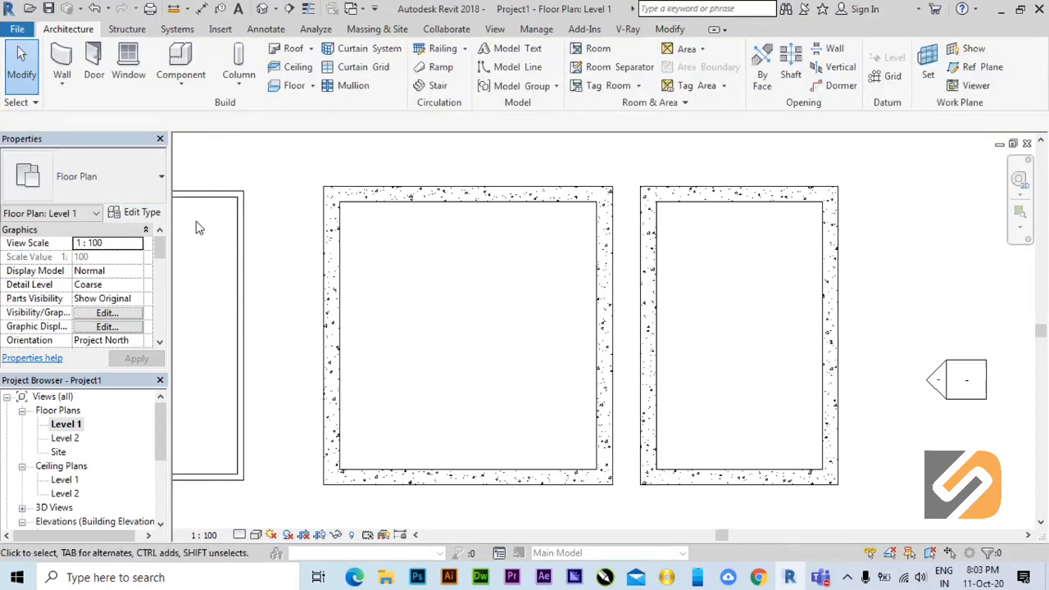
Set the structure layer thickness of the Retaining - 500mm Concrete wall type to 700 mm, starting from the wide room's upper wall.
left_click(571, 202)
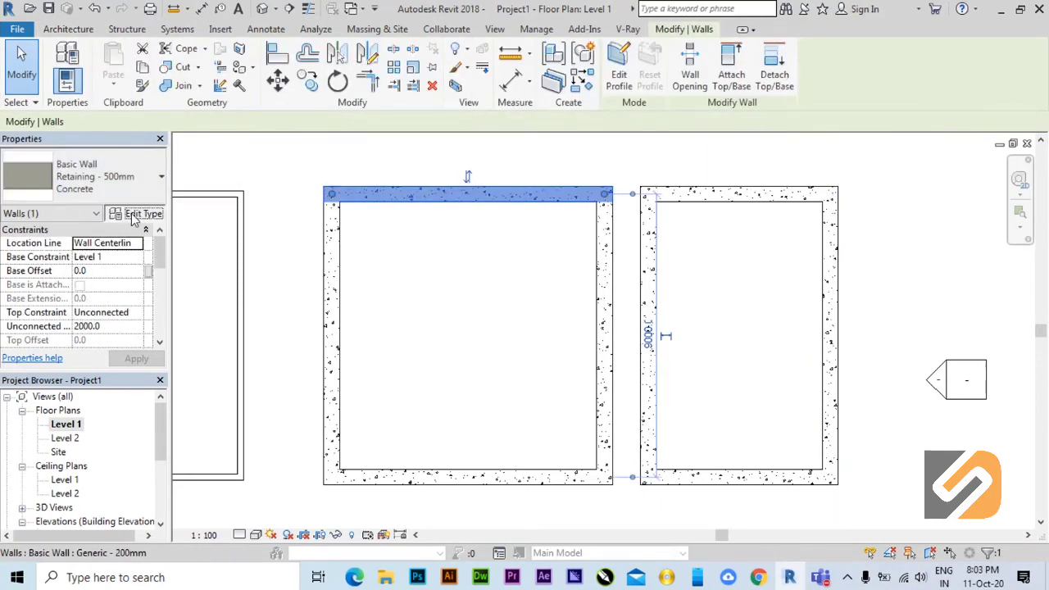
left_click(134, 214)
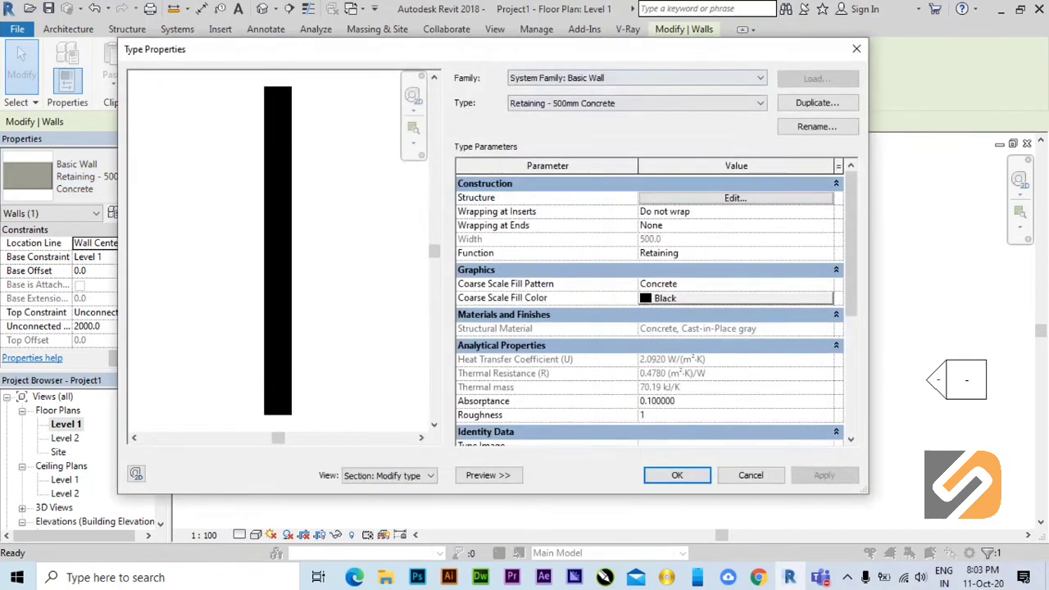
left_click_drag(645, 58, 295, 208)
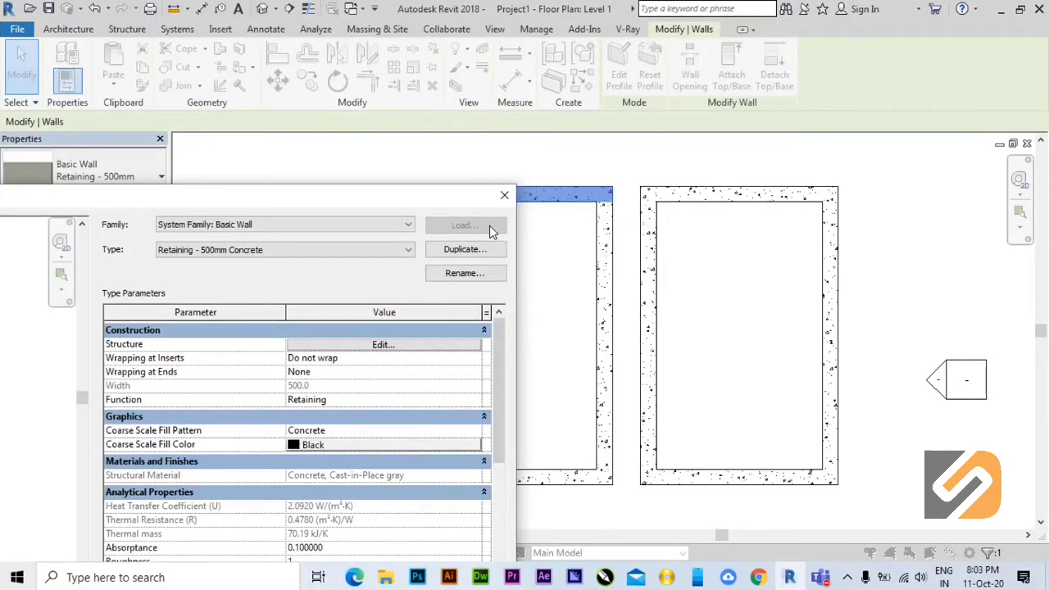
left_click_drag(436, 204, 501, 150)
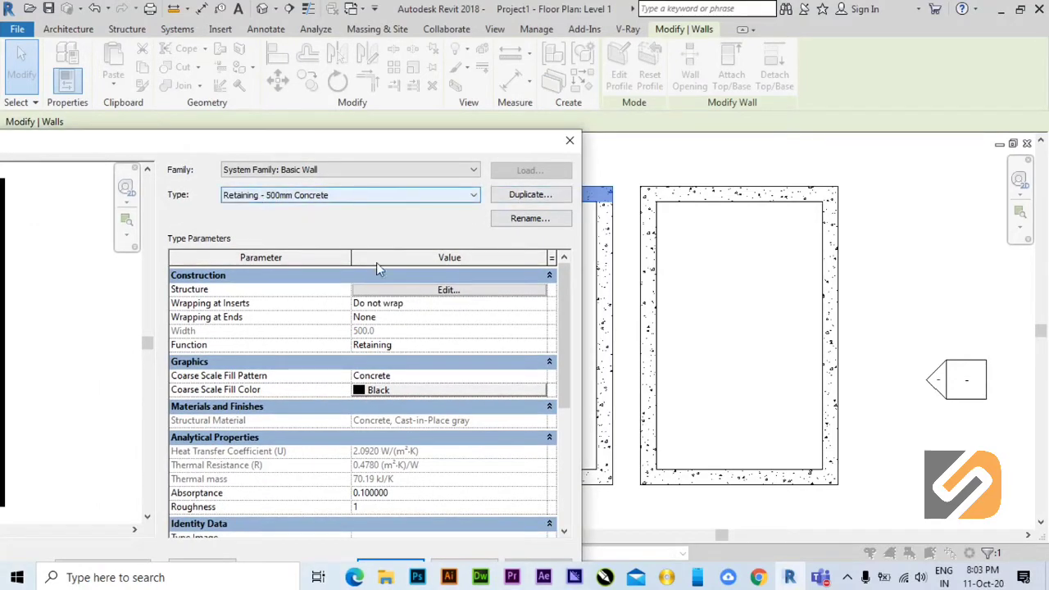
left_click(393, 291)
left_click(400, 302)
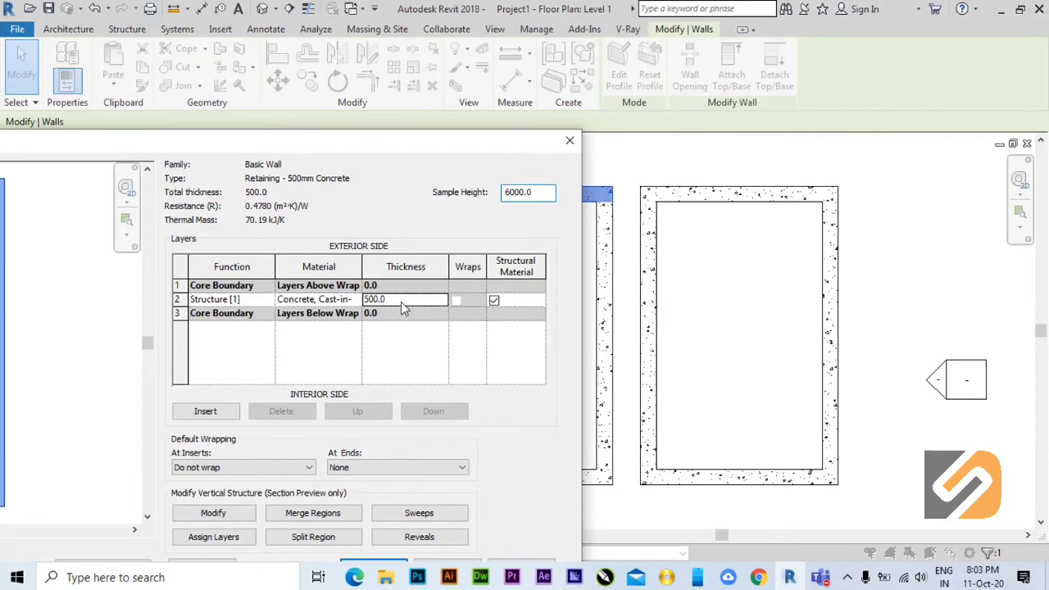
left_click_drag(401, 301, 317, 305)
type("700")
left_click_drag(344, 146, 403, 76)
left_click(421, 496)
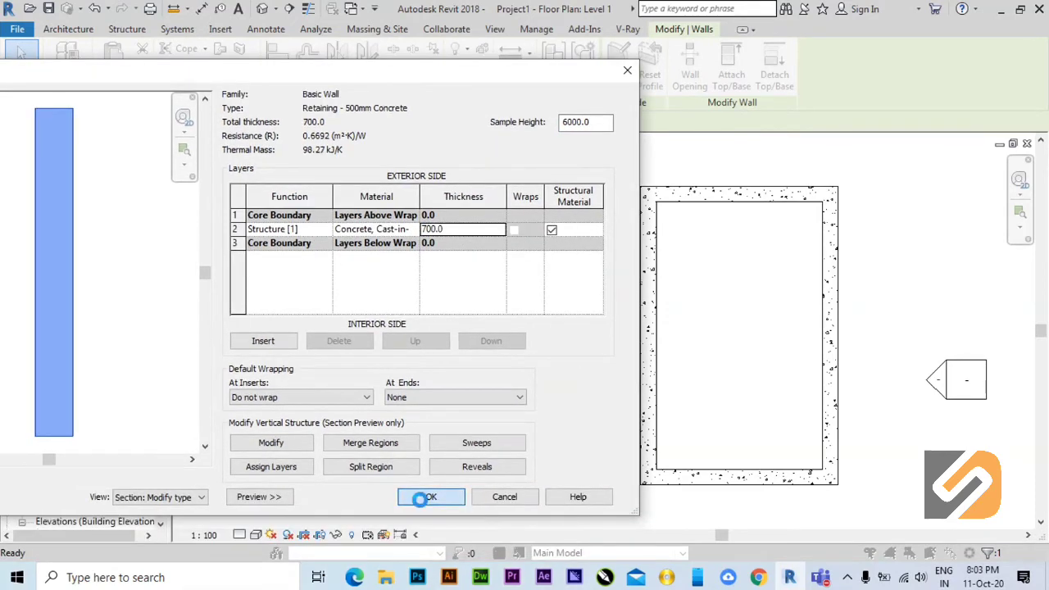
left_click(439, 496)
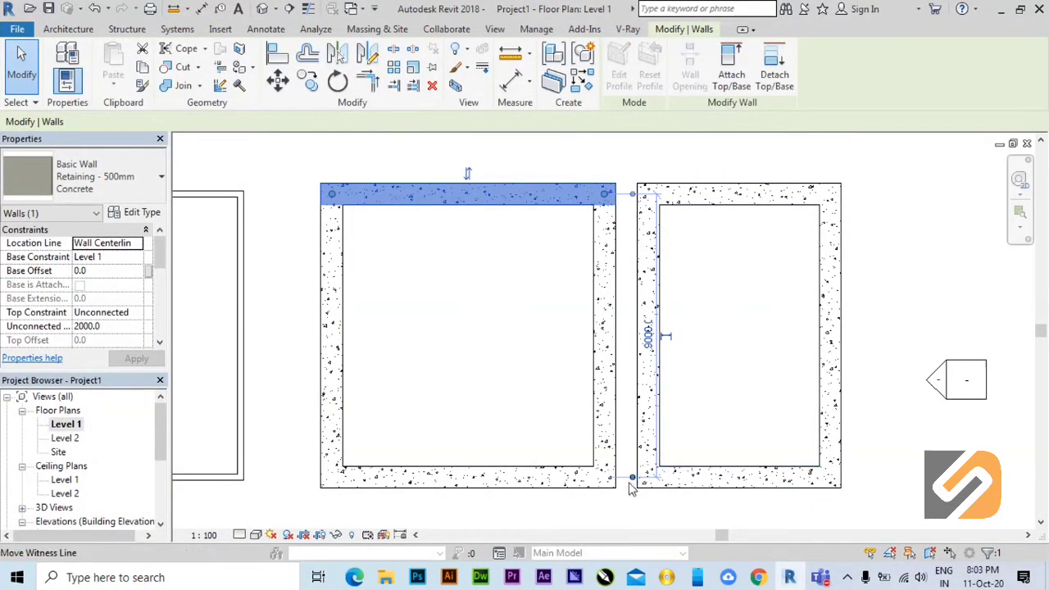
left_click(688, 432)
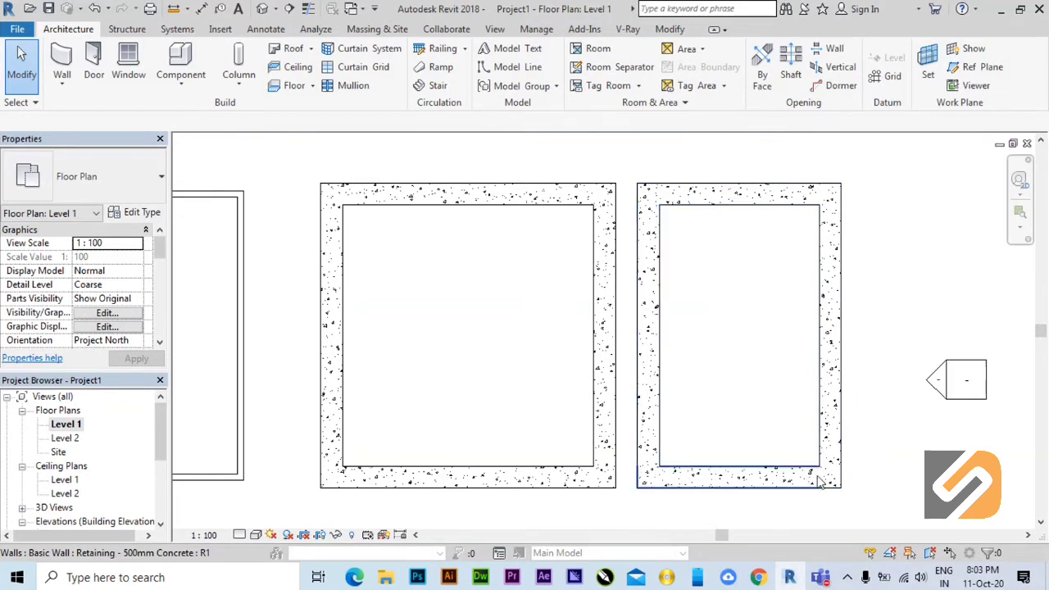
Change all four walls of the narrow room to the Retaining - 300mm Concrete type.
left_click_drag(860, 499, 628, 166)
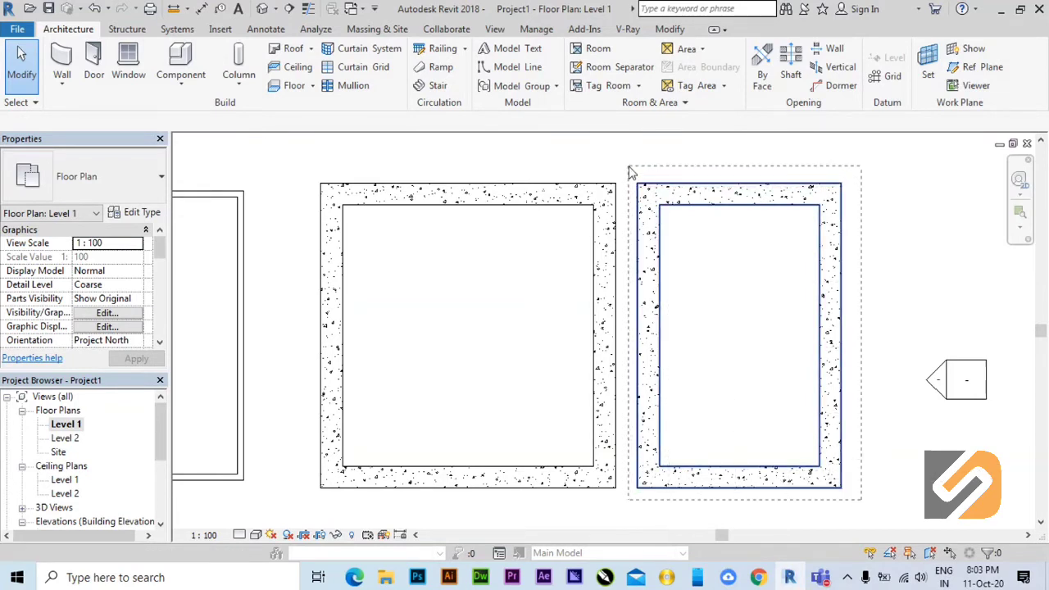
left_click(106, 182)
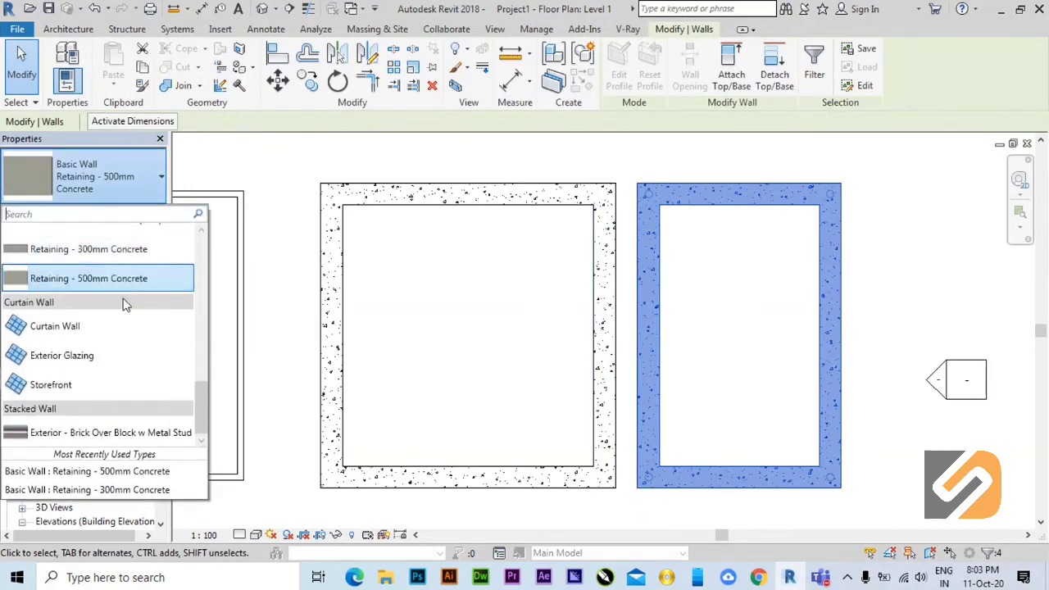
left_click(116, 250)
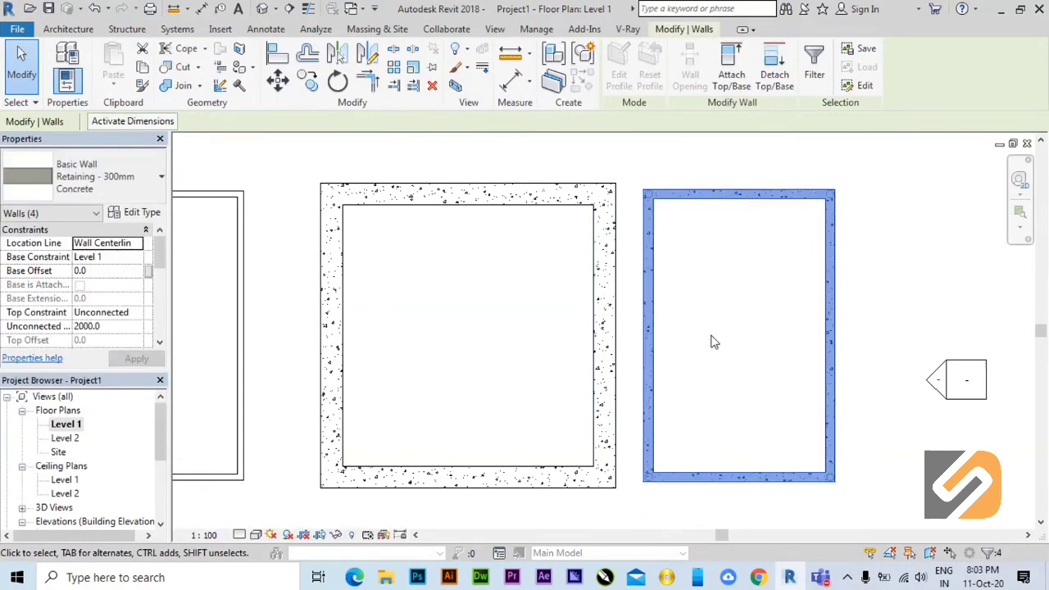
left_click(745, 357)
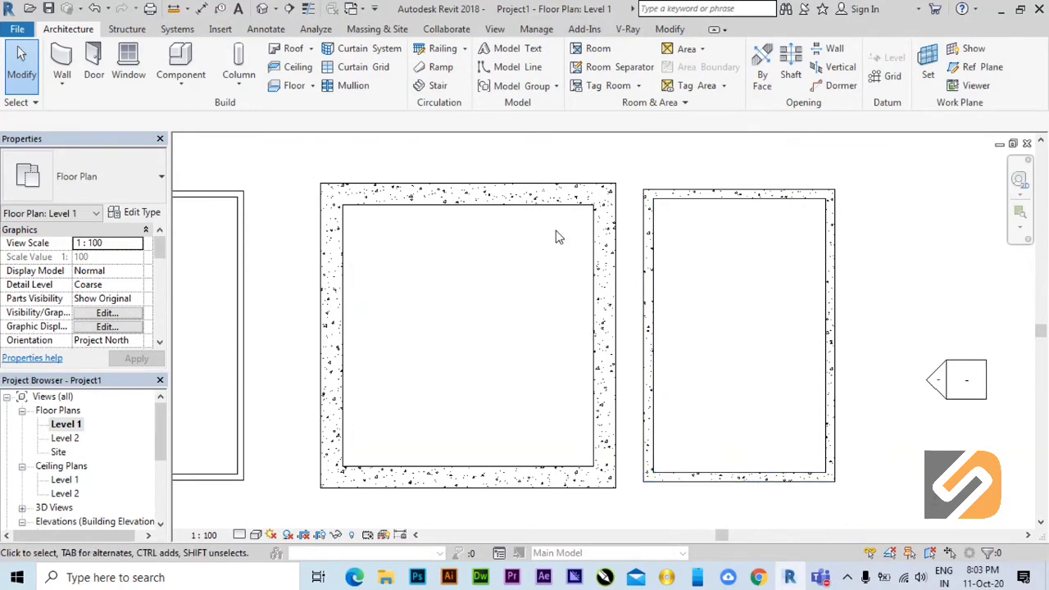
Compare the types and thicknesses of the wide room's upper and right walls with the narrow room's left wall.
left_click(567, 210)
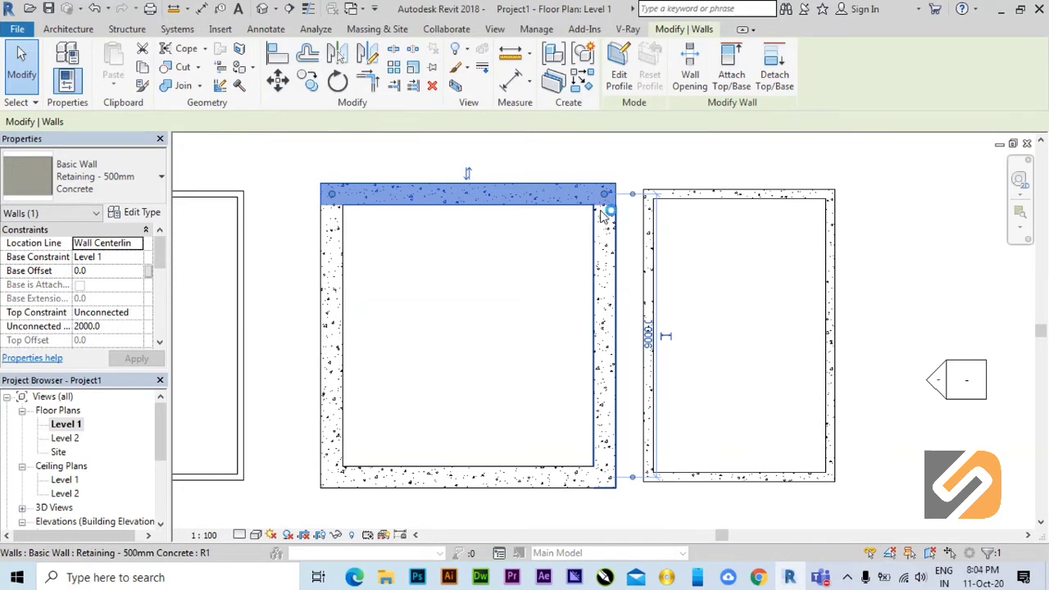
left_click(687, 279)
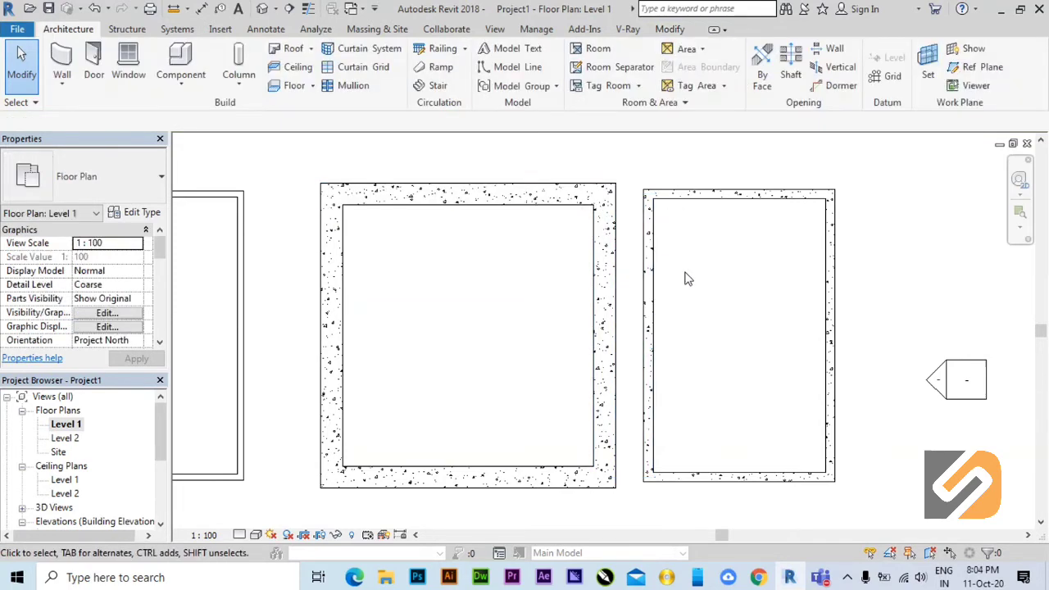
scroll(638, 282, "up", 3)
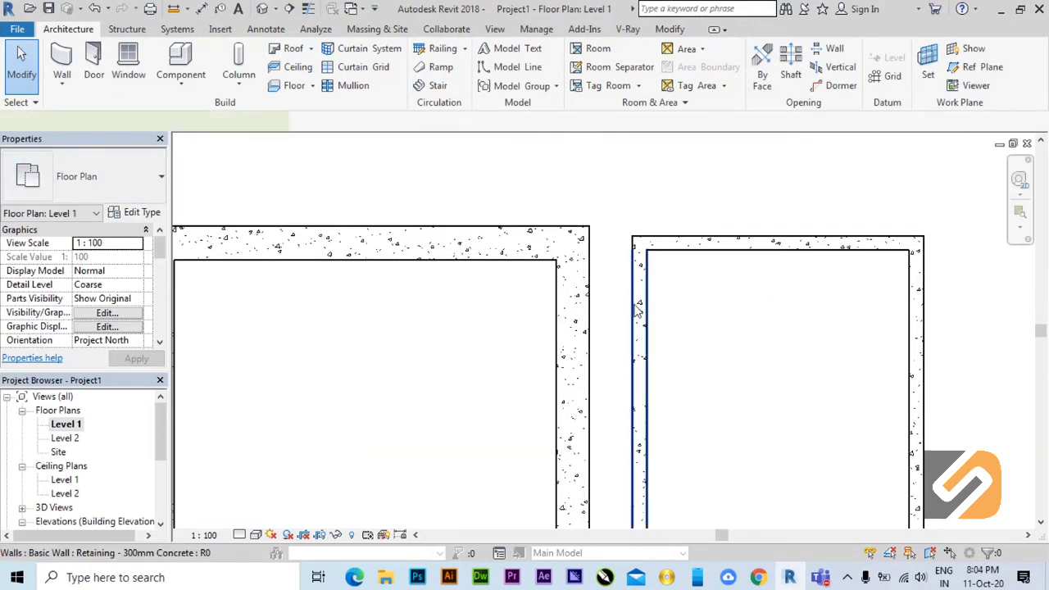
left_click(638, 310)
left_click(575, 298)
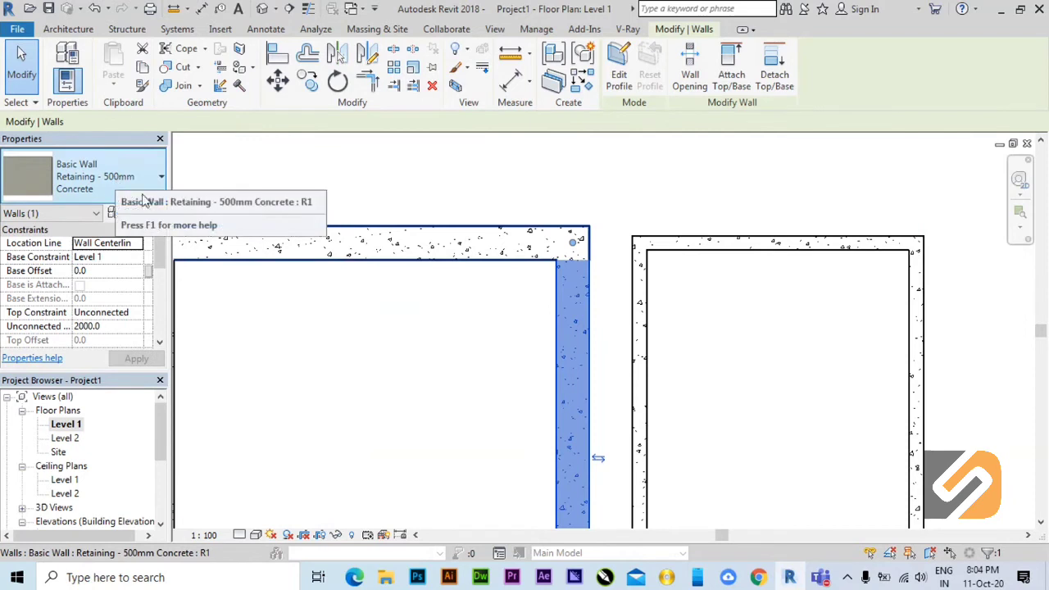
middle_click_drag(516, 292, 679, 153)
scroll(632, 211, "down", 1)
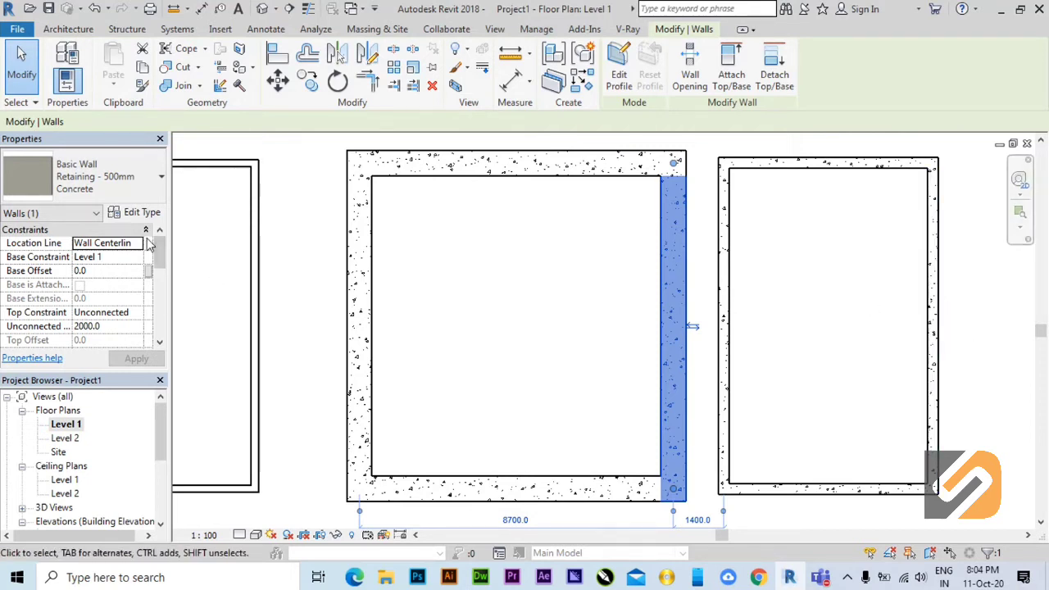
left_click(526, 382)
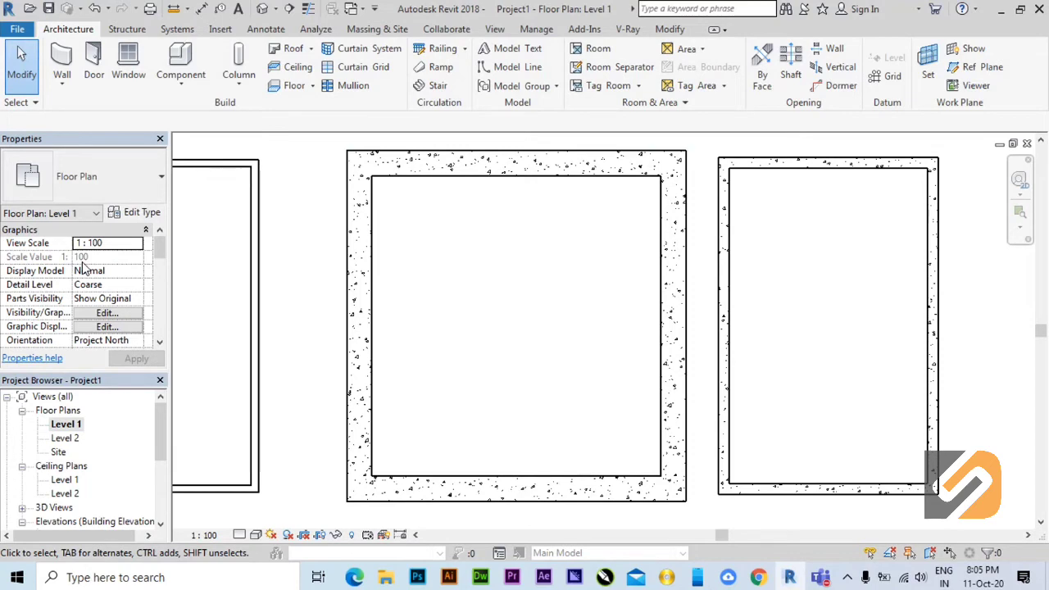
middle_click_drag(655, 237, 631, 271)
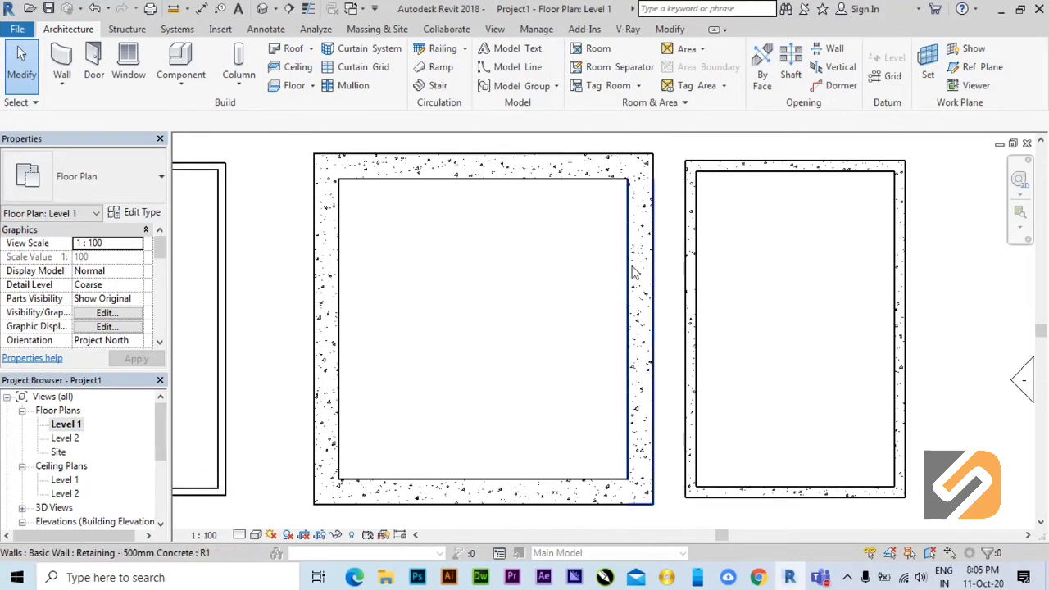
left_click(646, 316)
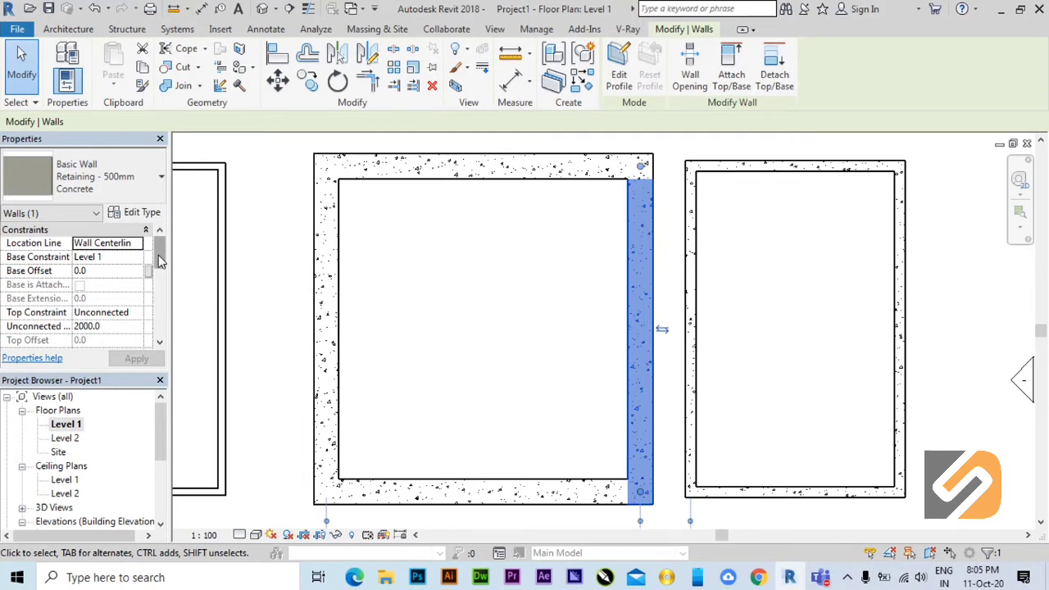
Open the default 3D view and examine the tall Generic - 200mm room.
left_click(266, 13)
scroll(490, 192, "up", 3)
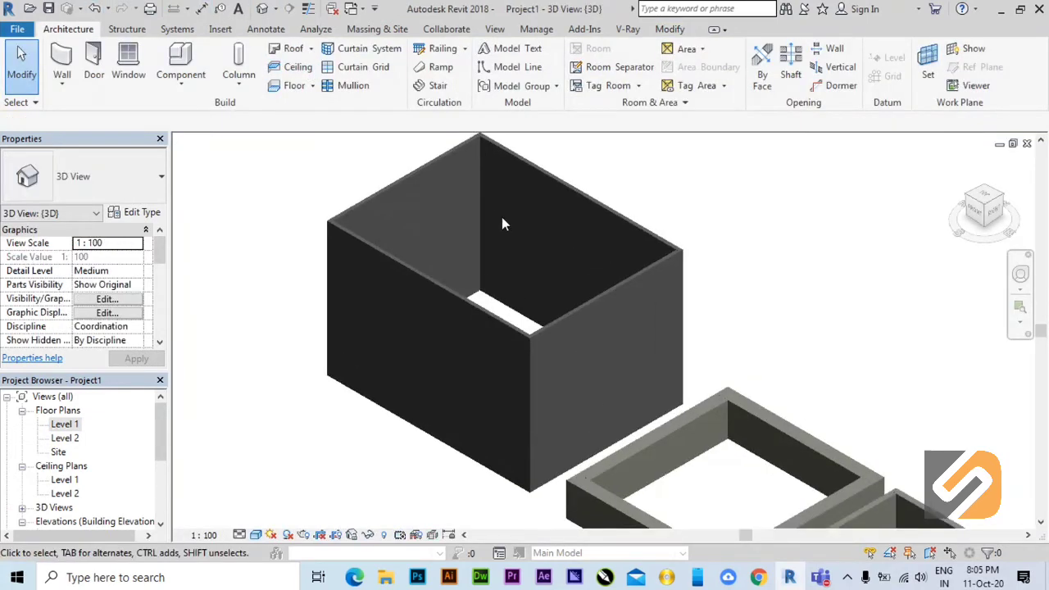
scroll(552, 284, "up", 3)
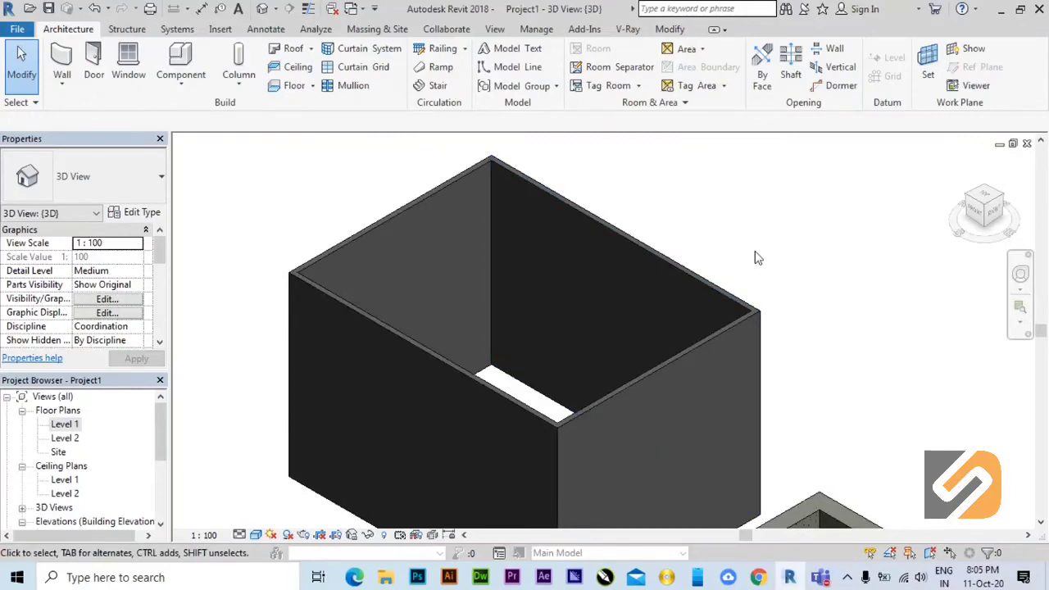
scroll(576, 270, "up", 2)
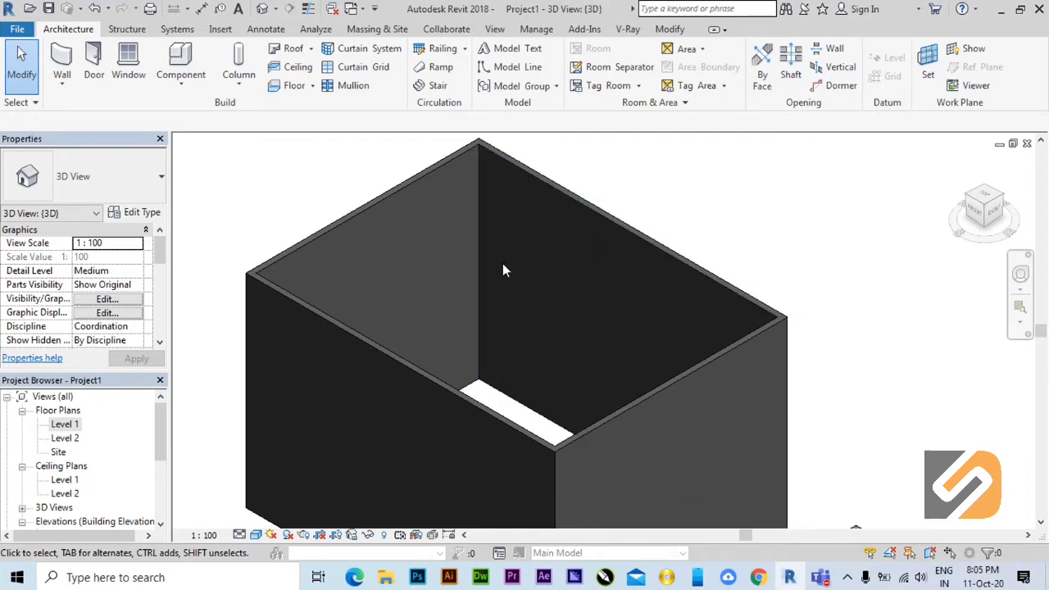
Set the unconnected height of the tall room's rear-right wall to 10000.
left_click(610, 225)
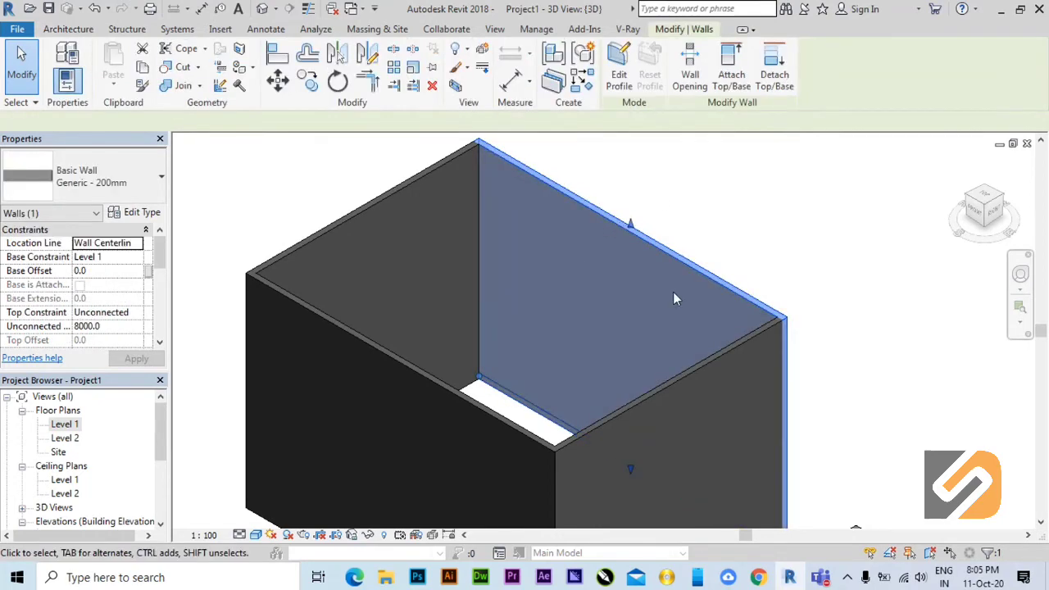
scroll(656, 309, "up", 2)
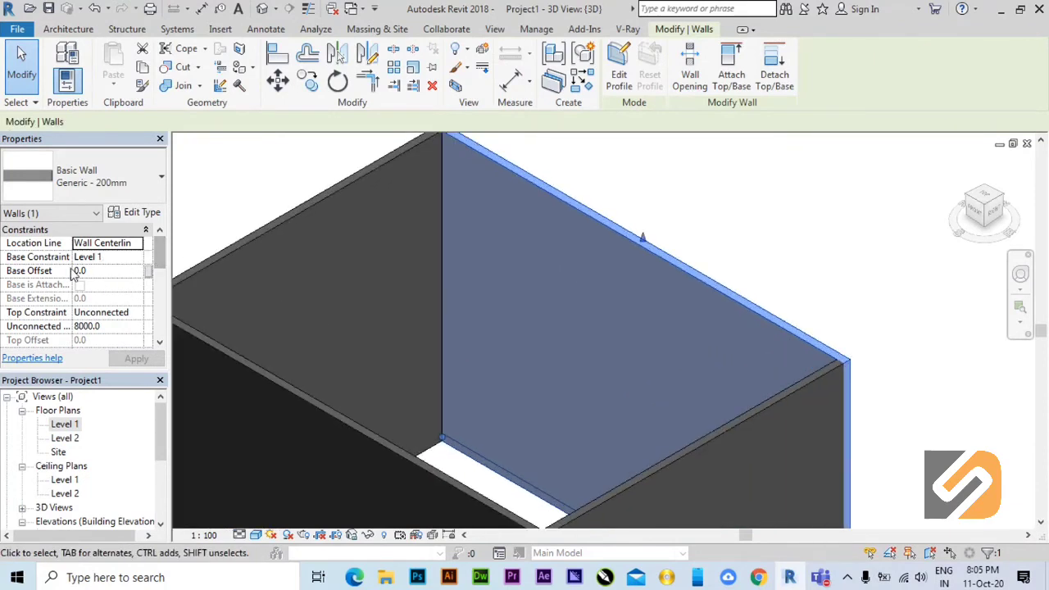
left_click_drag(163, 259, 163, 277)
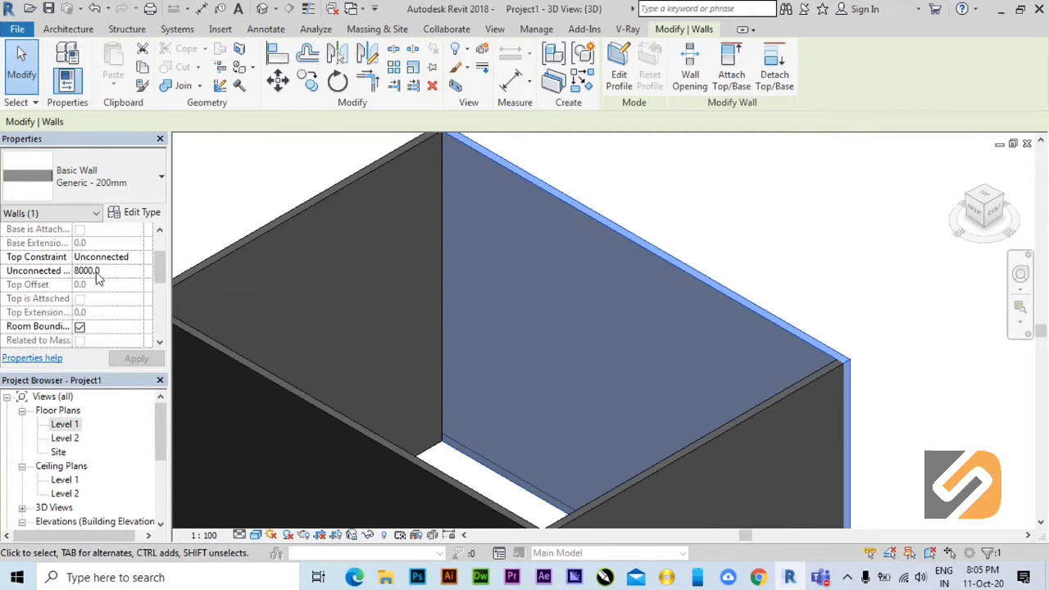
left_click(96, 277)
left_click_drag(103, 273, 72, 272)
key("BackSpace")
type("10000.0")
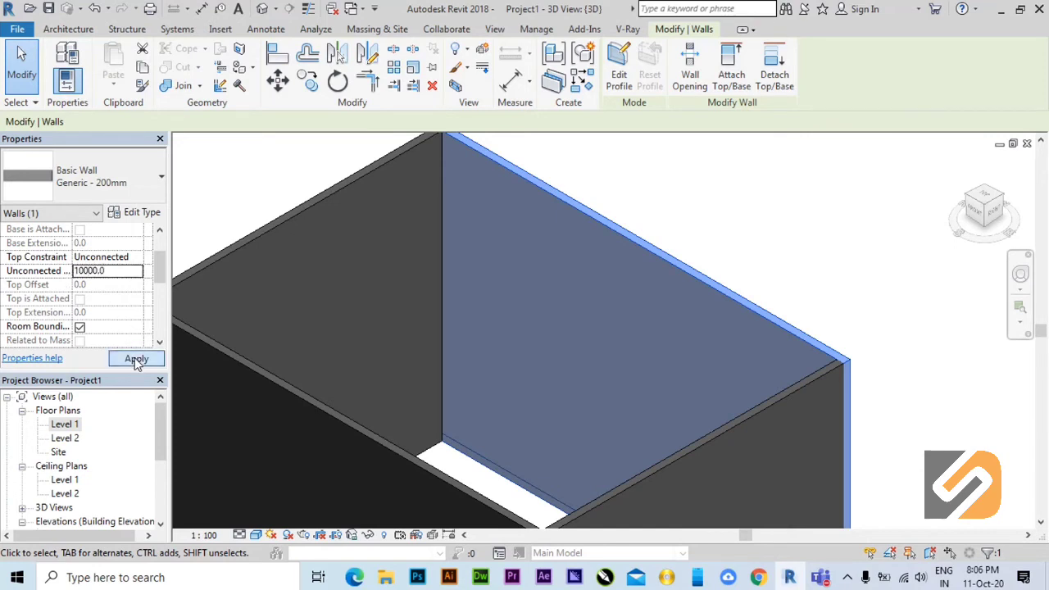
left_click(135, 360)
scroll(537, 289, "down", 3)
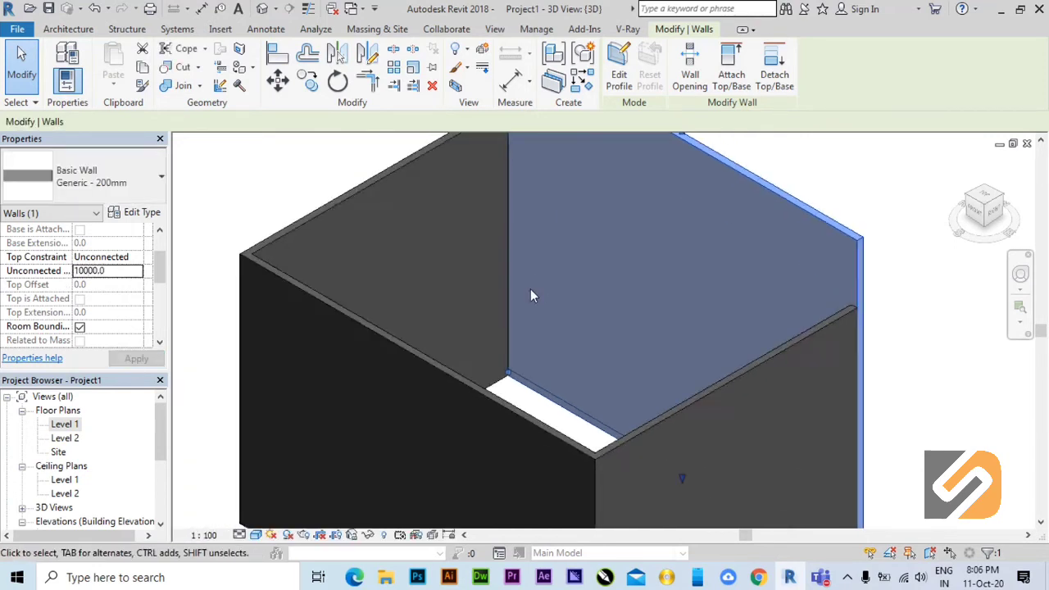
scroll(714, 287, "down", 2)
scroll(761, 346, "down", 2)
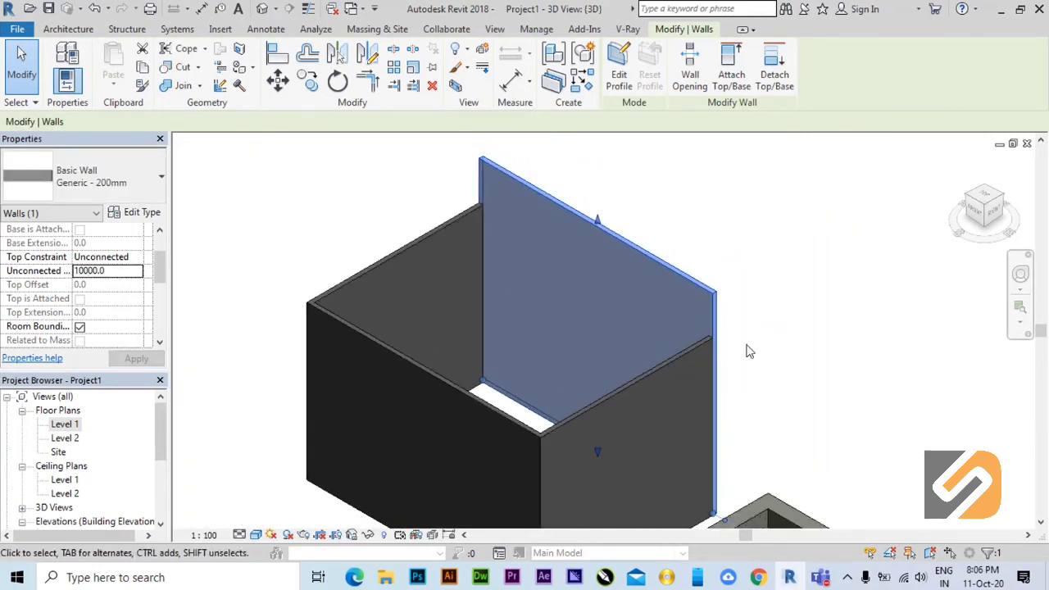
left_click(598, 221)
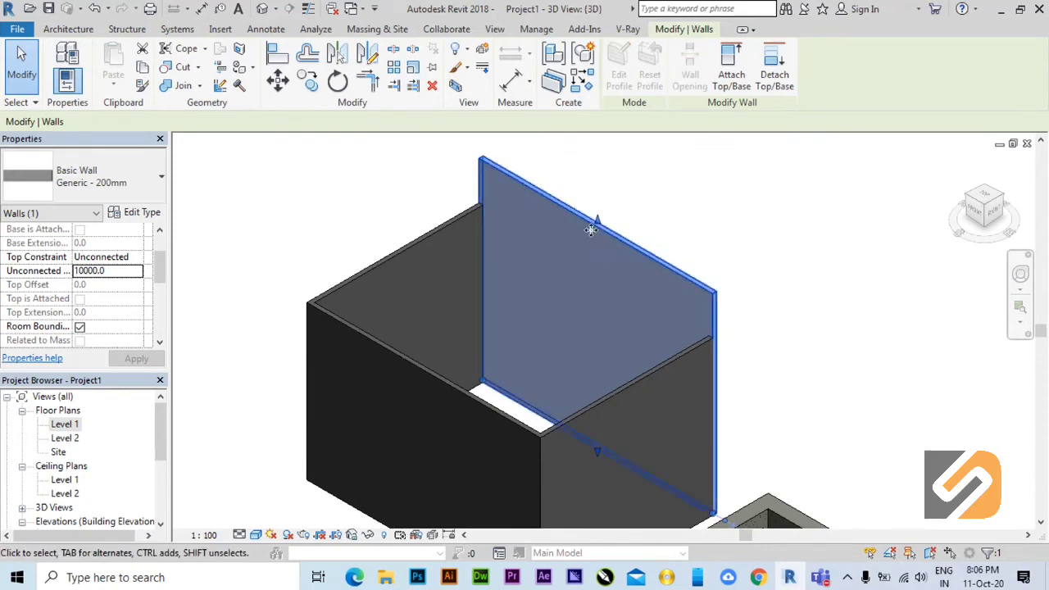
key("Escape")
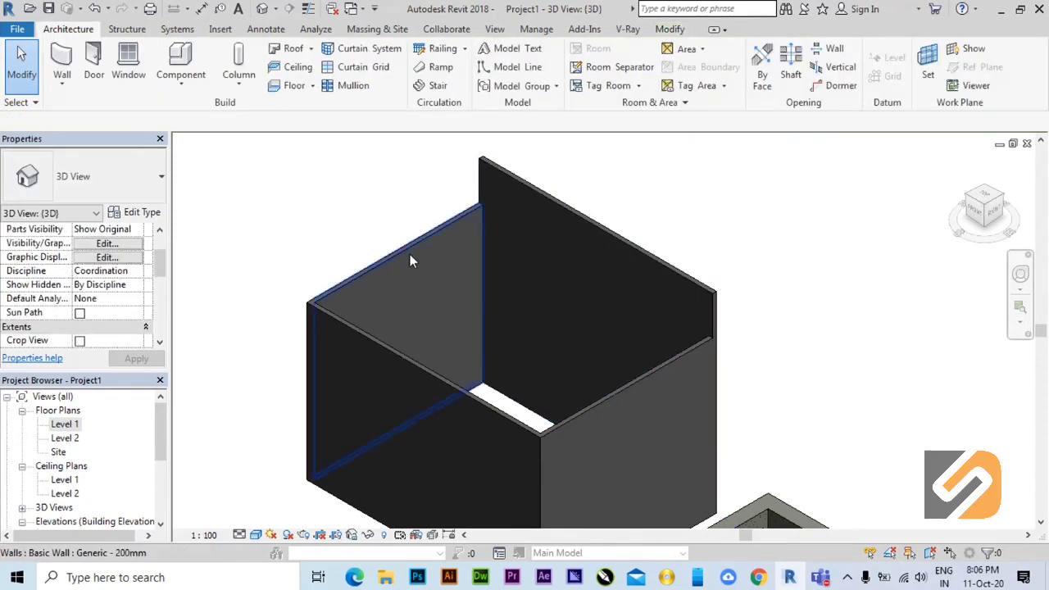
Check the base constraint, top constraint and unconnected height of the tall room's rear-left wall.
middle_click_drag(368, 344, 346, 295, "shift")
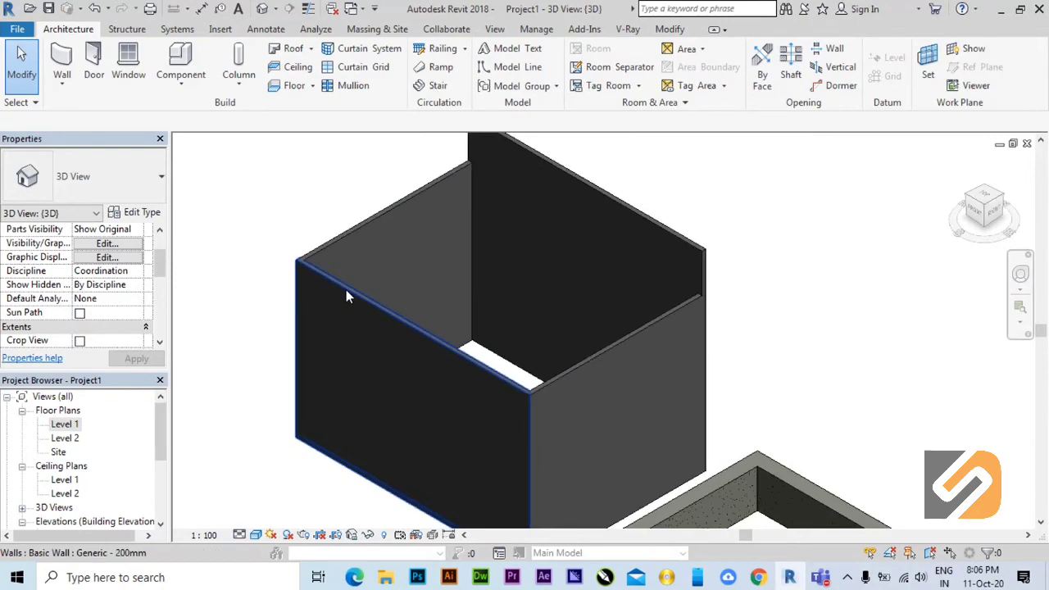
left_click(361, 226)
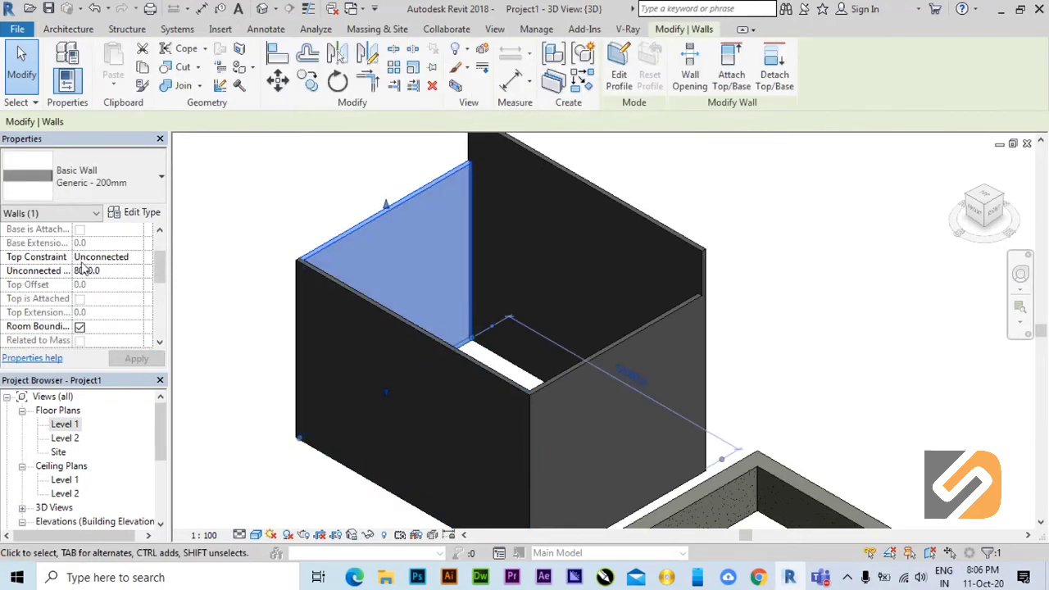
left_click_drag(161, 267, 160, 252)
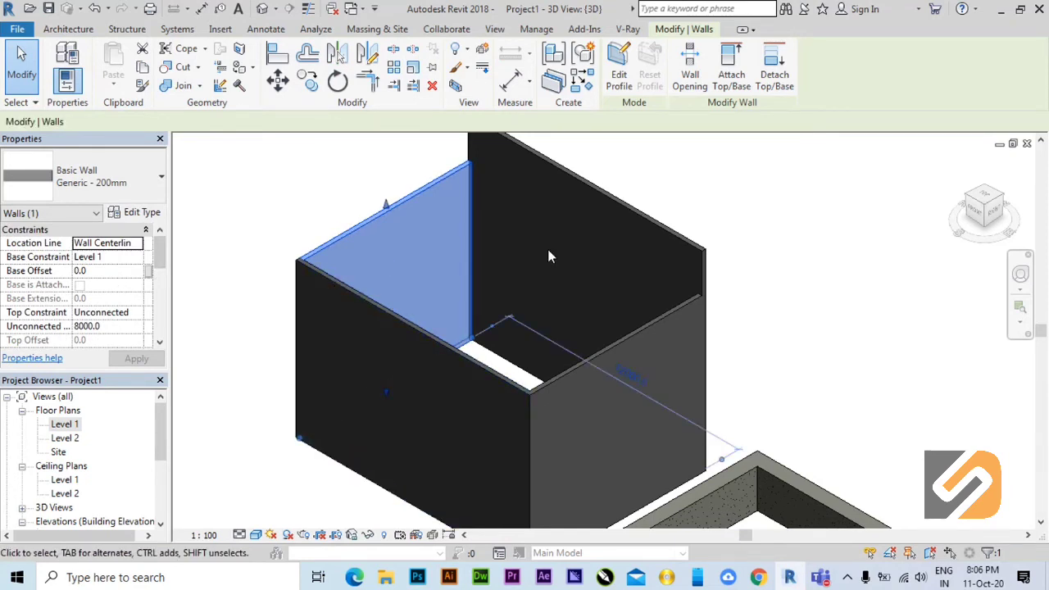
middle_click_drag(590, 260, 601, 319)
left_click(353, 231)
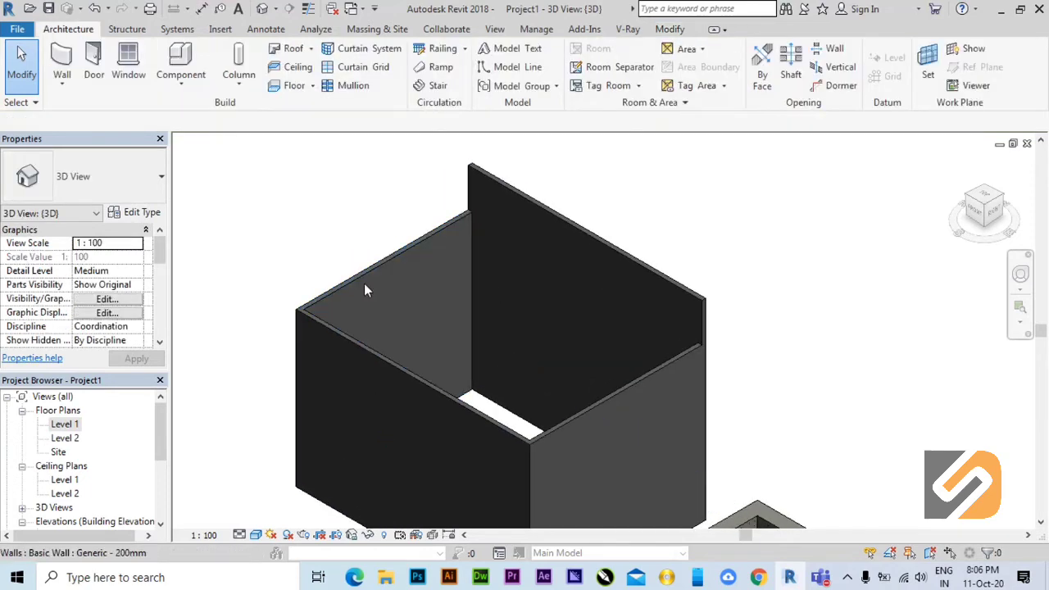
Compare the height constraints of the tall room's rear-right, front-left and front-right walls.
left_click(555, 219)
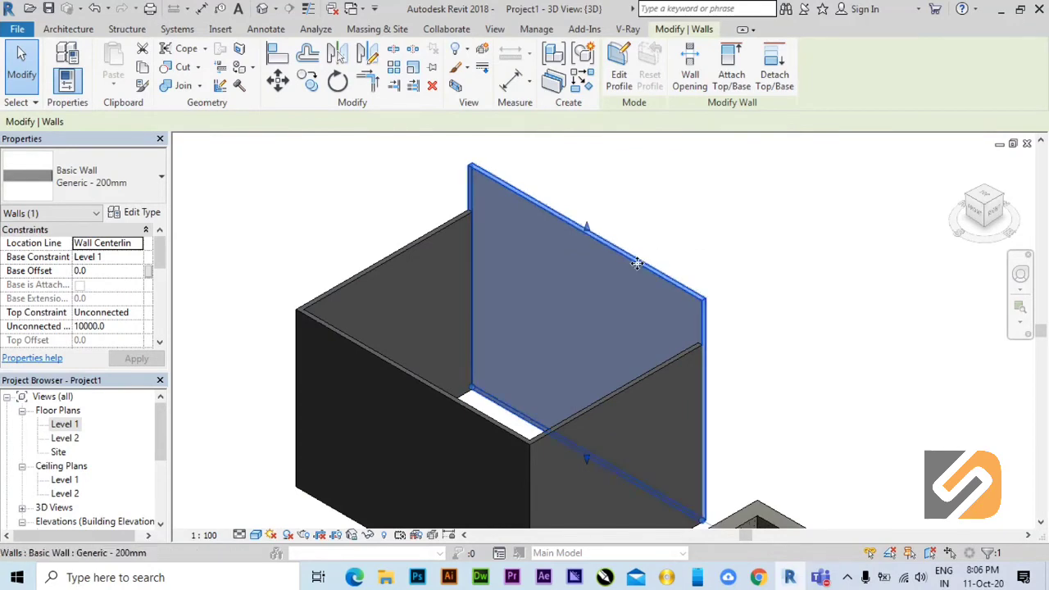
left_click(668, 252)
left_click(652, 343)
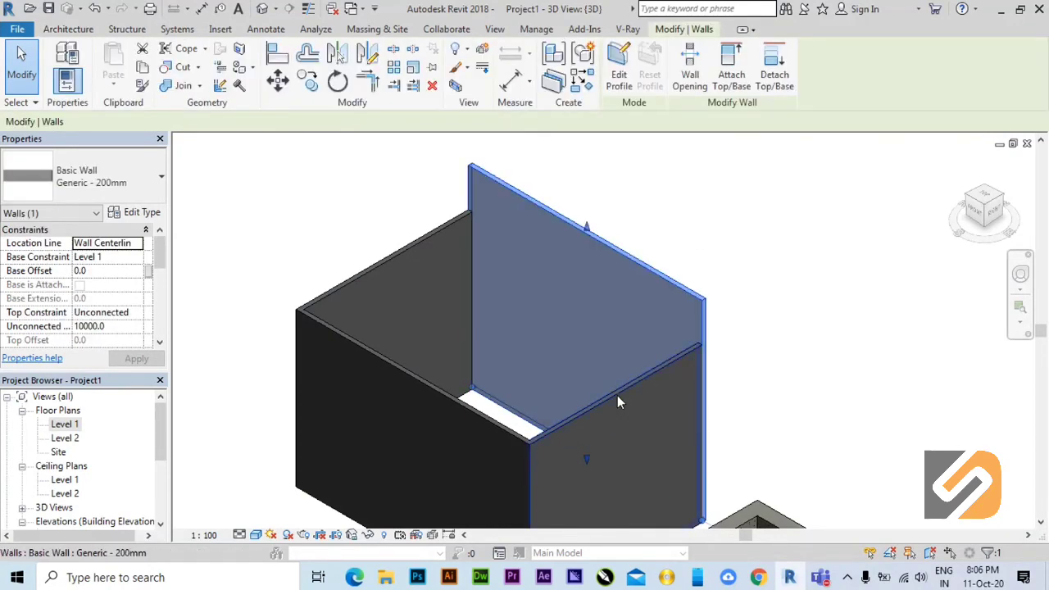
left_click(617, 401)
left_click(500, 432)
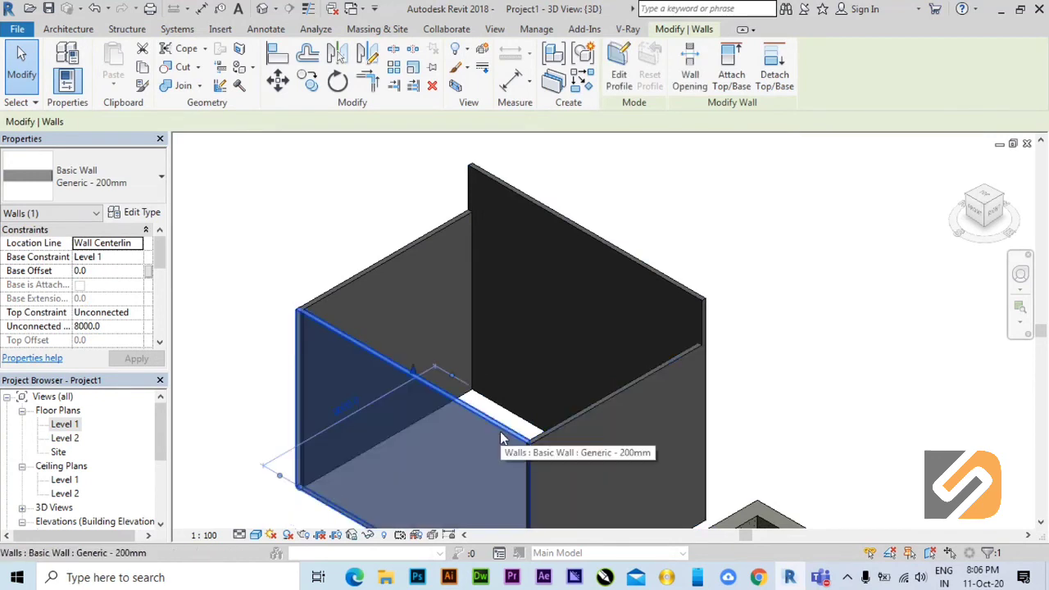
left_click(576, 413)
middle_click_drag(577, 414, 600, 373)
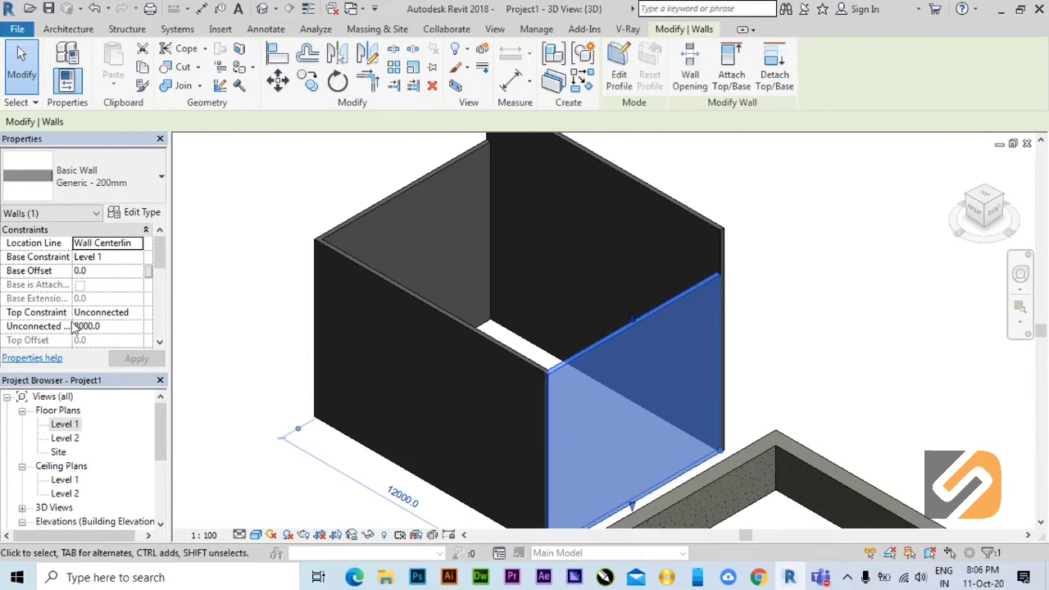
mouse_move(159, 254)
left_mouse_down()
mouse_move(160, 288)
mouse_move(148, 237)
left_mouse_up()
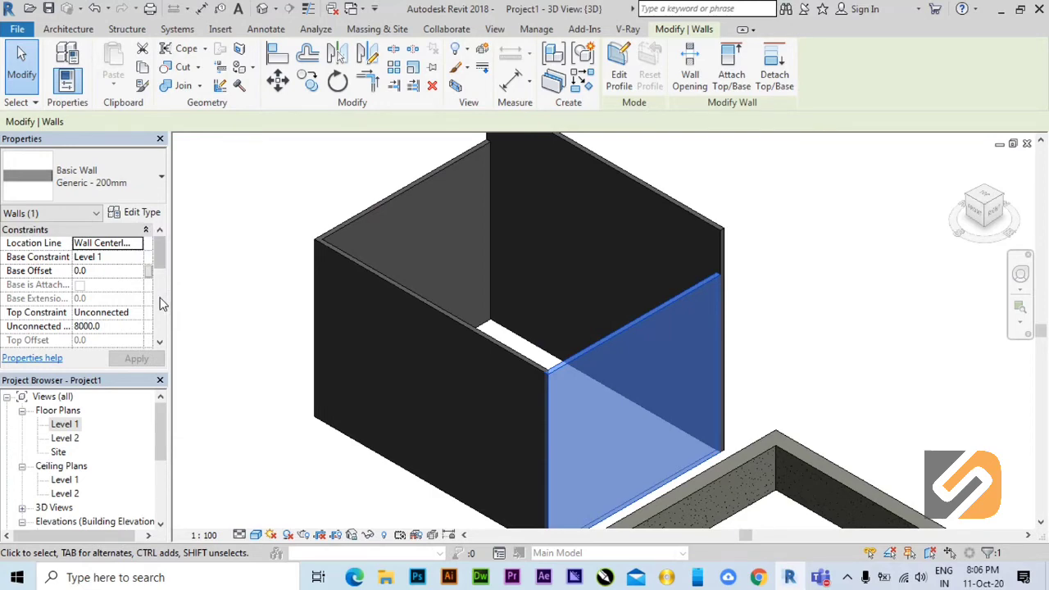
Stretch the top edge of the tall room's front-right wall down to a height of about 5264 mm.
left_click(822, 333)
left_click(583, 350)
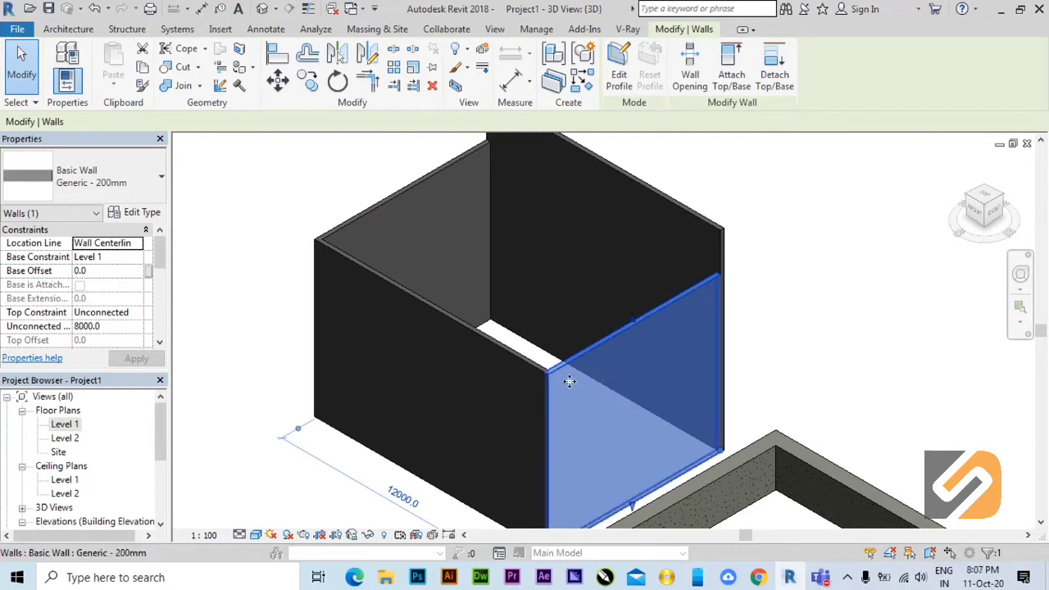
scroll(595, 390, "down", 2)
scroll(557, 328, "up", 2)
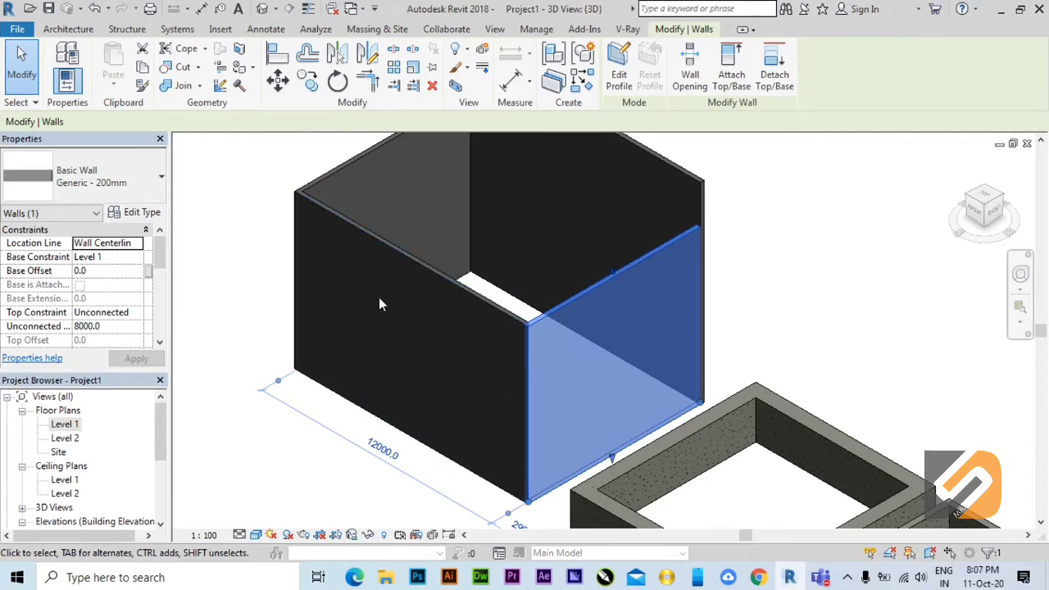
middle_click_drag(445, 335, 436, 360)
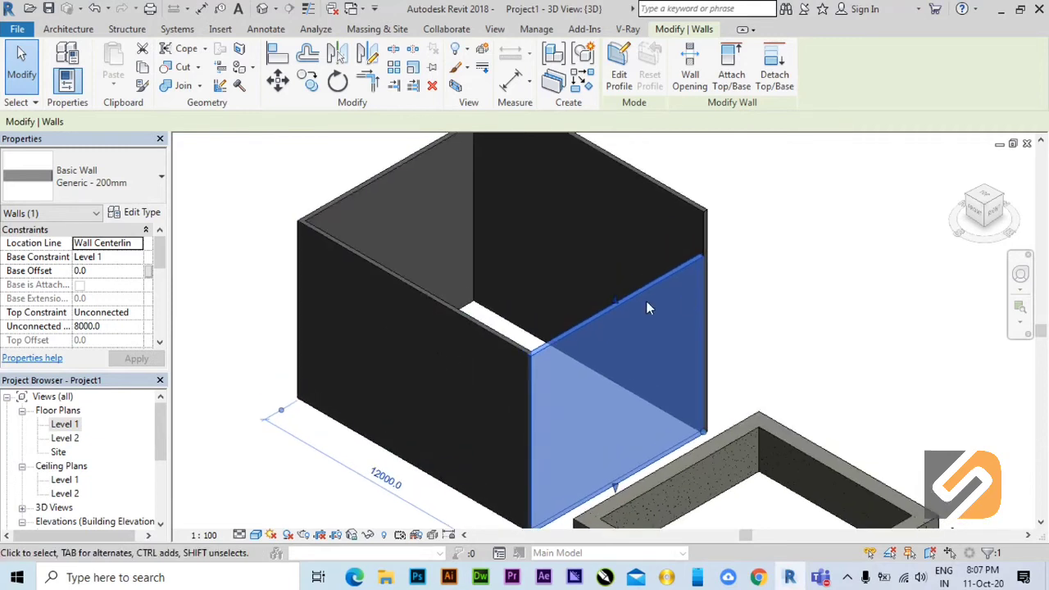
left_click_drag(617, 303, 621, 375)
left_click(972, 364)
middle_click_drag(854, 400, 810, 385)
middle_click_drag(874, 334, 860, 412)
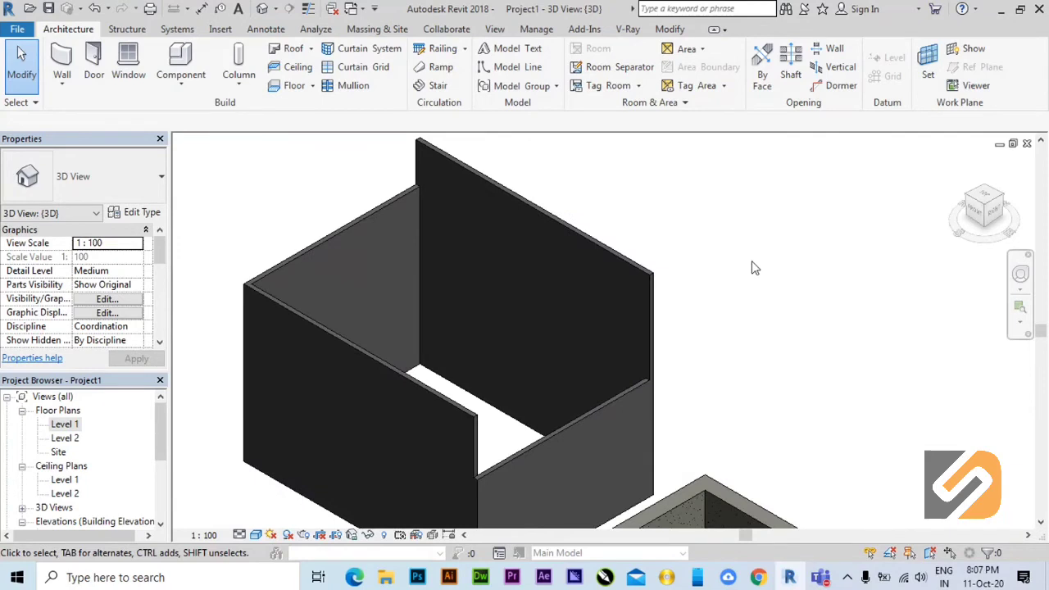
left_click(559, 442)
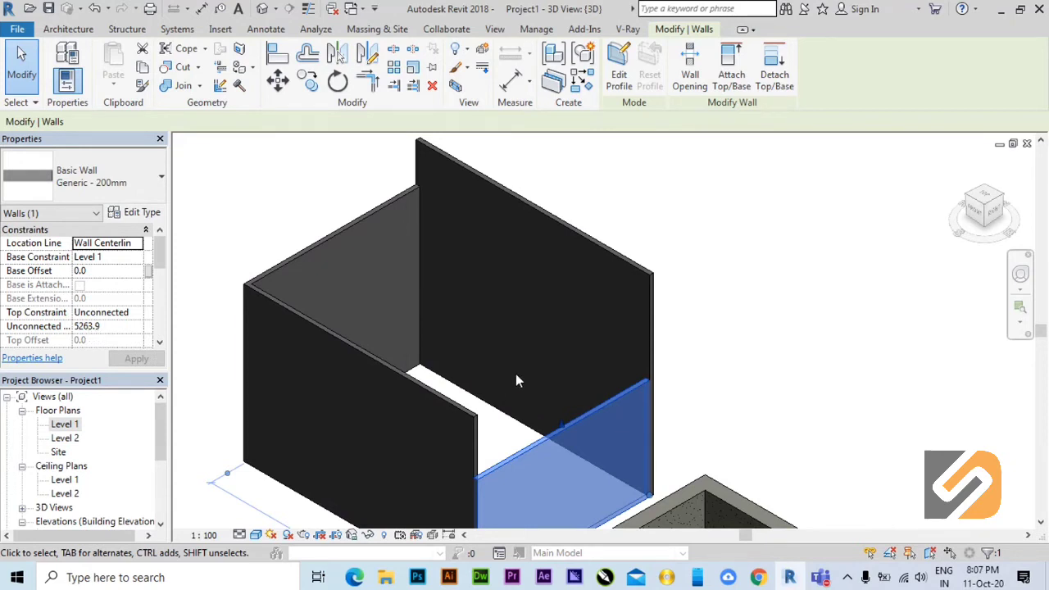
Stretch the front-right wall's top edge up to about 6516 mm and set its unconnected height to 6000.
left_click_drag(563, 424, 557, 396)
left_click_drag(113, 325, 30, 328)
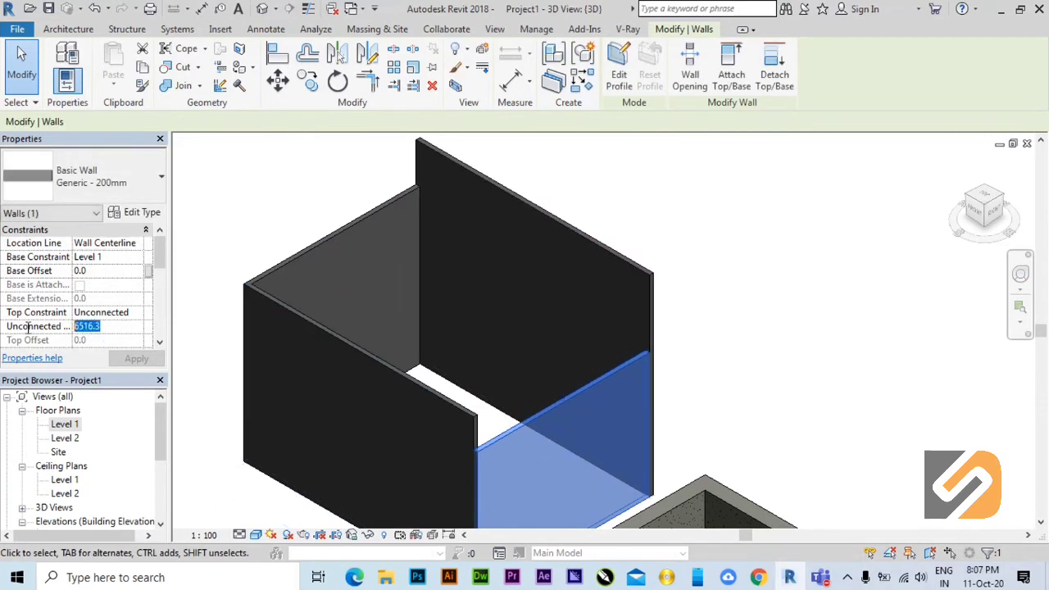
type("6000")
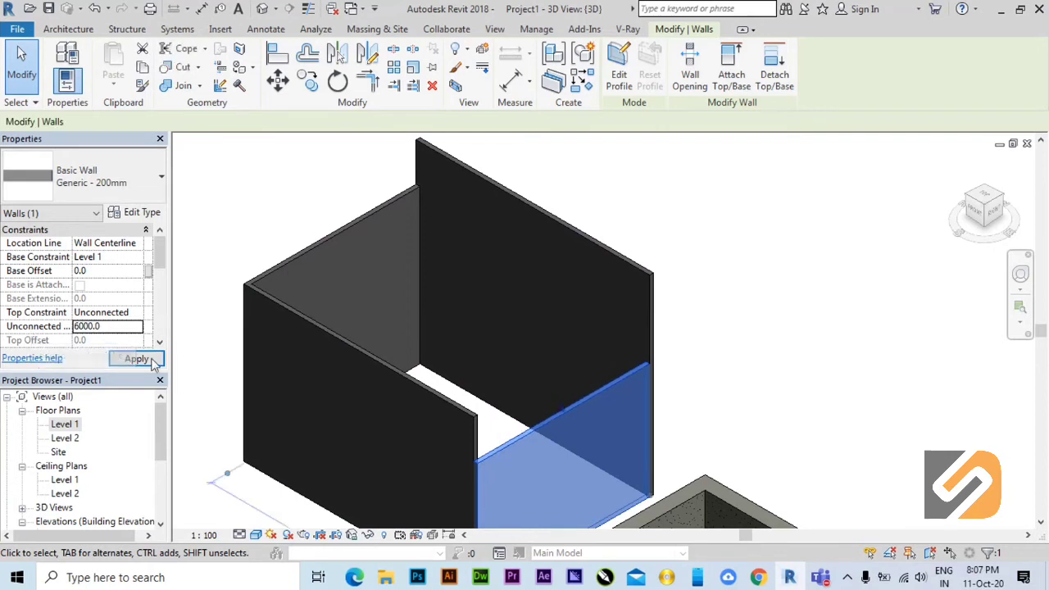
middle_click_drag(395, 375, 445, 372)
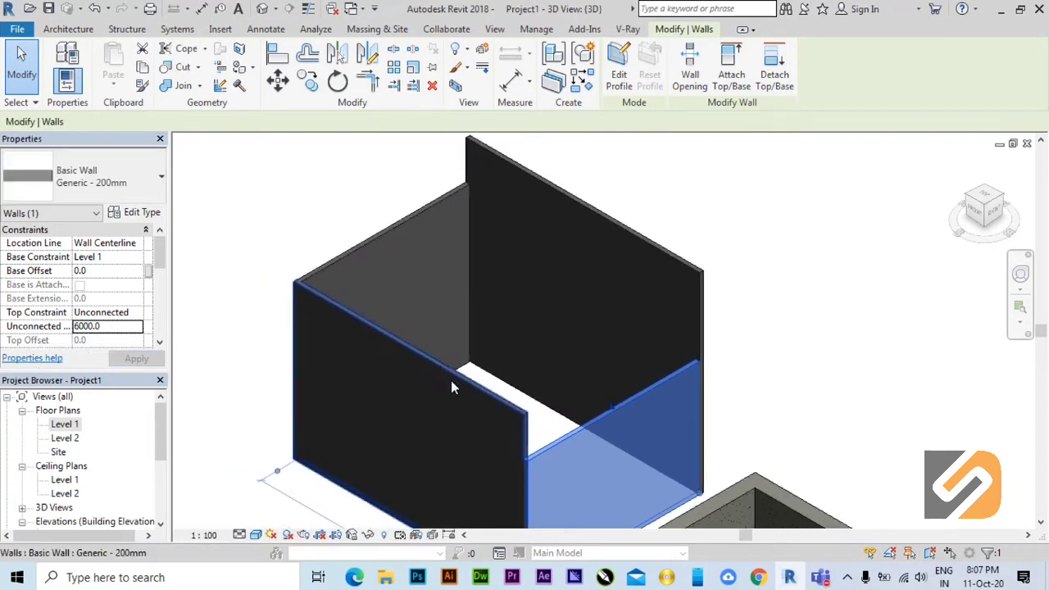
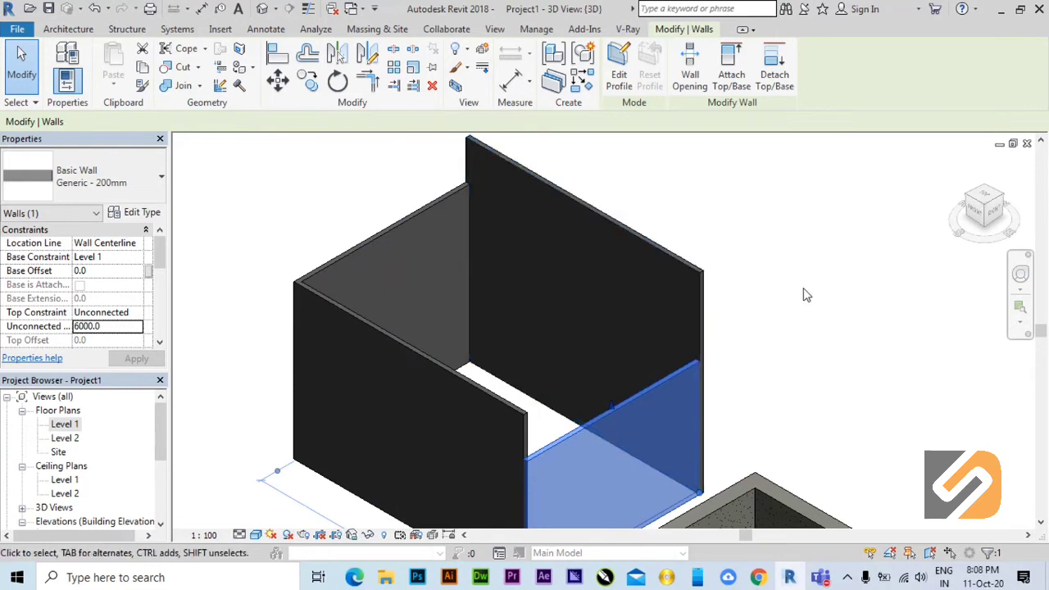
Examine the properties of the tall room's rear-left wall, including its constraints and unconnected height.
left_click(751, 336)
middle_click_drag(752, 342, 747, 379)
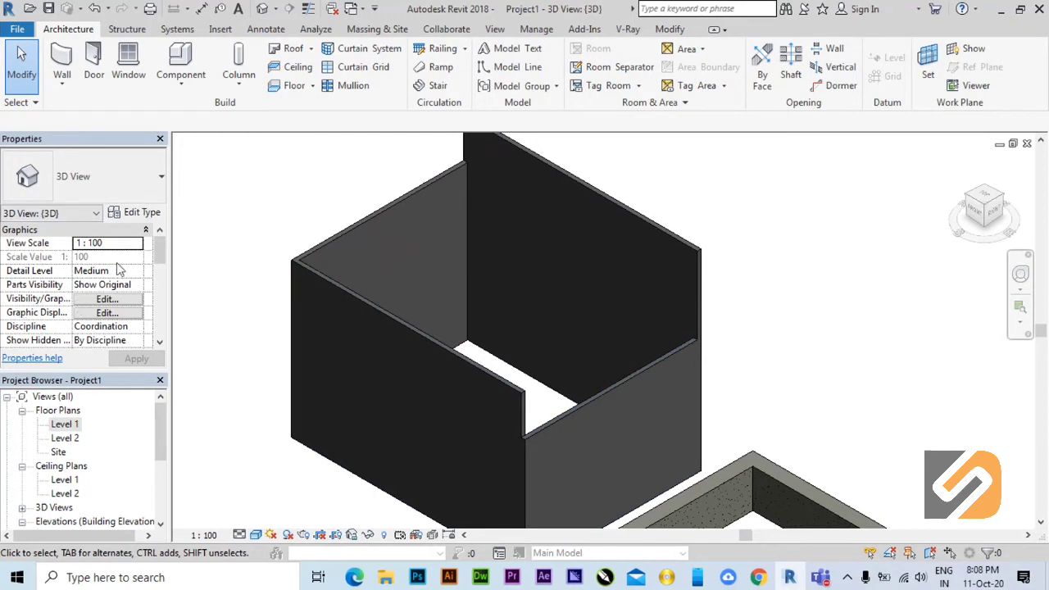
left_click(335, 239)
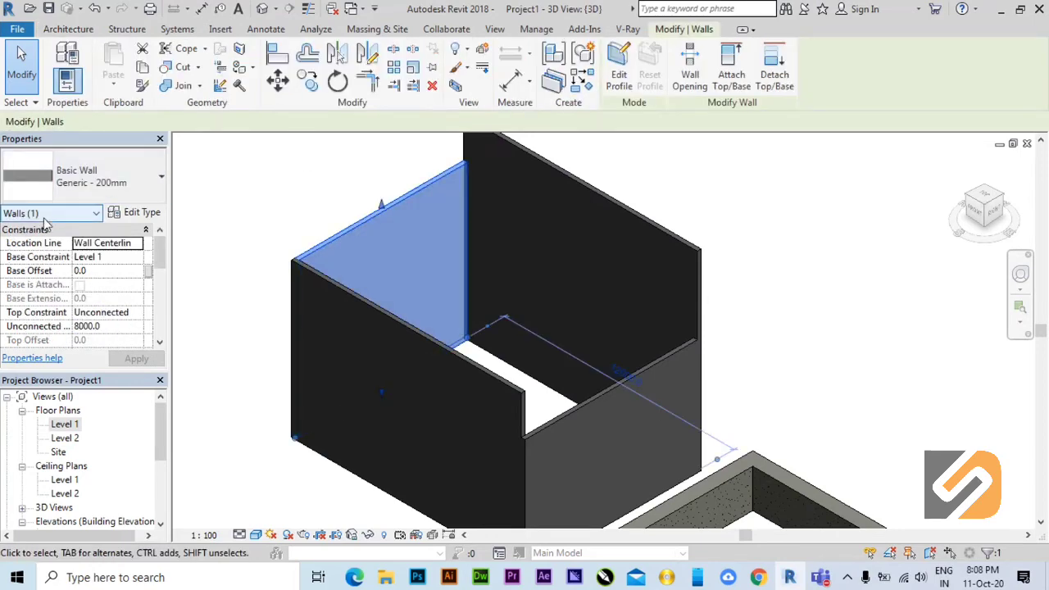
left_click(198, 252)
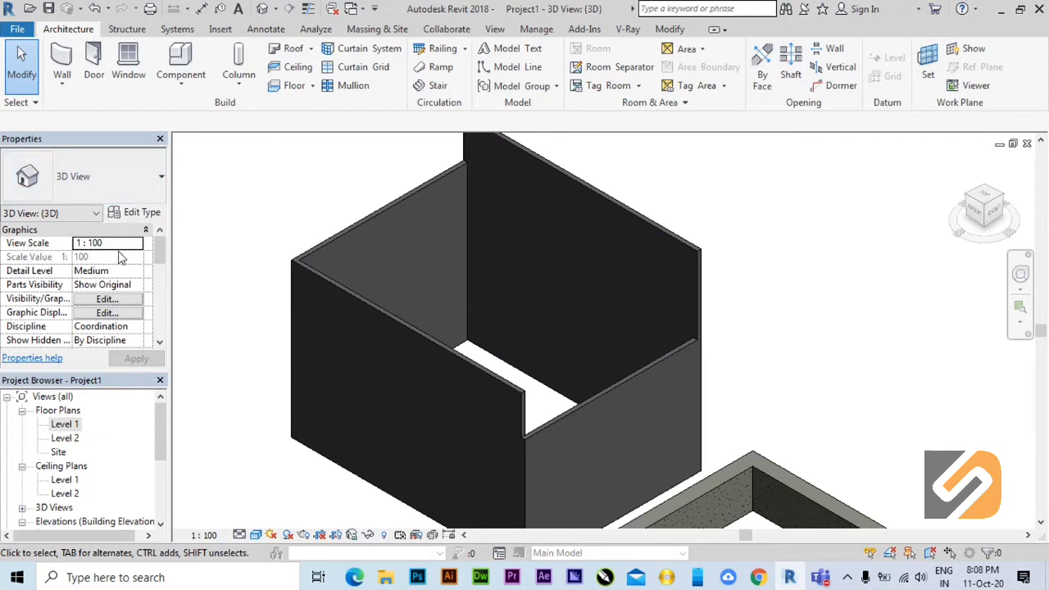
scroll(158, 260, "down", 1)
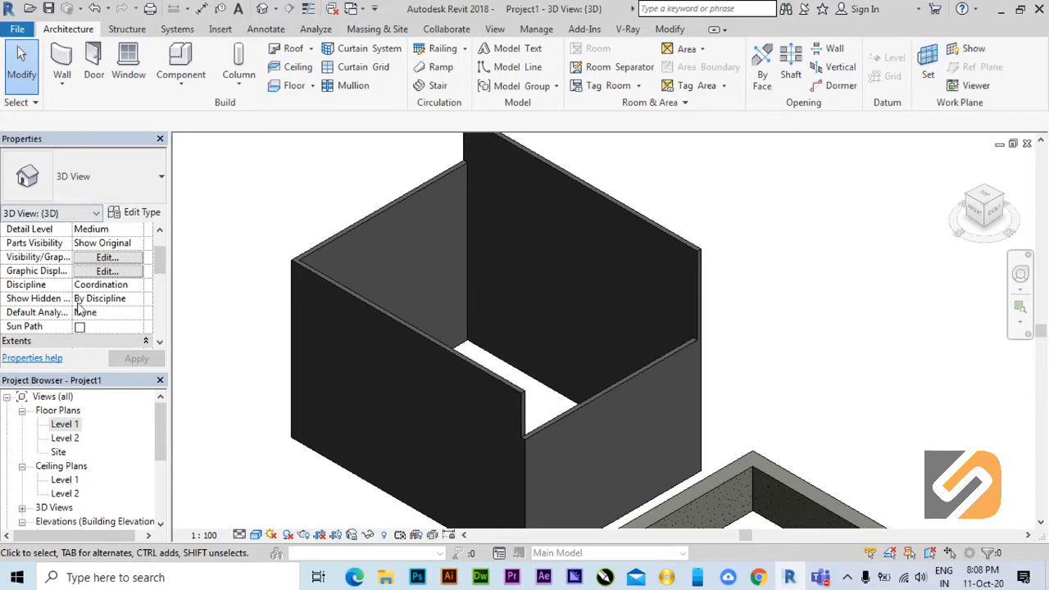
left_click(340, 249)
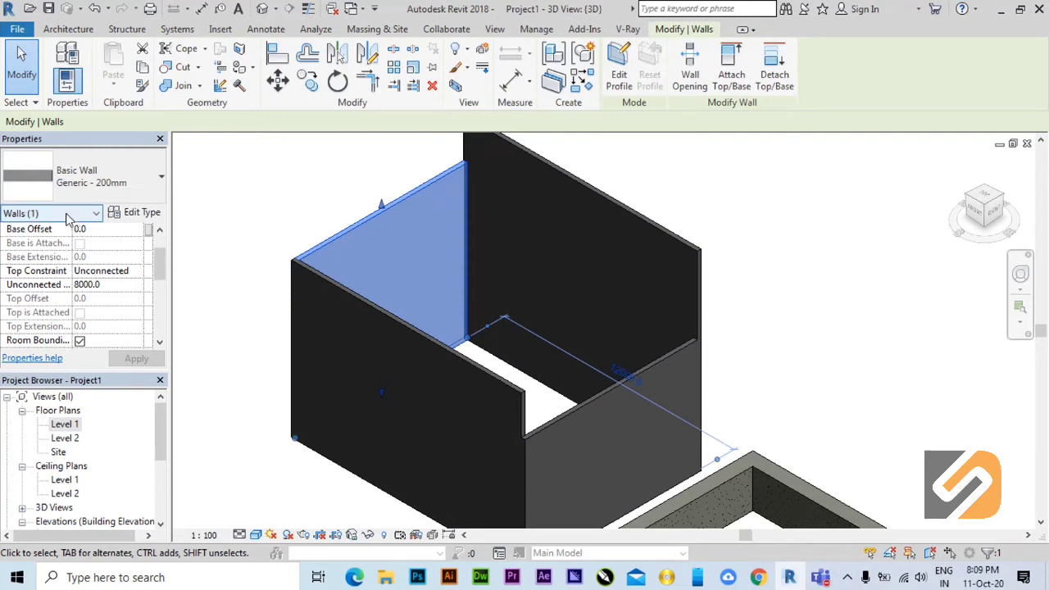
left_click(241, 194)
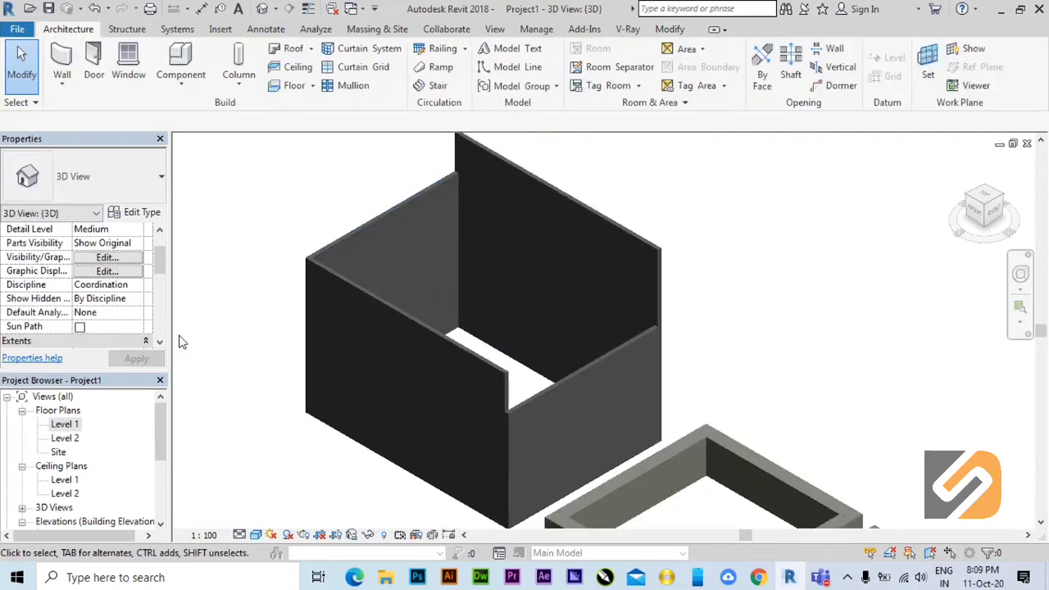
Open the Level 1 floor plan and select all three rooms' walls together with the elevation markers.
left_click(54, 425)
double_click(78, 425)
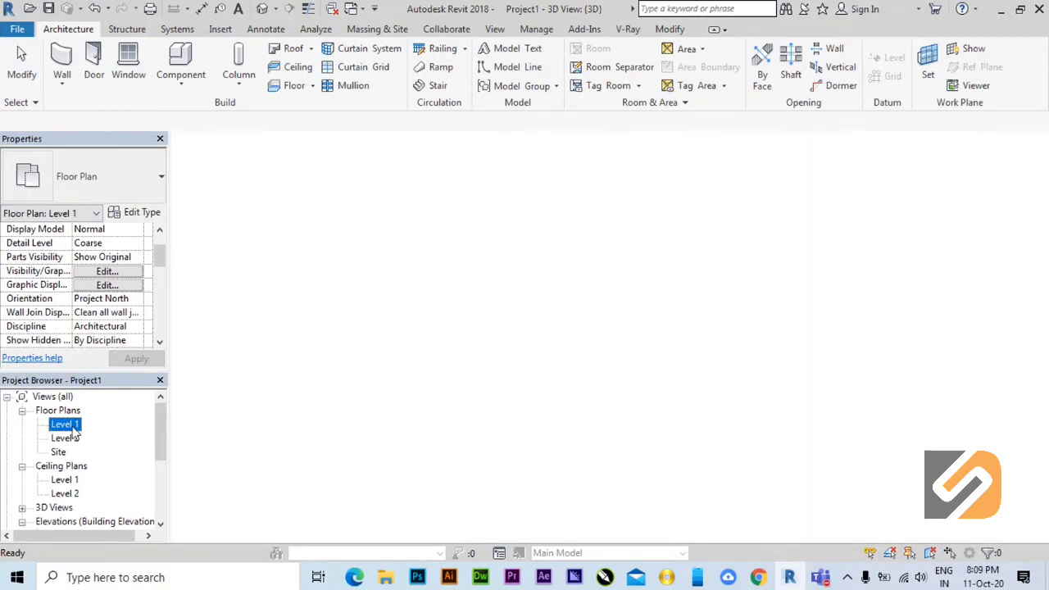
scroll(393, 424, "down", 4)
scroll(583, 300, "down", 2)
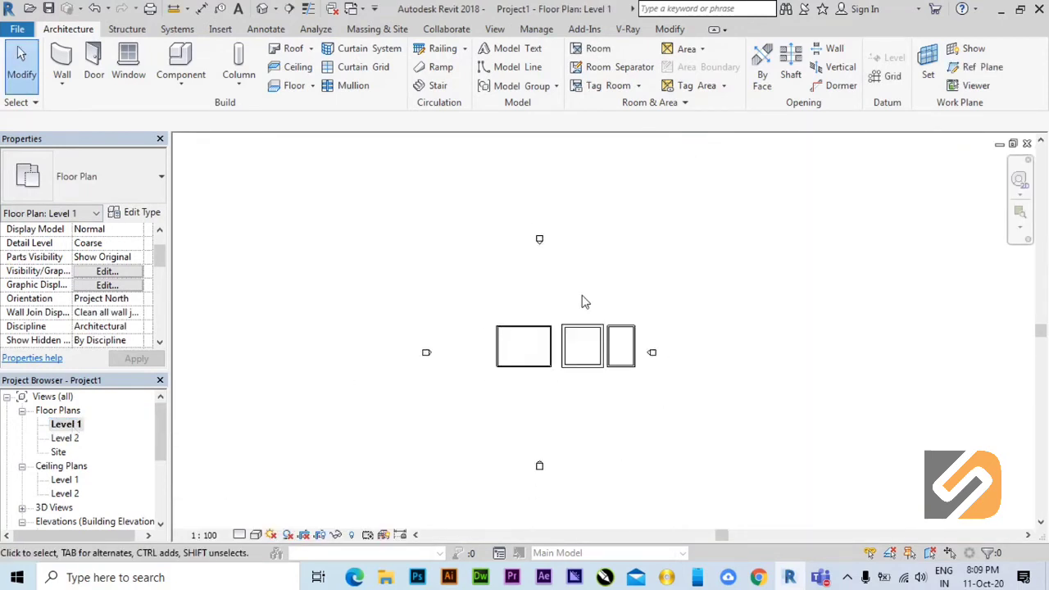
scroll(573, 501, "up", 1)
left_click_drag(726, 488, 291, 140)
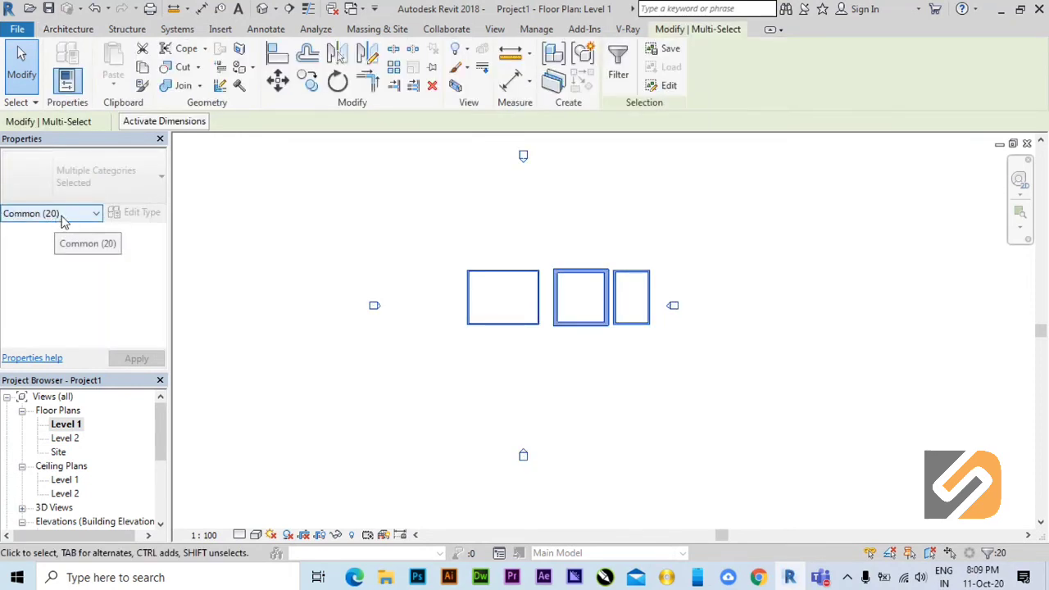
Filter the mixed selection's properties to Walls and to Views, and clear the selection.
left_click(69, 215)
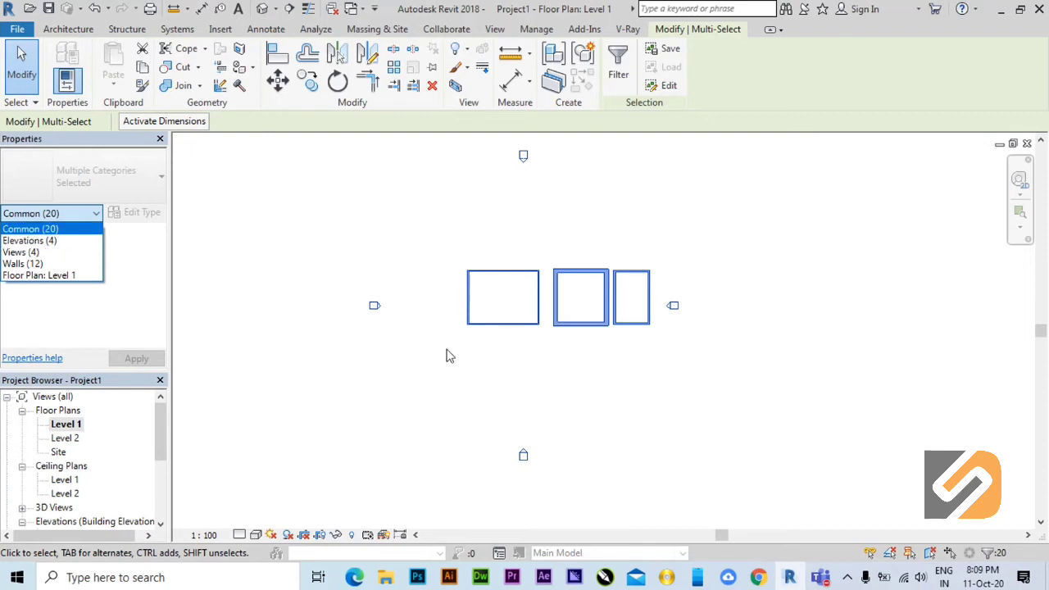
left_click(30, 264)
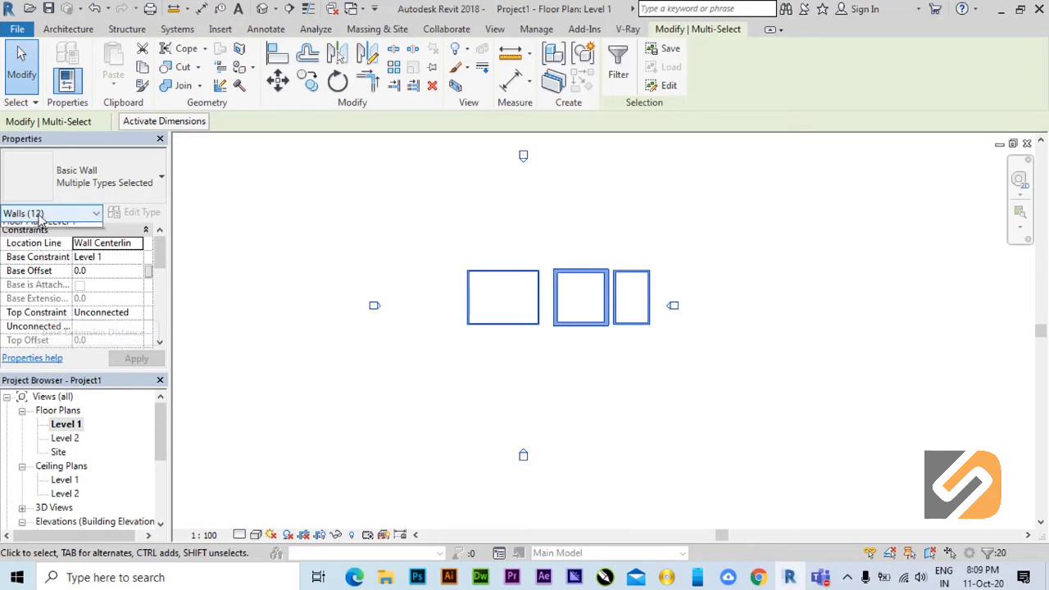
left_click(41, 215)
left_click(32, 253)
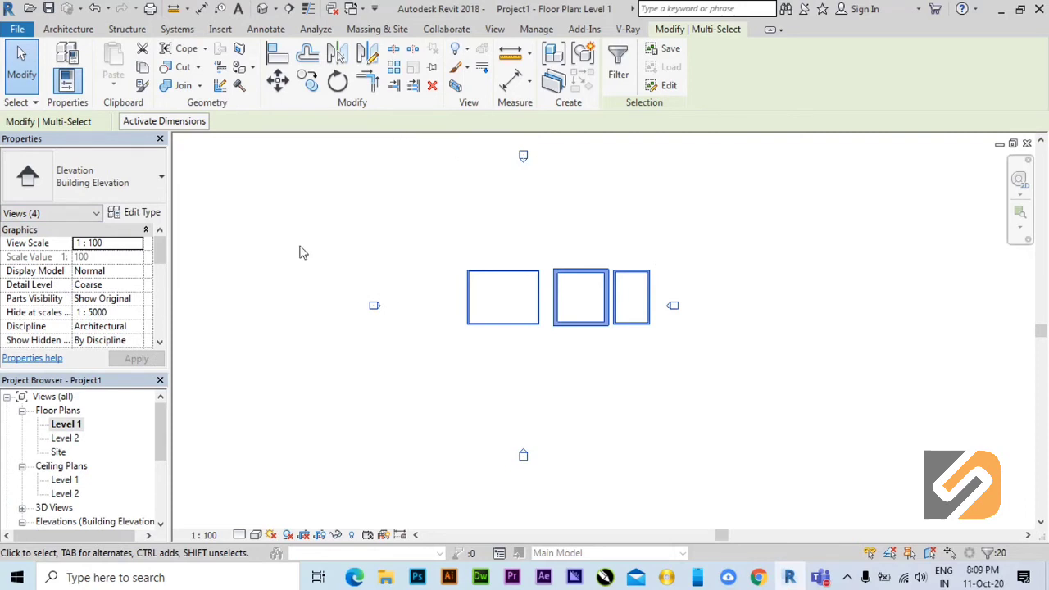
left_click(51, 213)
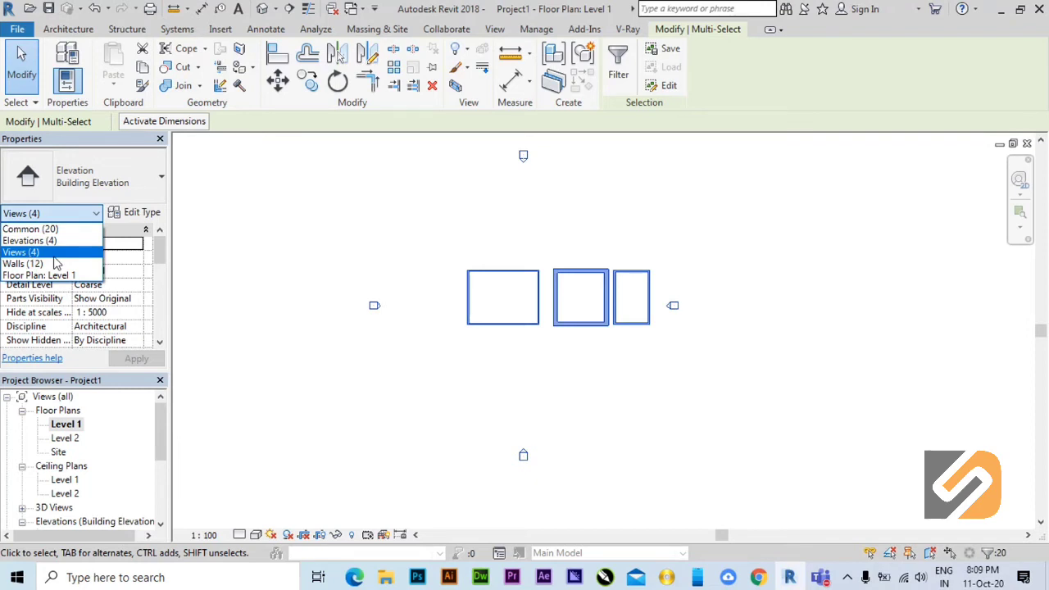
left_click(555, 207)
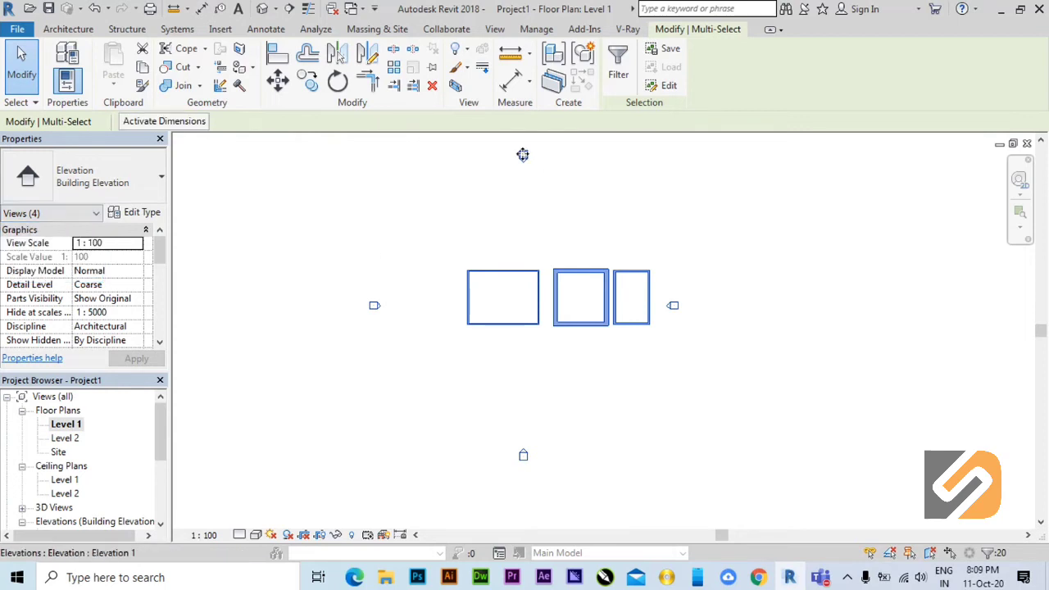
left_click(632, 410)
Open the East elevation and examine the walls' heights relative to Level 1 and Level 2.
scroll(461, 285, "up", 1)
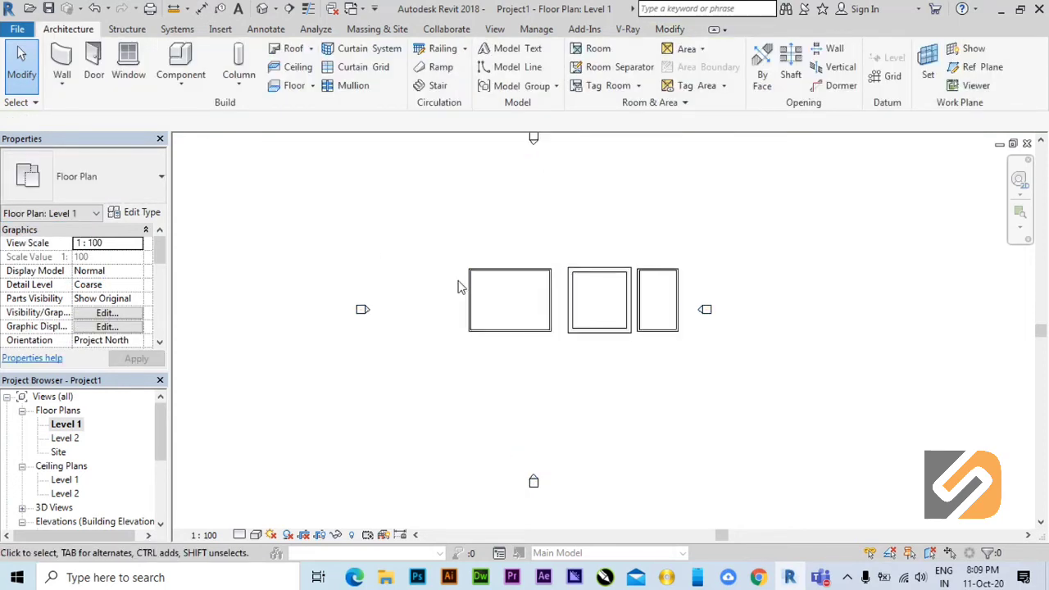
middle_click_drag(479, 315, 495, 339)
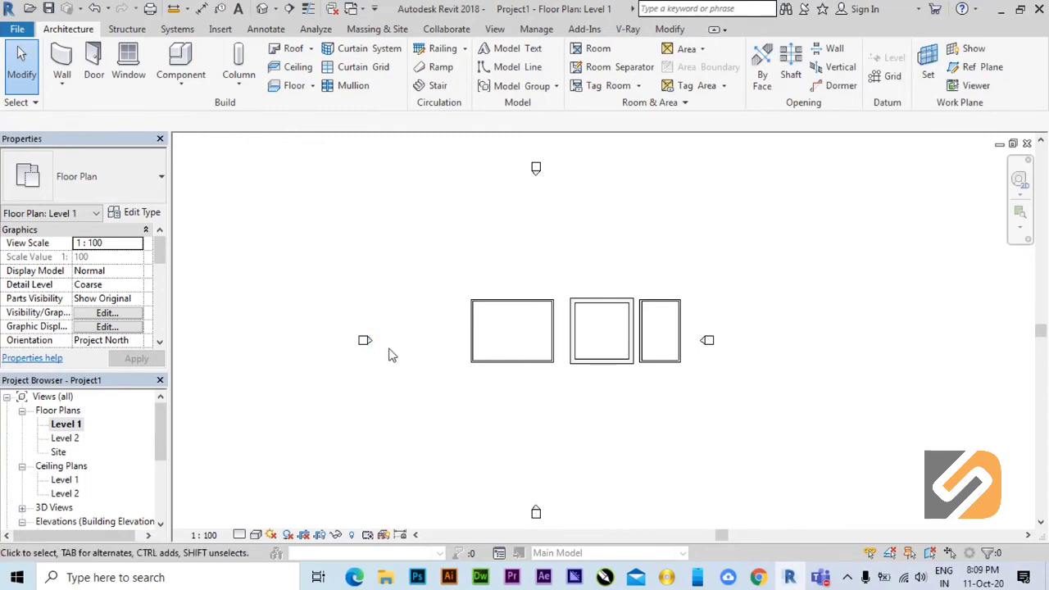
left_click_drag(162, 435, 152, 470)
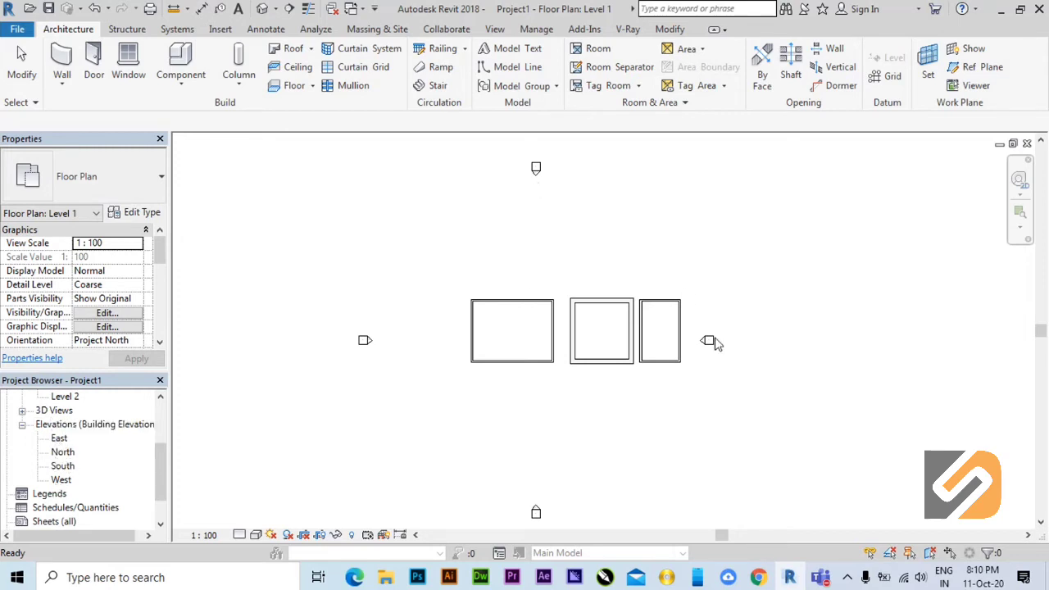
double_click(59, 439)
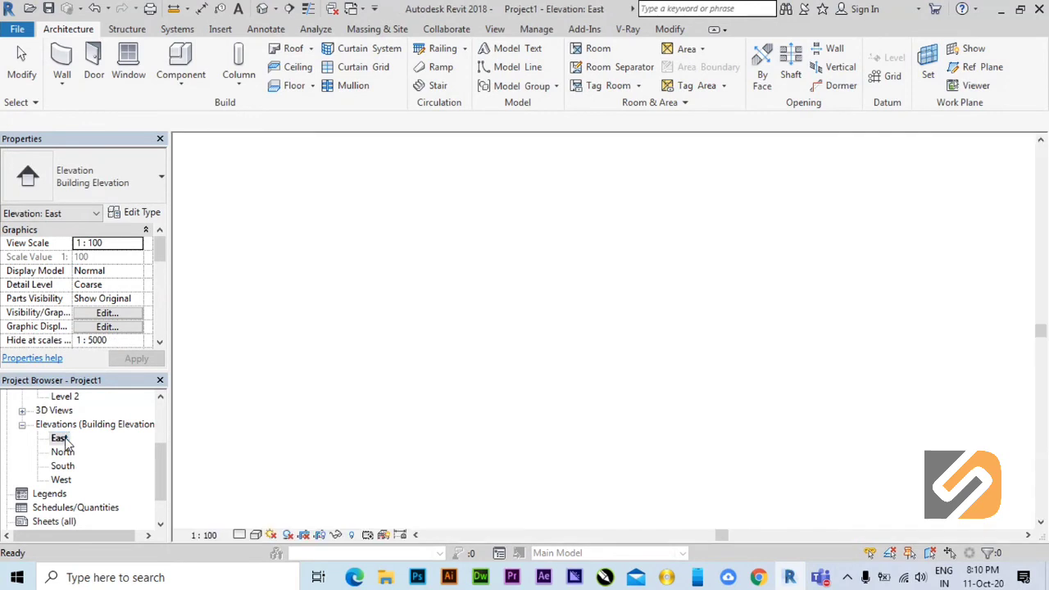
mouse_move(814, 434)
middle_mouse_down()
mouse_move(786, 430)
mouse_move(778, 416)
middle_mouse_up()
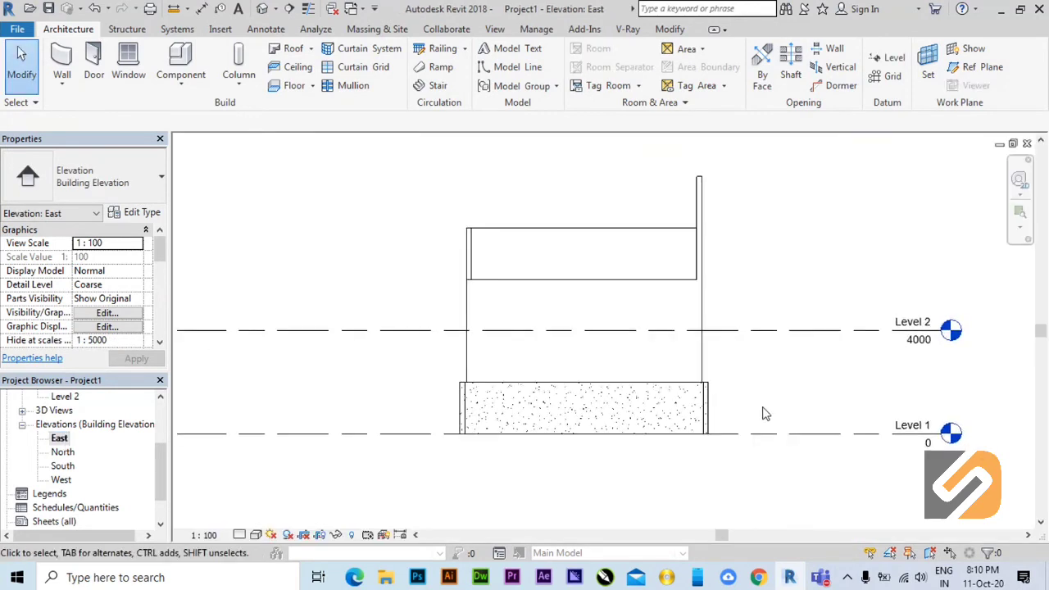
scroll(738, 393, "up", 2)
middle_click_drag(655, 340, 679, 382)
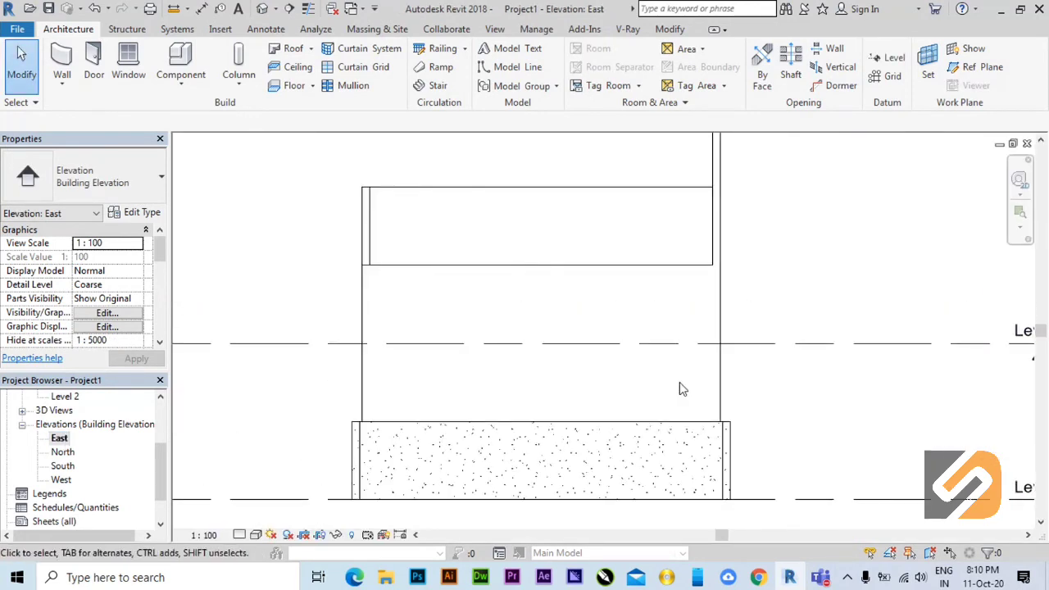
scroll(678, 385, "down", 1)
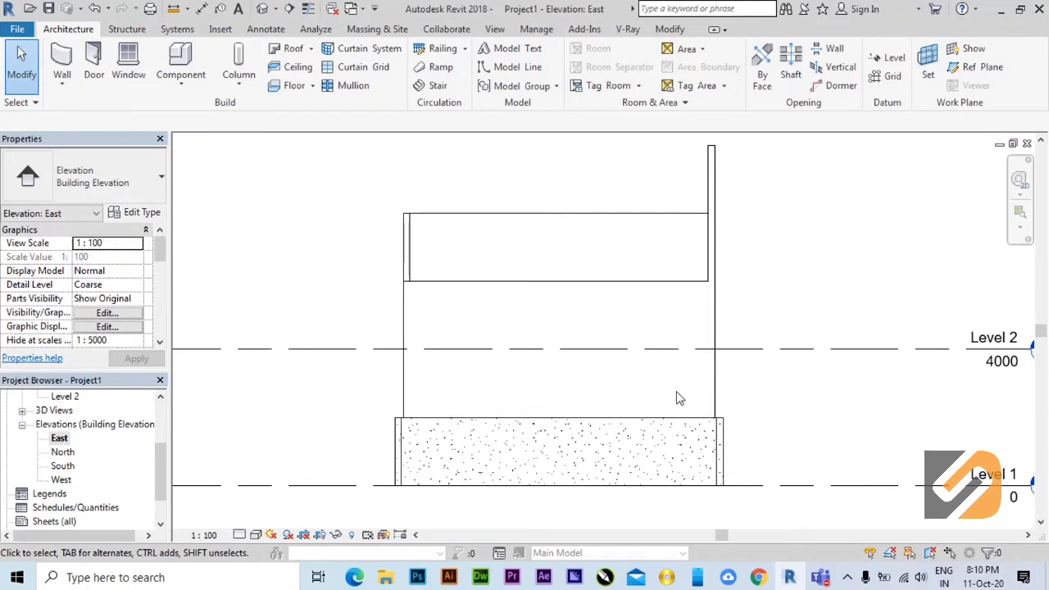
scroll(679, 403, "up", 1)
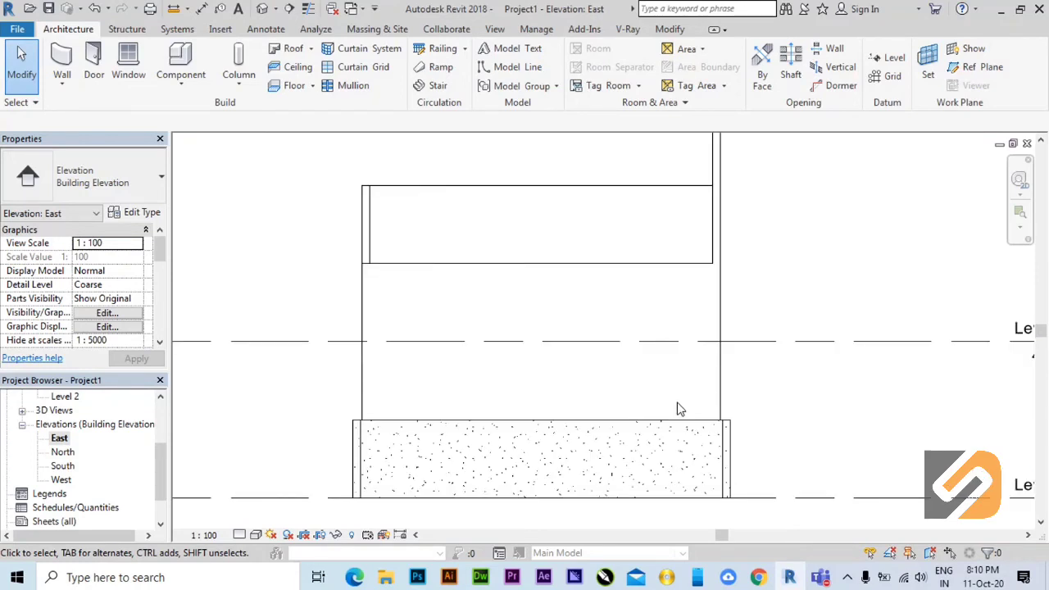
View the walls in the North, South and West elevations and look through the project's view list.
double_click(64, 453)
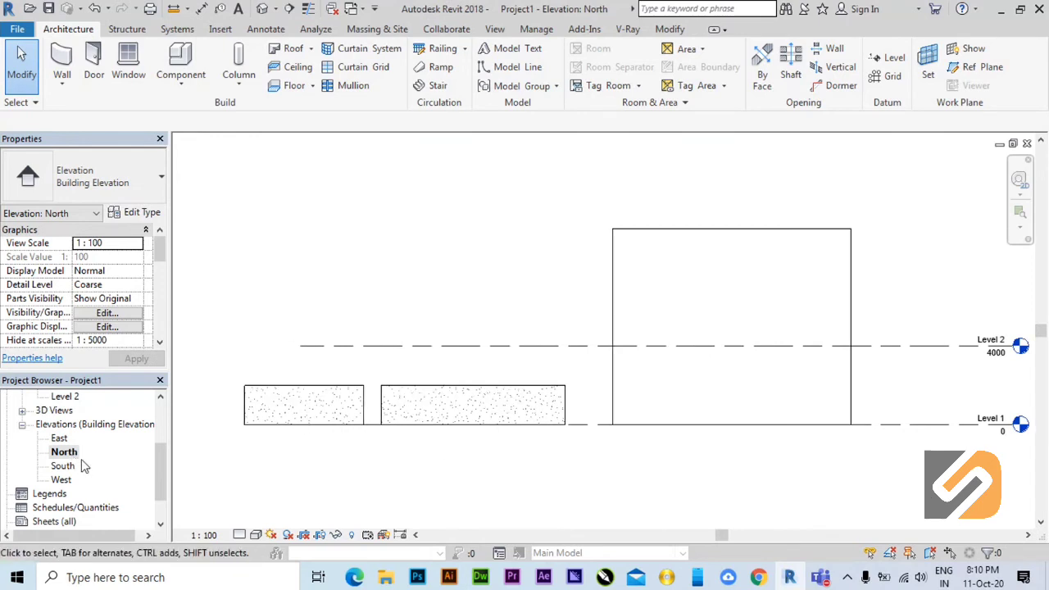
double_click(64, 466)
double_click(63, 480)
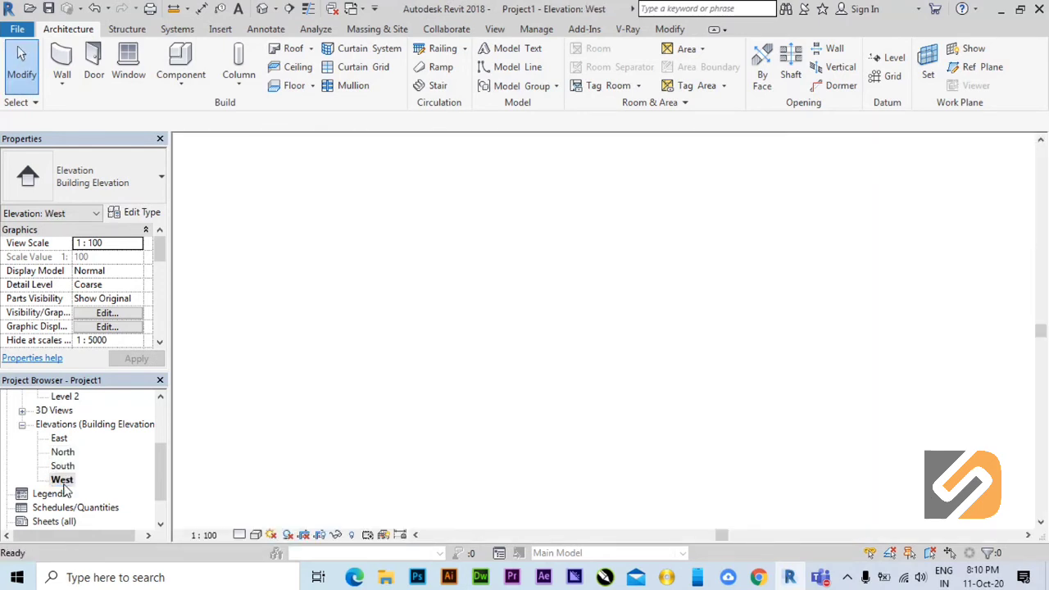
scroll(670, 427, "up", 2)
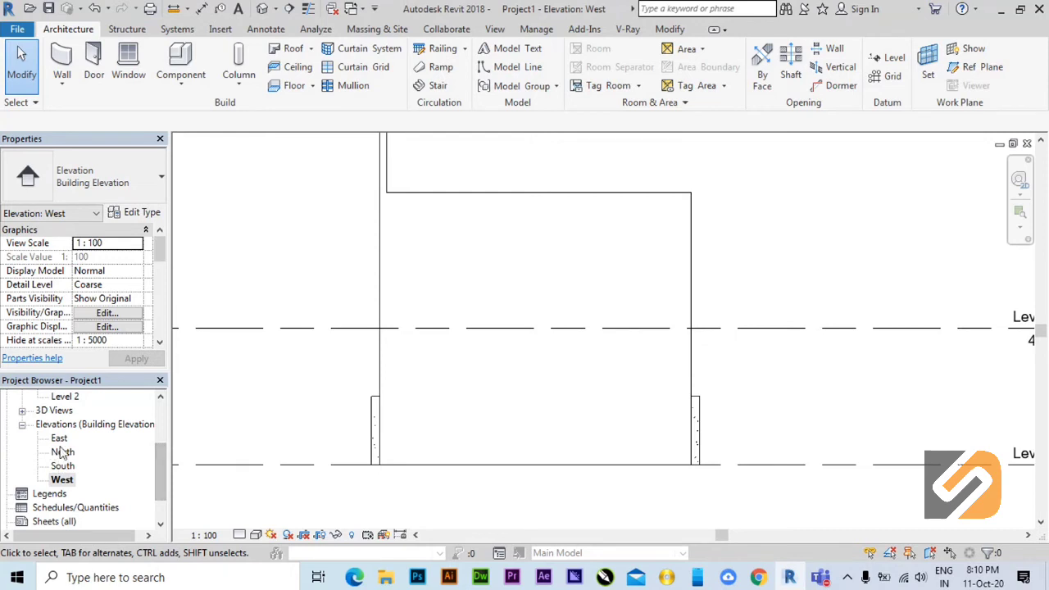
scroll(59, 428, "up", 3)
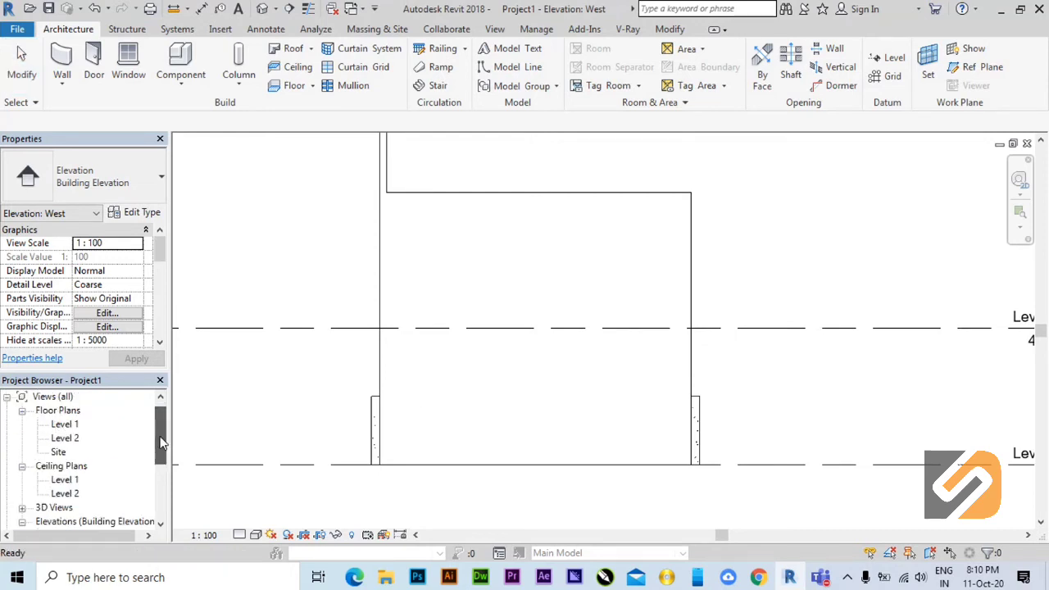
left_click_drag(161, 442, 145, 484)
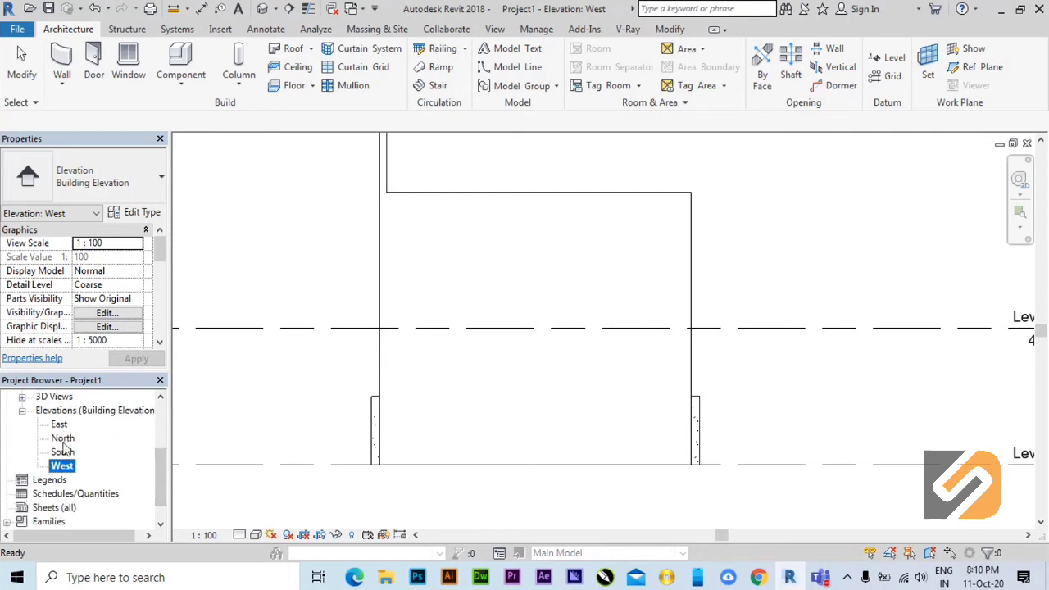
scroll(69, 455, "up", 1)
scroll(74, 465, "down", 1)
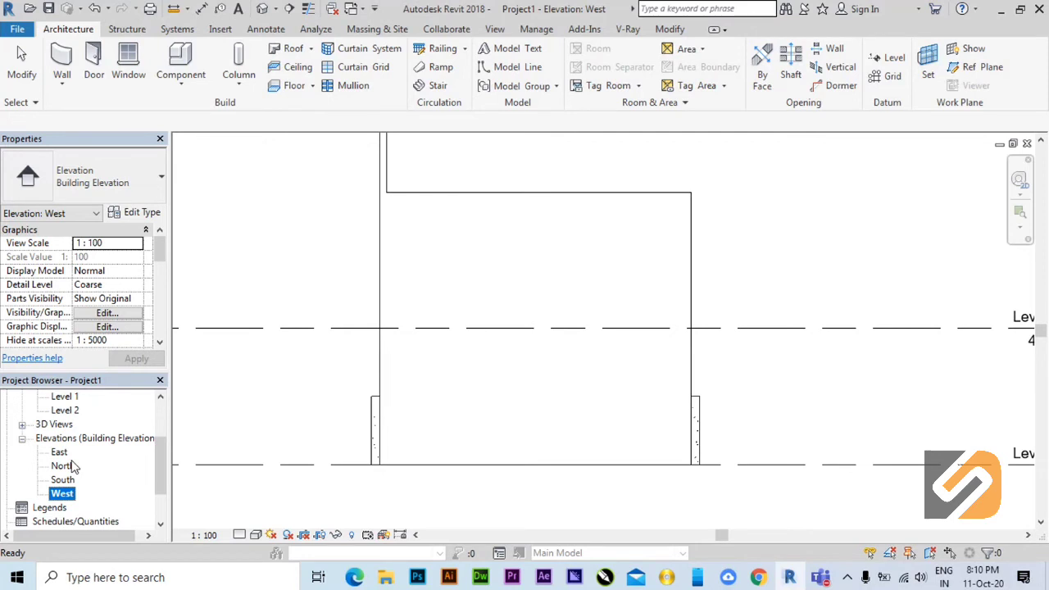
scroll(591, 381, "down", 1)
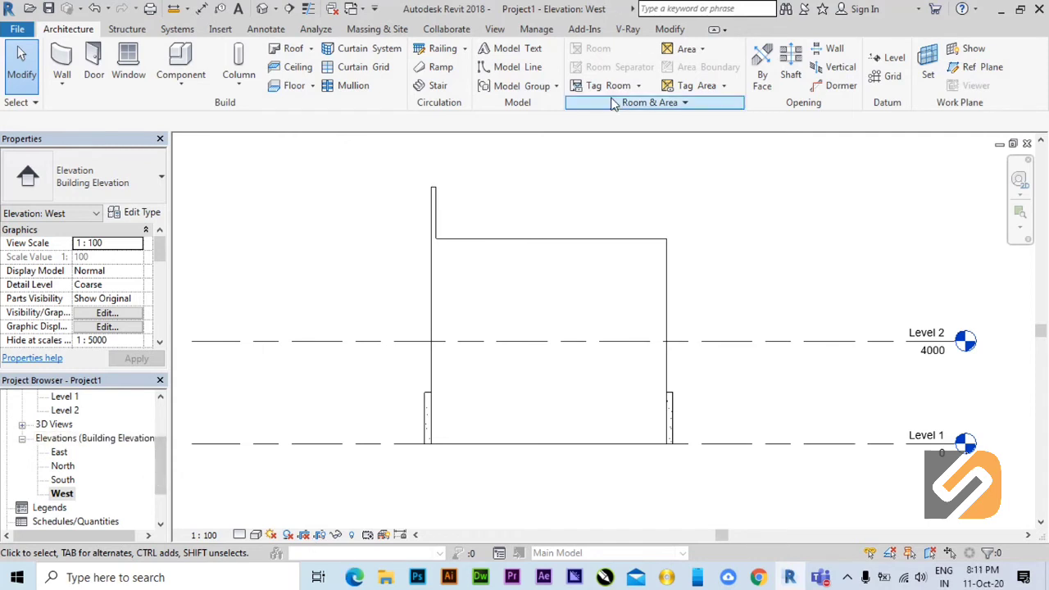
Close the hidden view windows and reopen the Level 1 floor plan, framed on the two thicker-walled rooms.
left_click(332, 10)
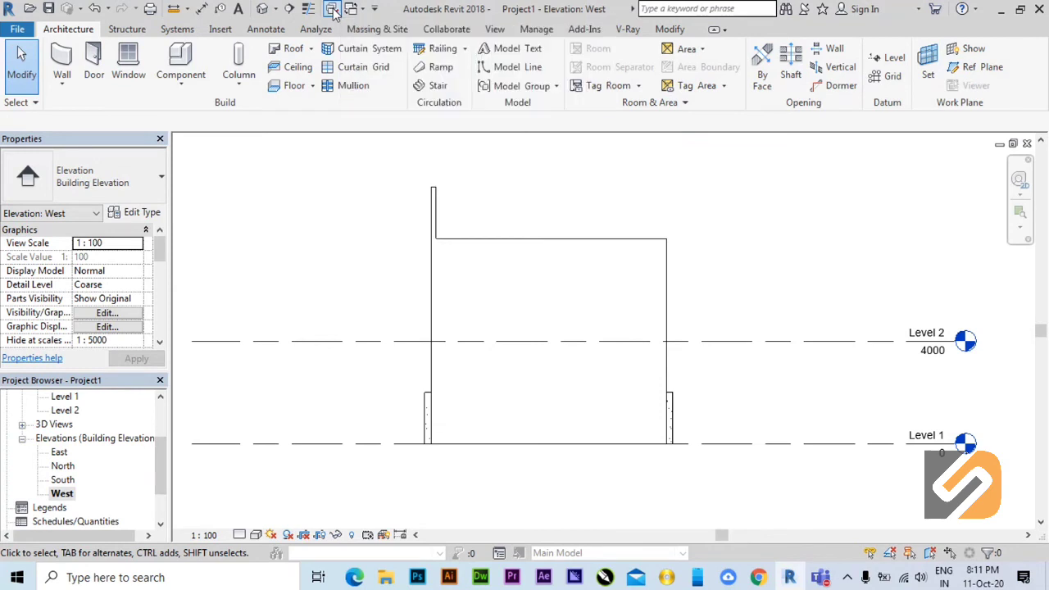
scroll(156, 442, "up", 3)
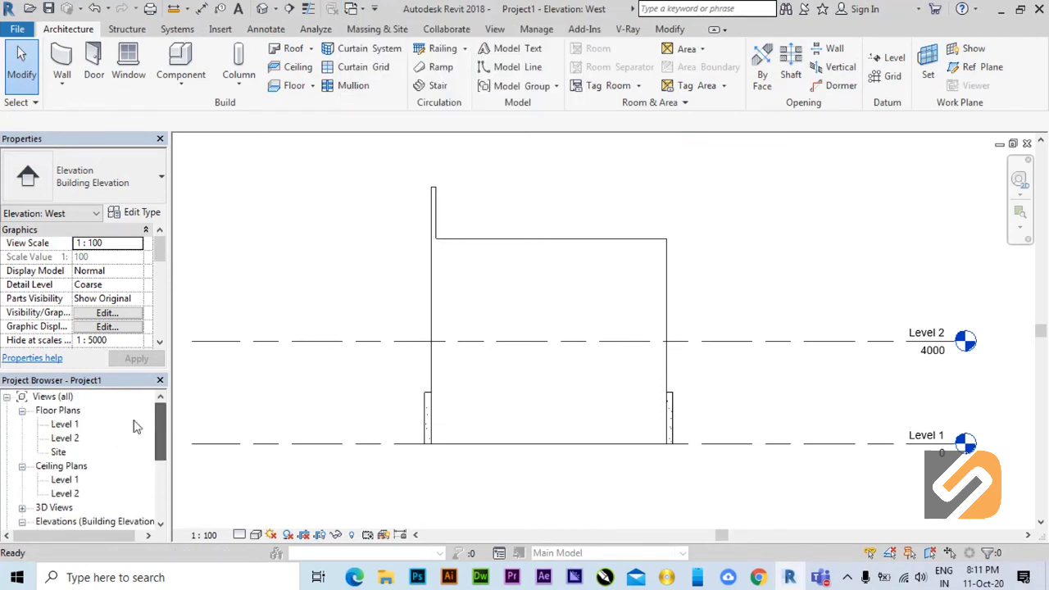
double_click(64, 425)
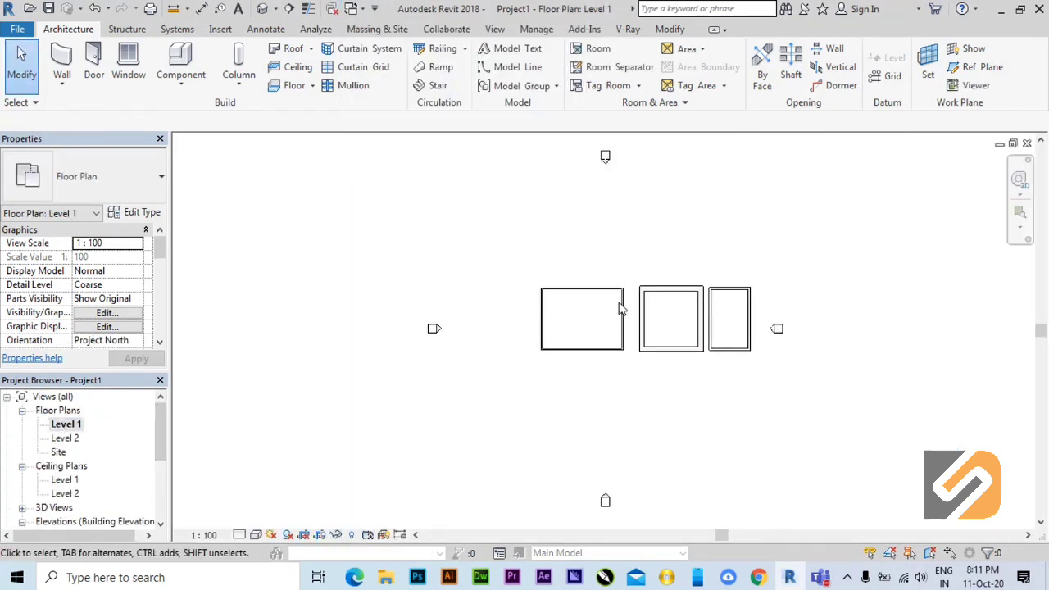
scroll(655, 308, "up", 5)
middle_click_drag(768, 345, 674, 368)
scroll(674, 367, "up", 1)
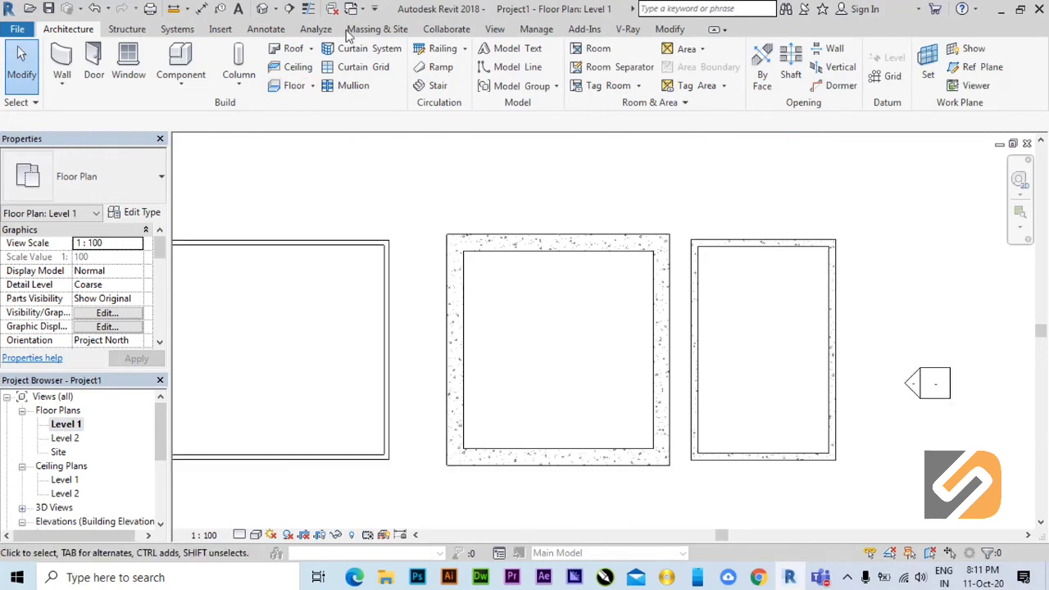
Create a vertical building section cutting through the middle thick-walled room in the Level 1 floor plan, looking toward the narrow room.
left_click(495, 30)
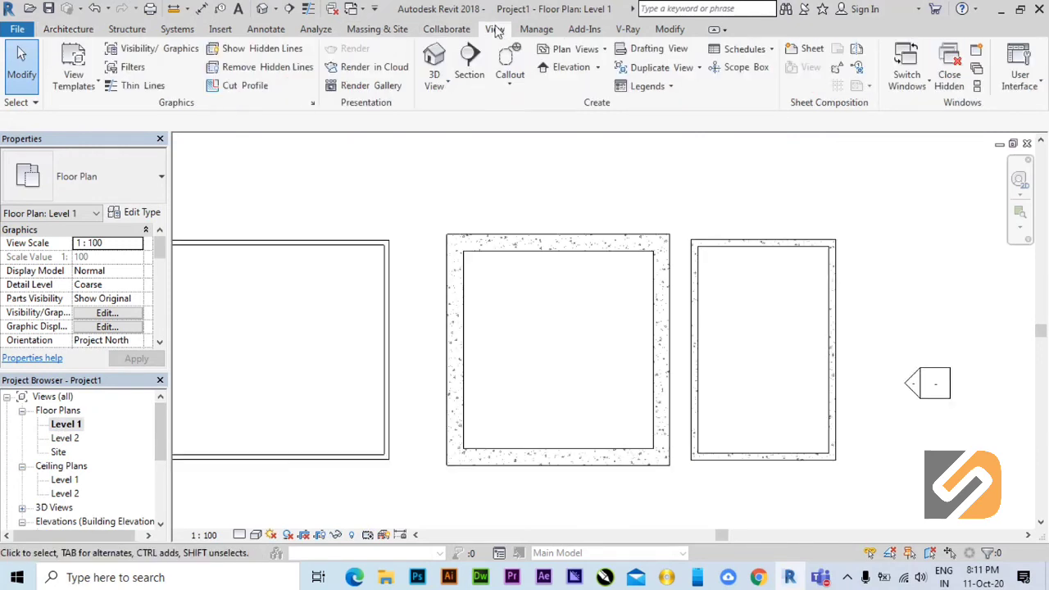
left_click(468, 65)
left_click(548, 189)
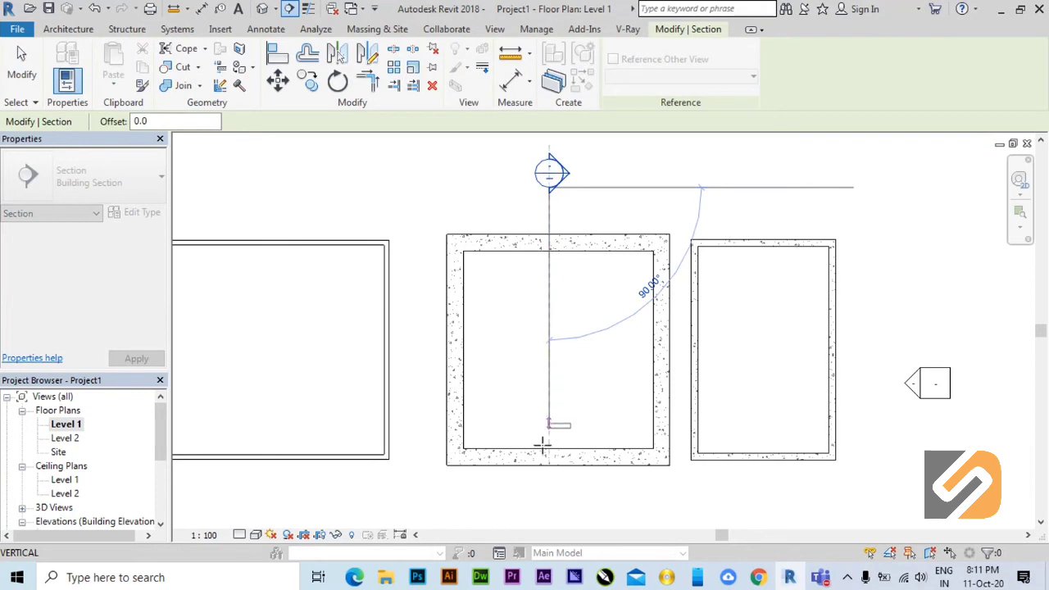
left_click(547, 495)
key("Escape")
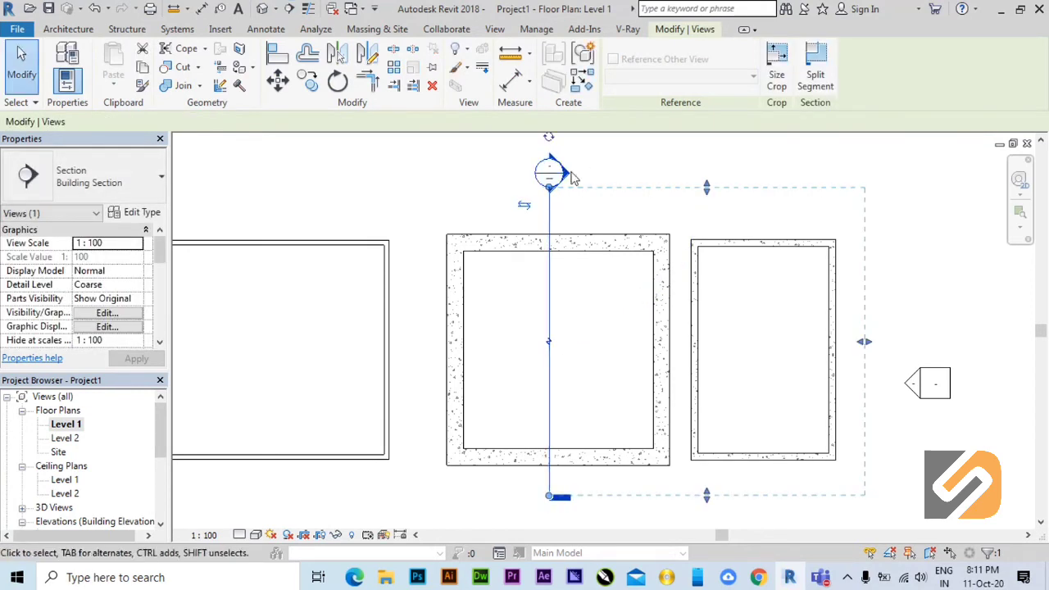
left_click(618, 151)
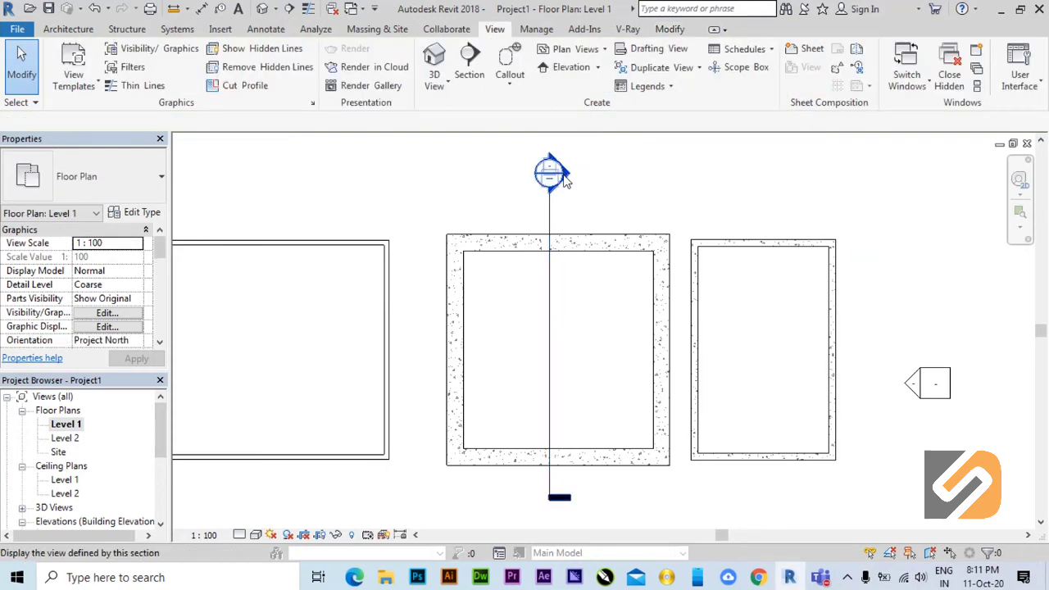
Open the new section's view from its marker and examine the cut walls and the wall behind them.
double_click(564, 178)
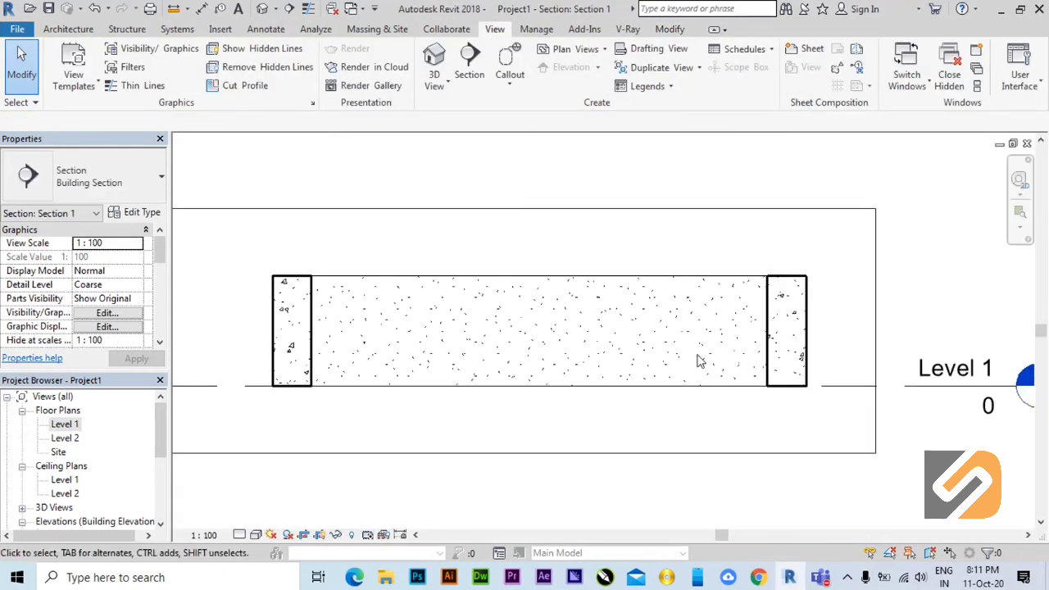
scroll(776, 354, "up", 3)
scroll(794, 364, "down", 2)
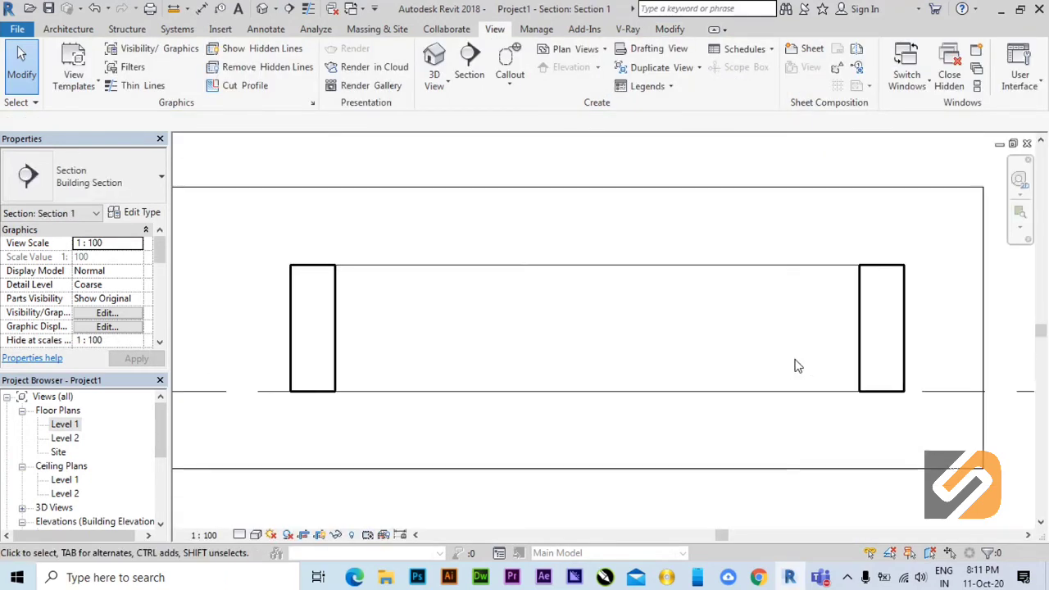
scroll(728, 350, "up", 1)
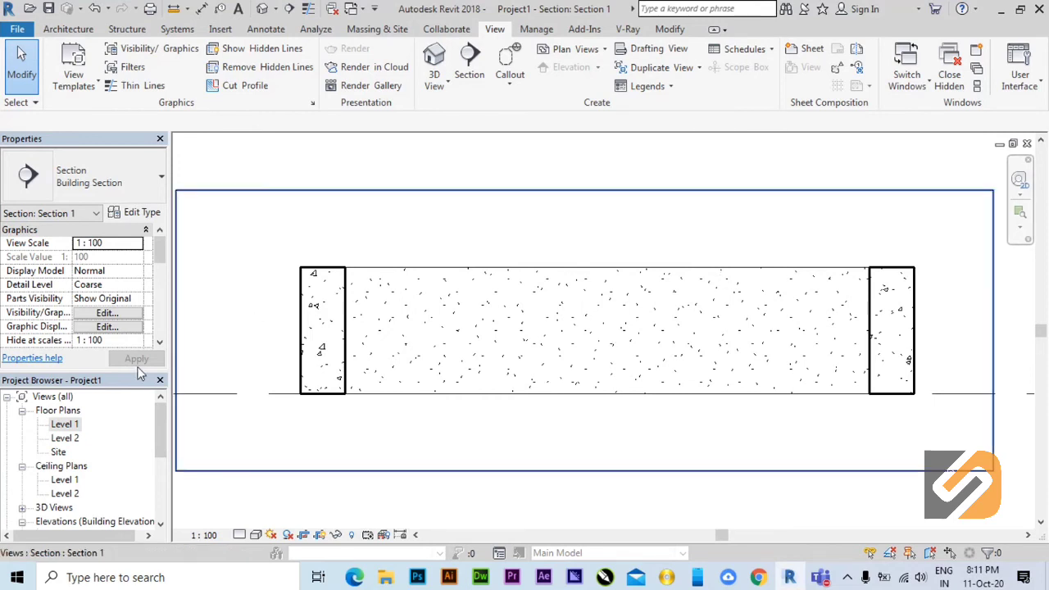
Reopen the Level 1 floor plan, expand the project's Families category and look through its contents.
double_click(65, 424)
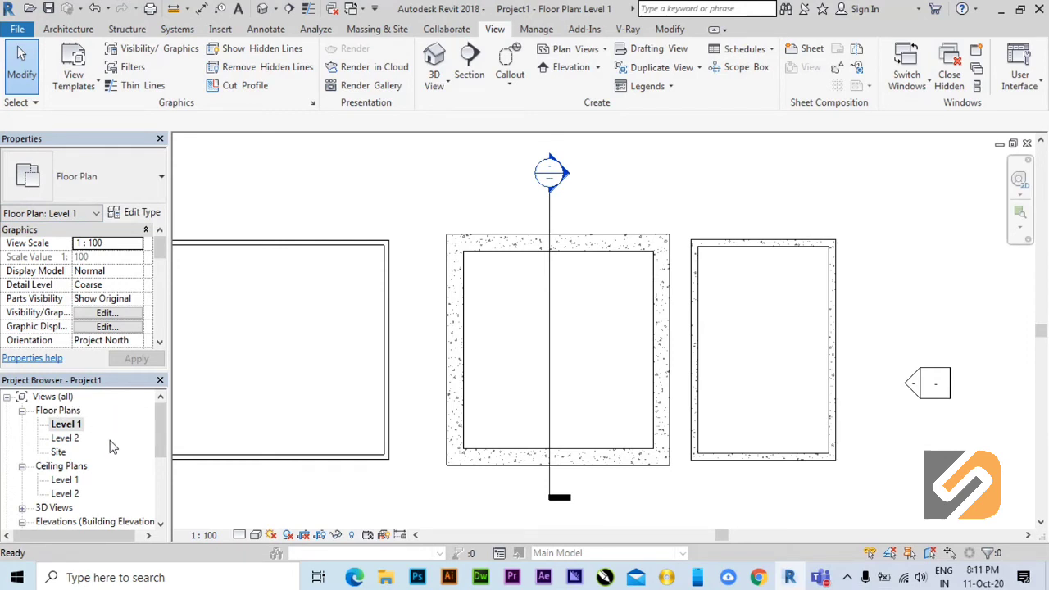
left_click(161, 426)
left_click_drag(161, 426, 162, 471)
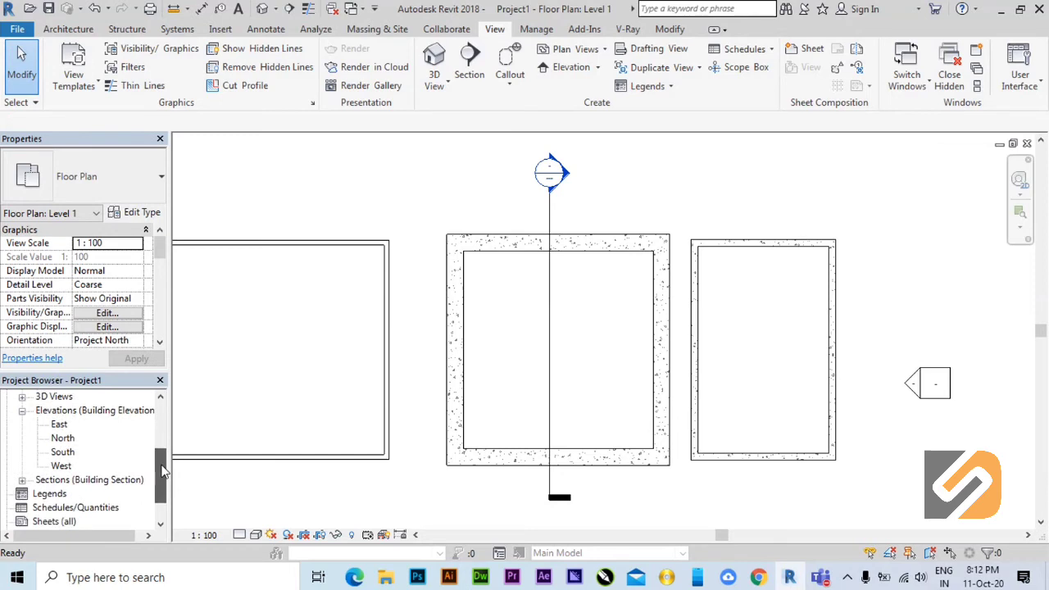
scroll(34, 504, "down", 1)
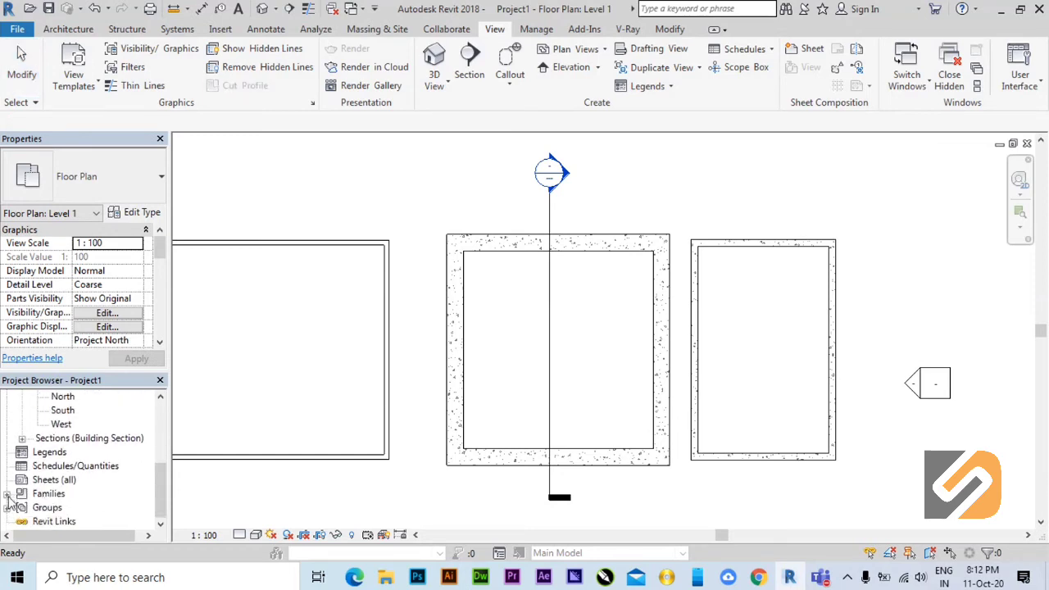
left_click(8, 495)
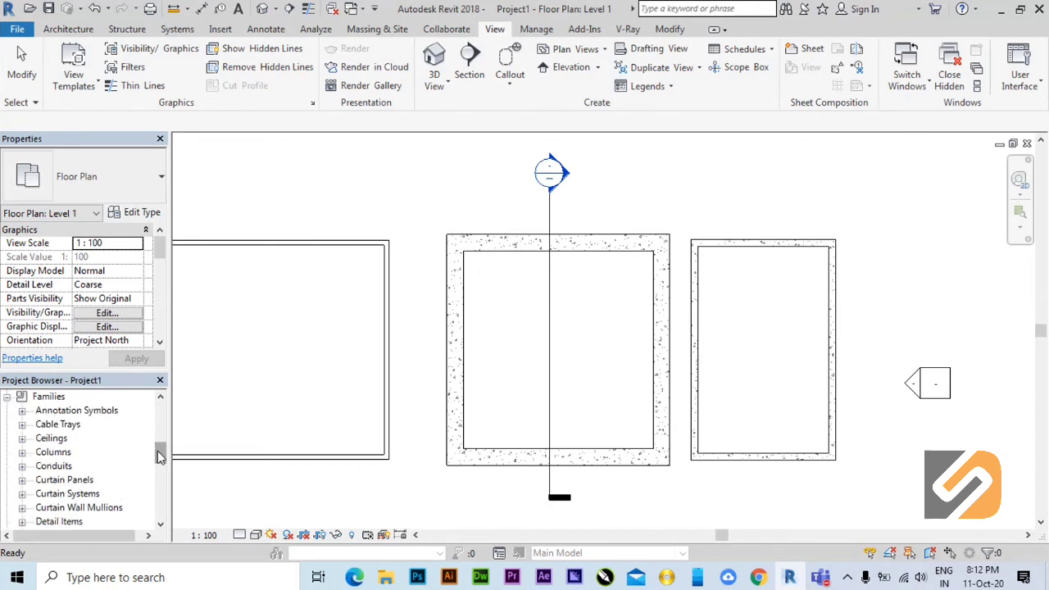
left_click_drag(159, 456, 160, 418)
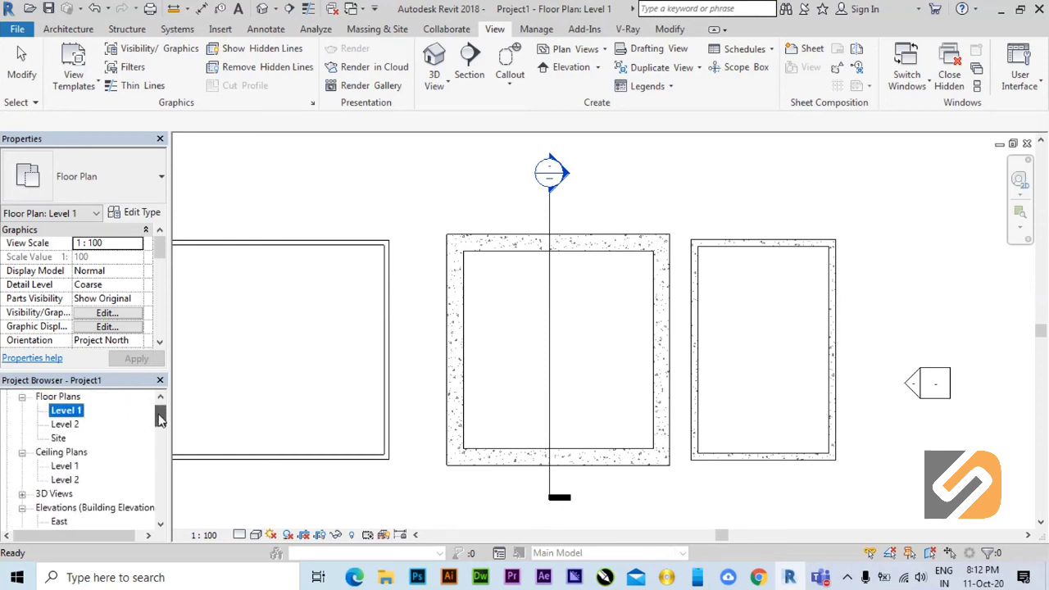
Open the Level 1 ceiling plan and examine the large thin-walled room up close.
double_click(64, 465)
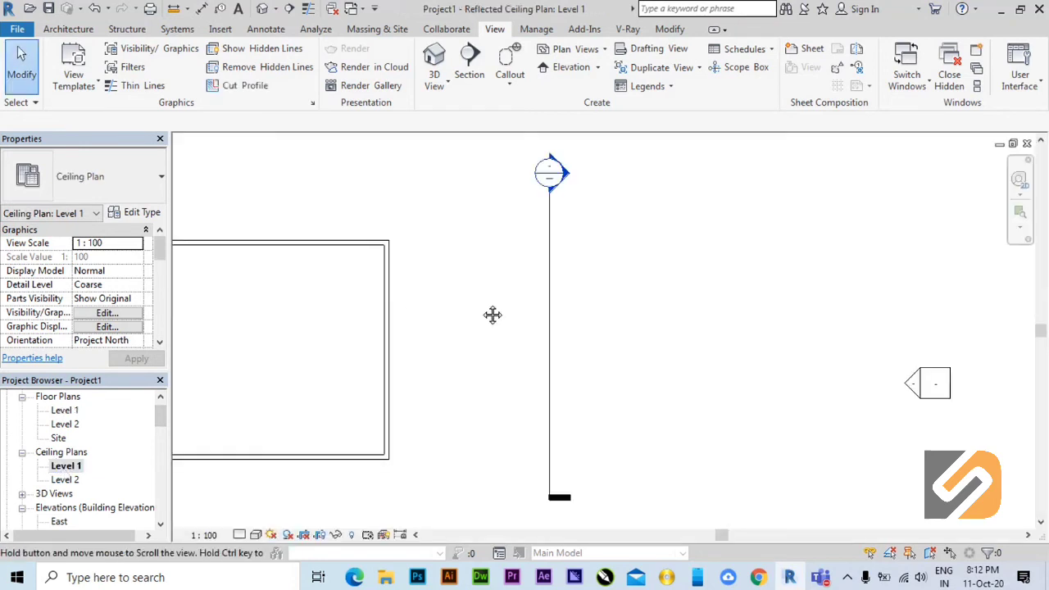
middle_click_drag(492, 314, 648, 303)
scroll(365, 425, "up", 1)
scroll(374, 448, "up", 1)
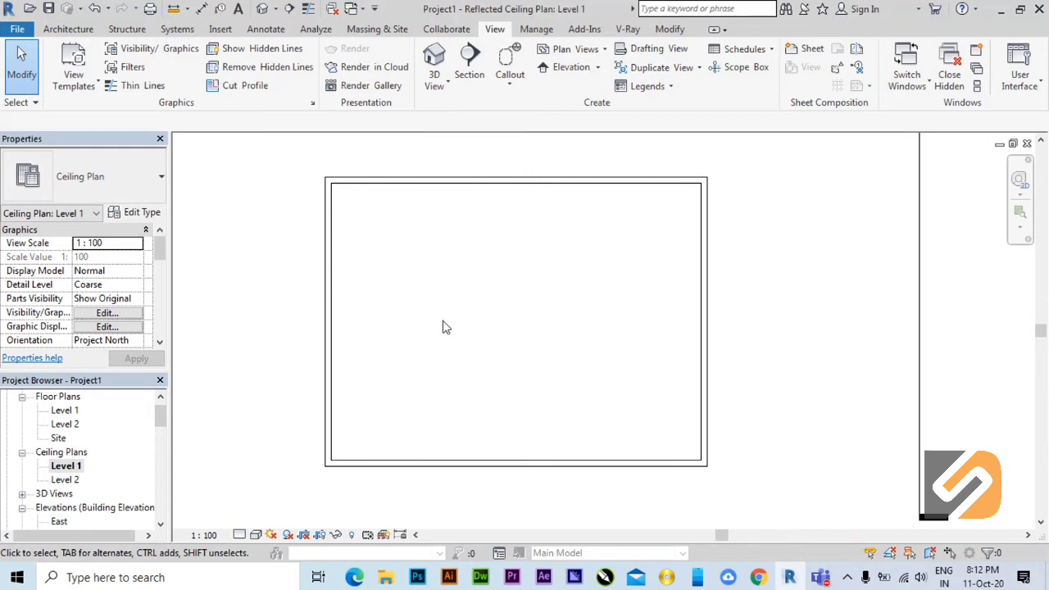
scroll(401, 293, "up", 1)
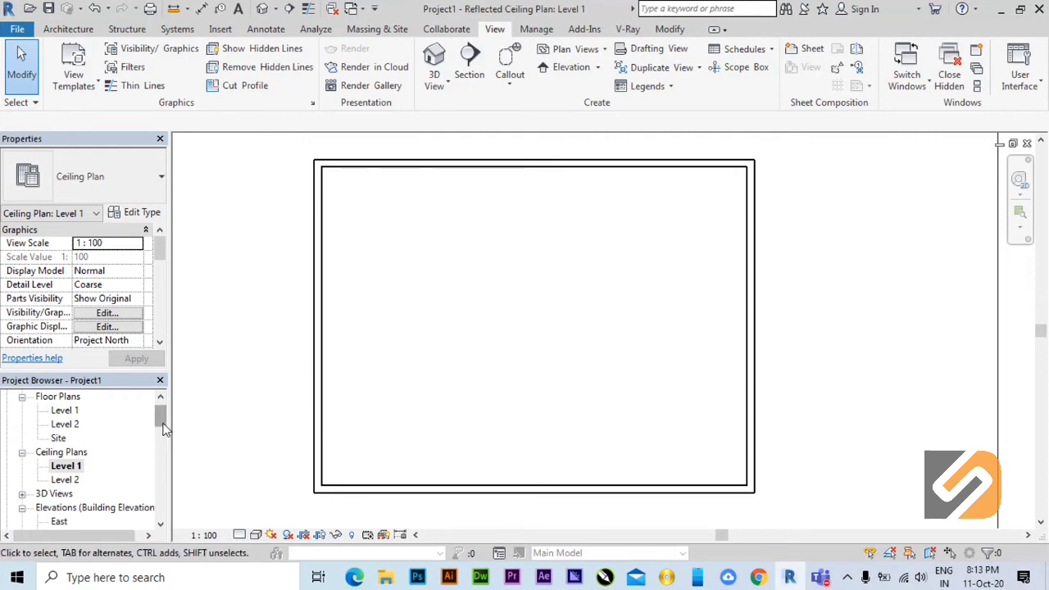
Return to the Level 1 floor plan with all three rooms framed, and list the project's 3D views and building sections.
double_click(67, 414)
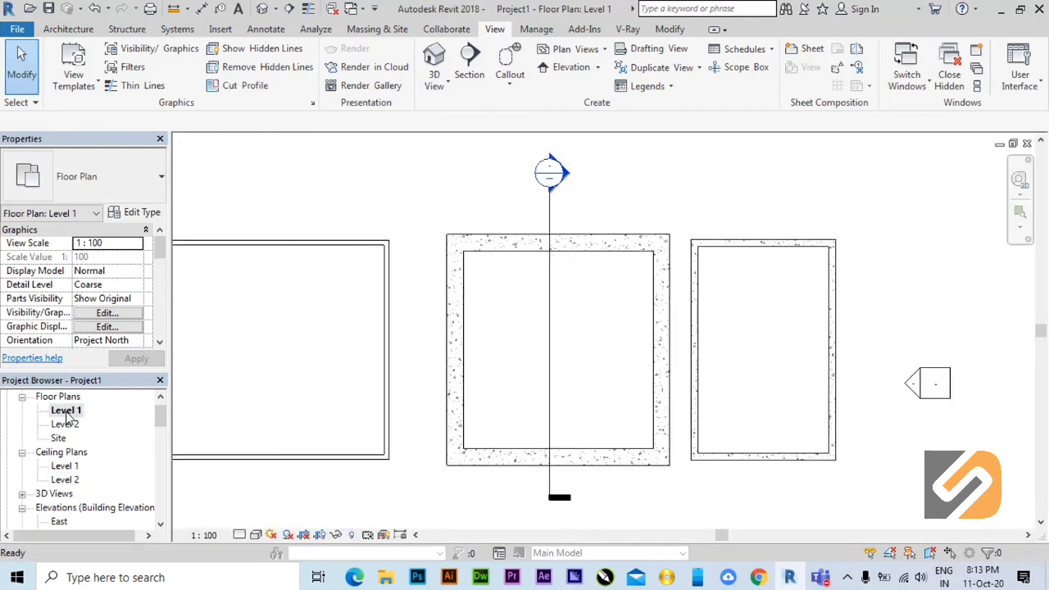
middle_click_drag(339, 398, 484, 421)
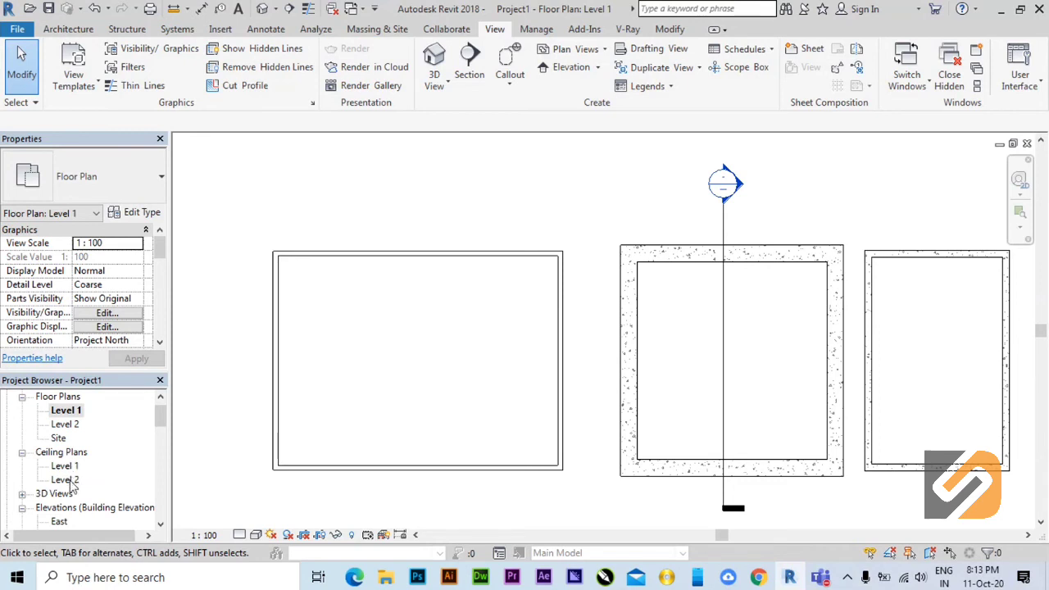
left_click(22, 495)
scroll(42, 485, "down", 1)
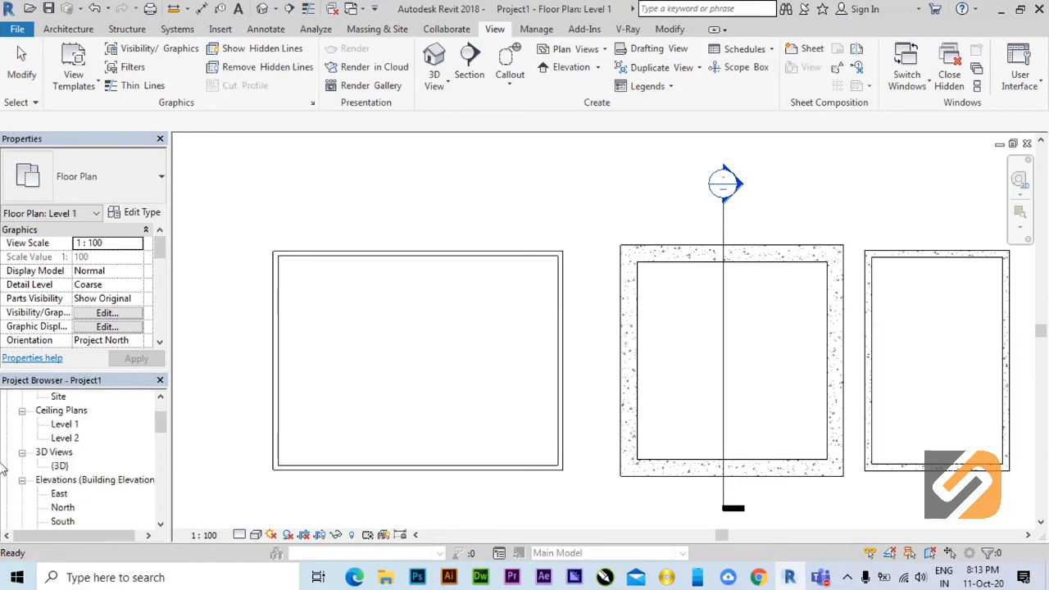
scroll(56, 464, "down", 1)
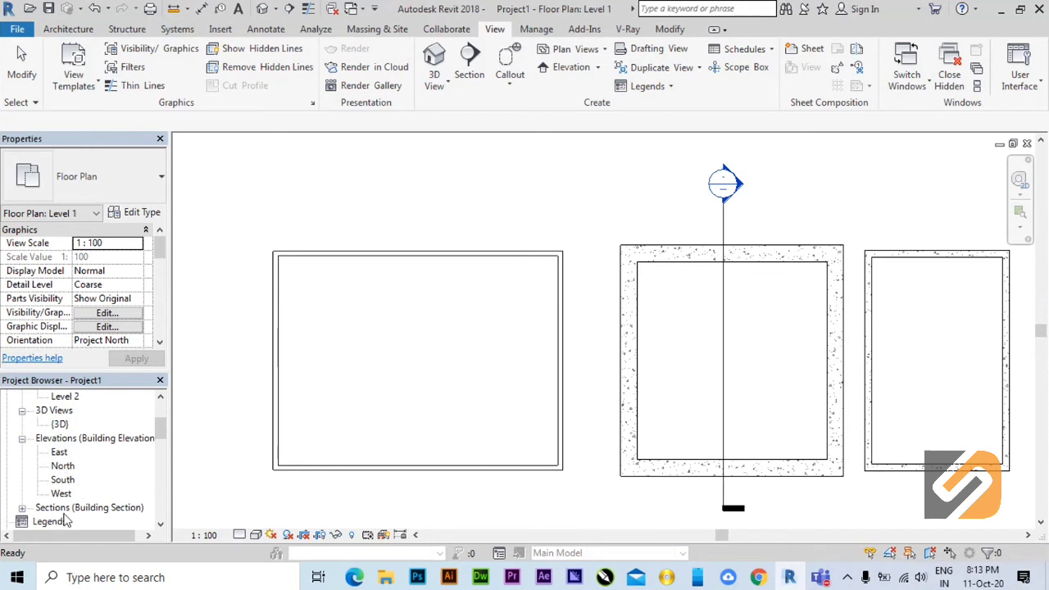
left_click(22, 507)
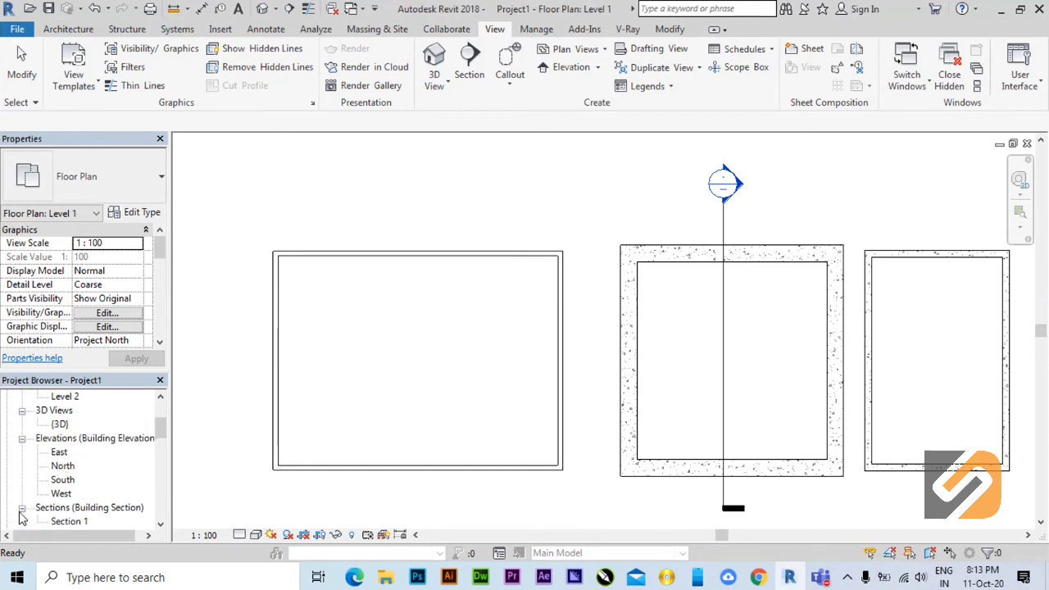
Look through the project's views, legends, schedules, sheets and families, and return to the Level 1 floor plan entry.
scroll(47, 487, "down", 1)
scroll(78, 477, "up", 3)
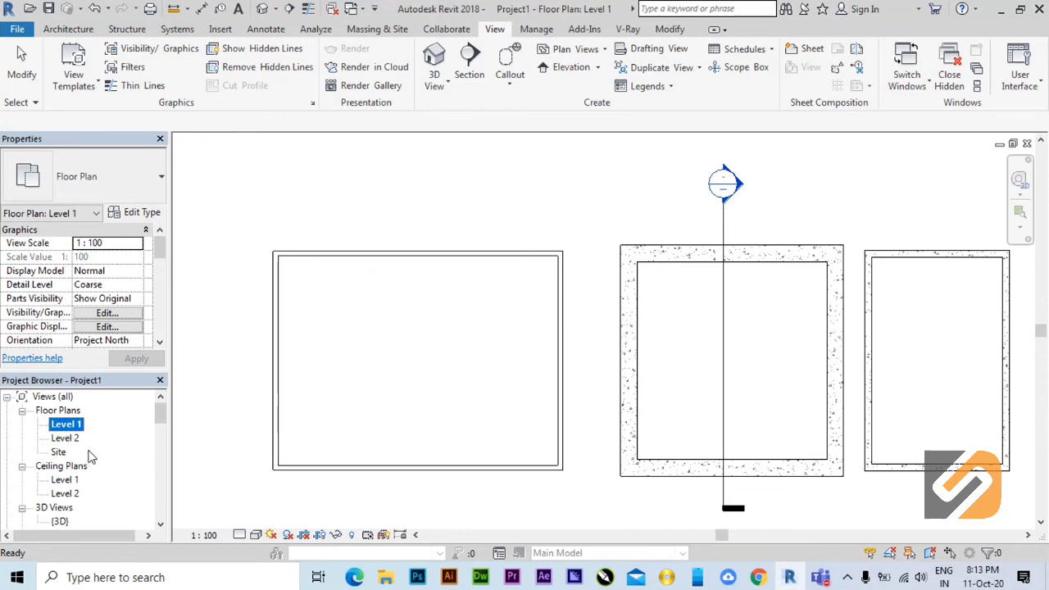
scroll(96, 461, "down", 1)
scroll(96, 461, "down", 7)
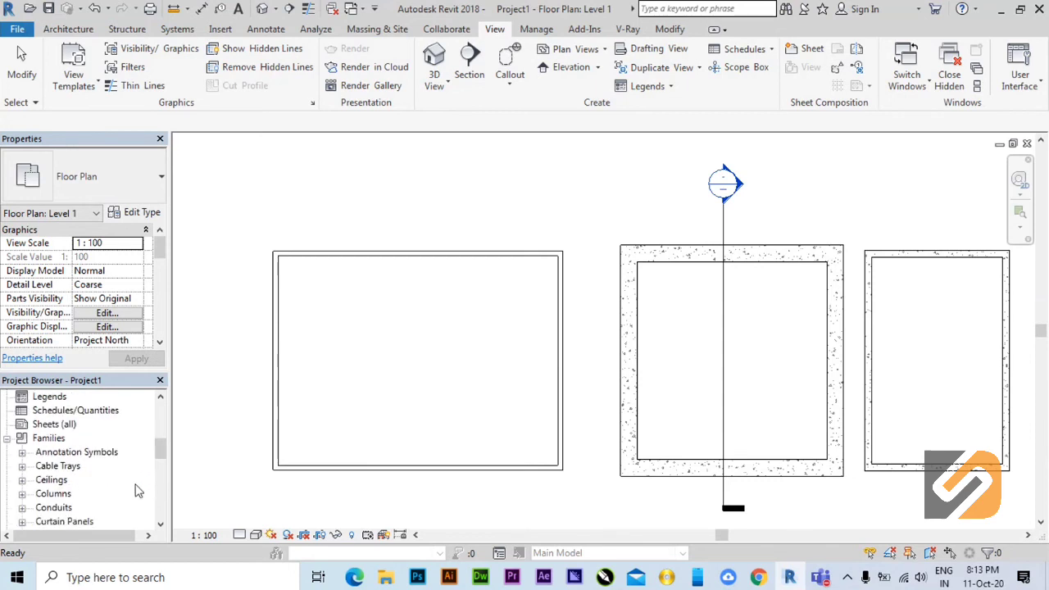
scroll(107, 475, "up", 1)
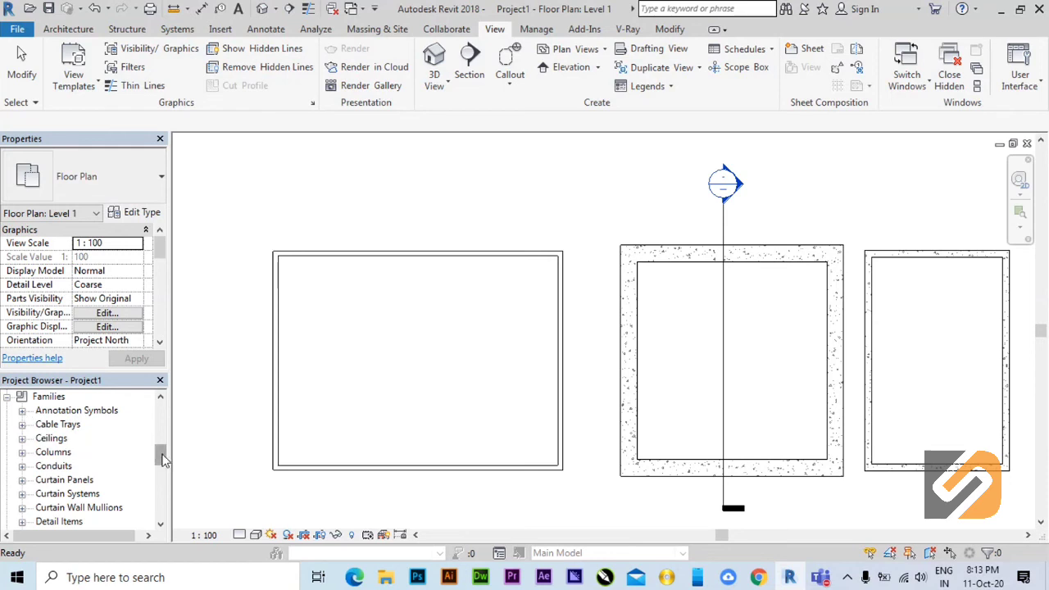
left_click_drag(161, 460, 161, 401)
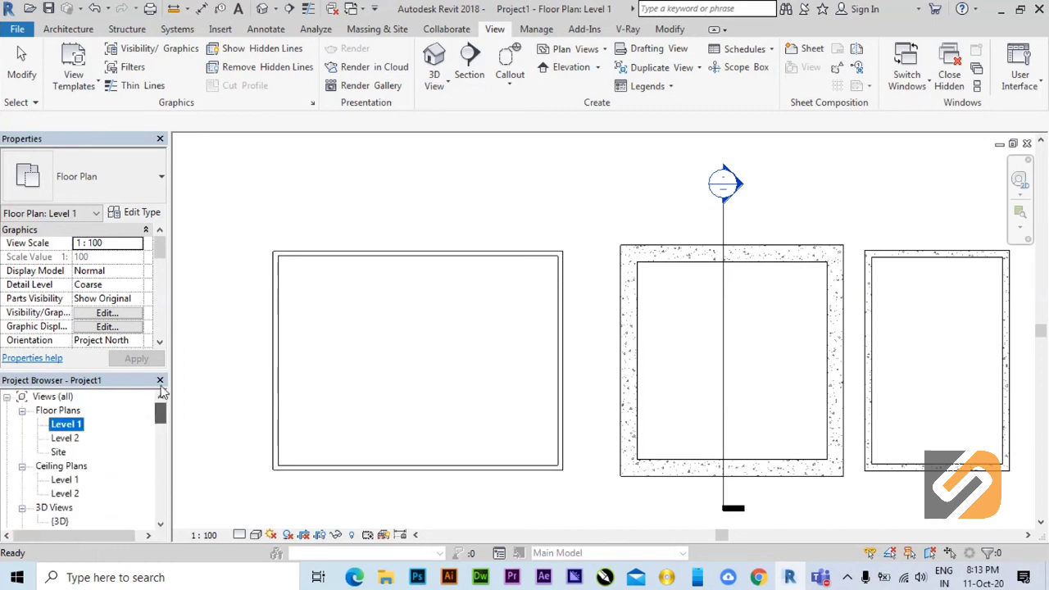
left_click(65, 423)
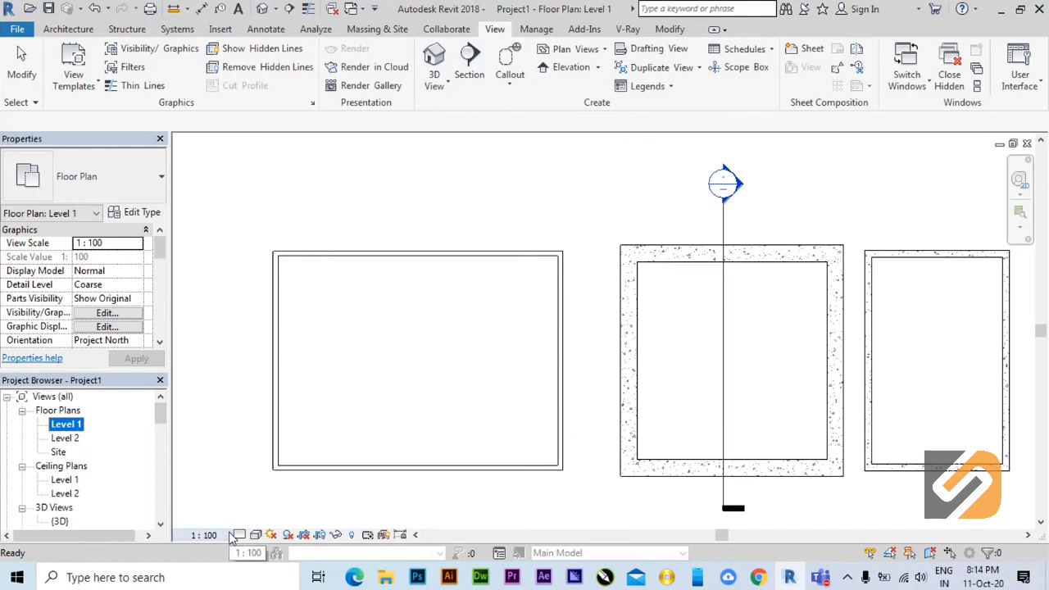
Try the view scales 1:50 and 1:1 on the Level 1 floor plan, restore 1:100 and review the available scales.
left_click(204, 535)
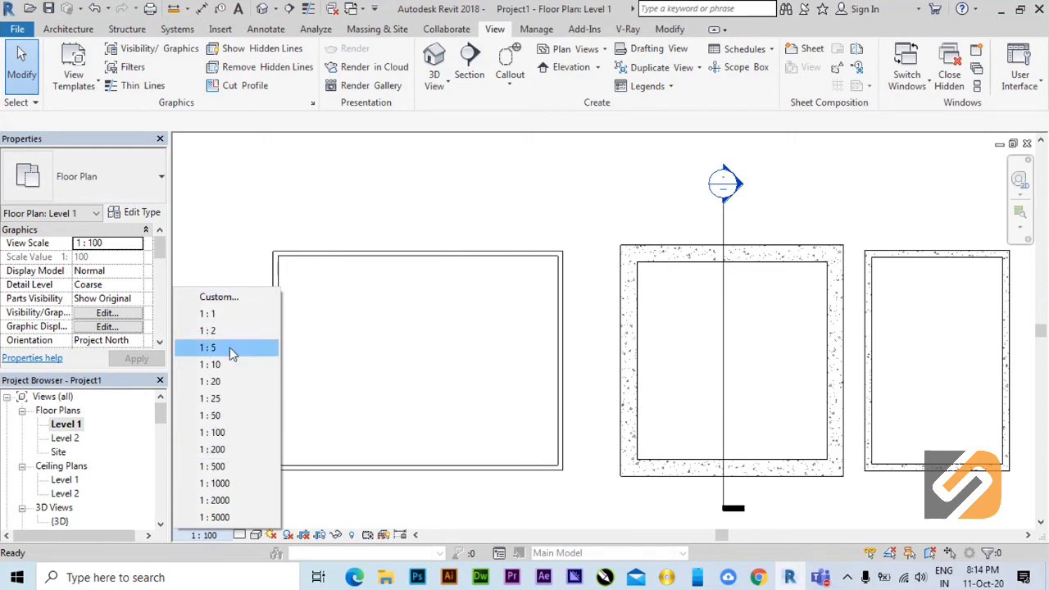
left_click(218, 416)
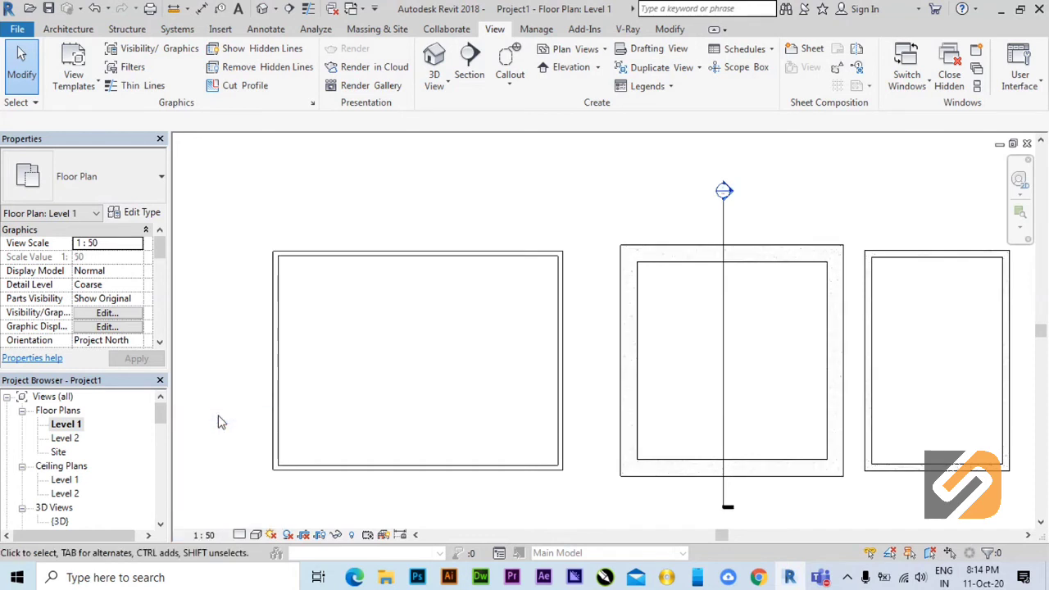
middle_click_drag(827, 484, 787, 474)
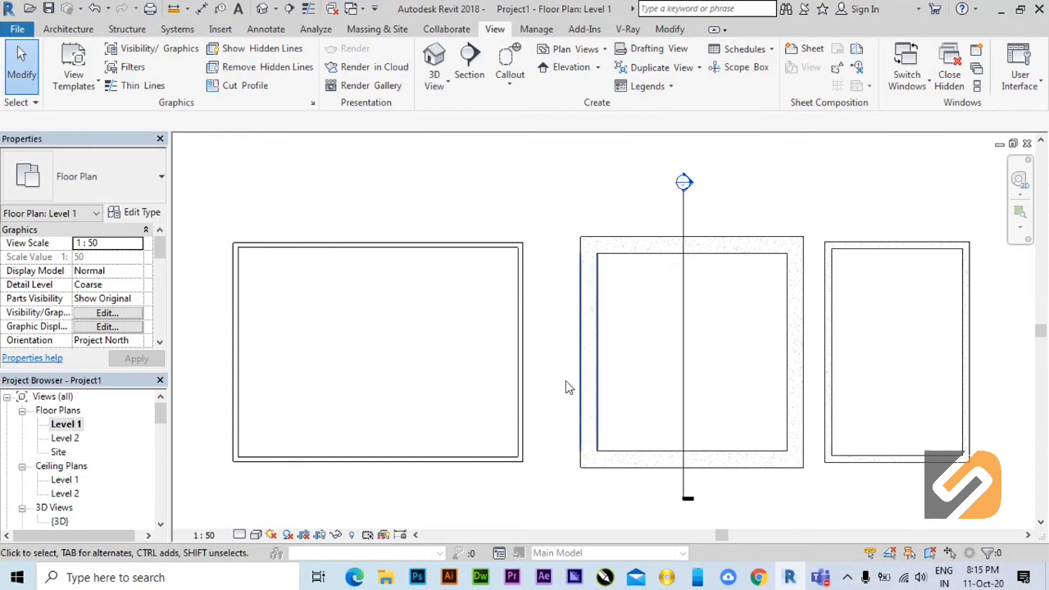
left_click(204, 534)
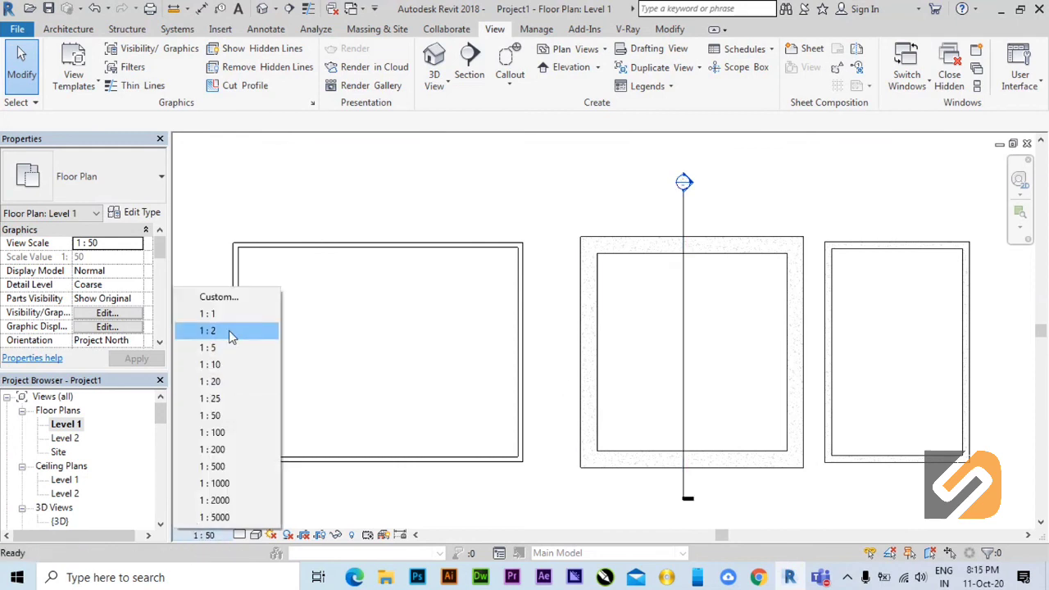
left_click(229, 314)
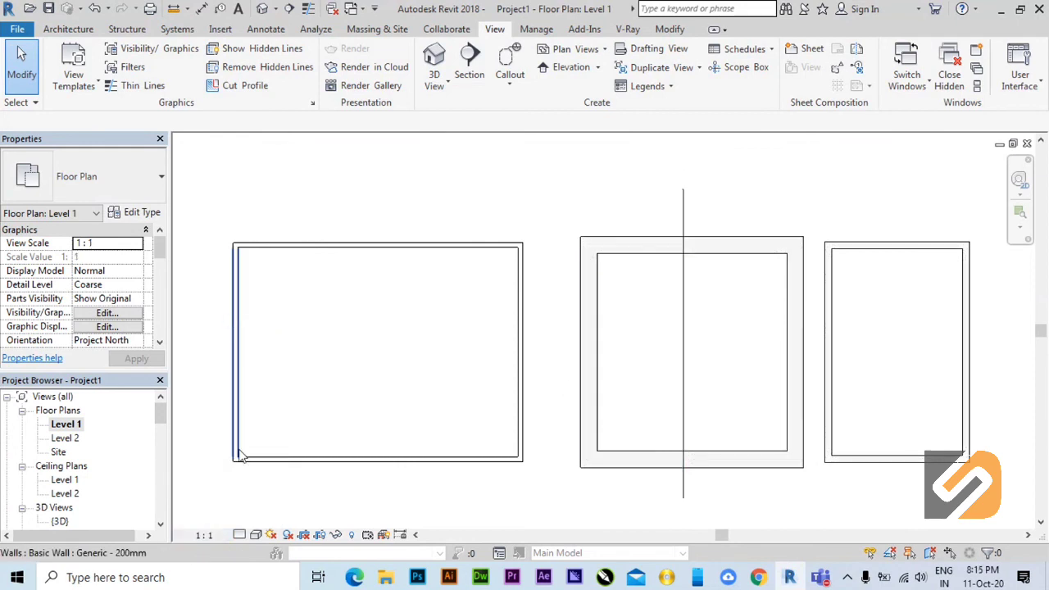
left_click(203, 533)
left_click(217, 434)
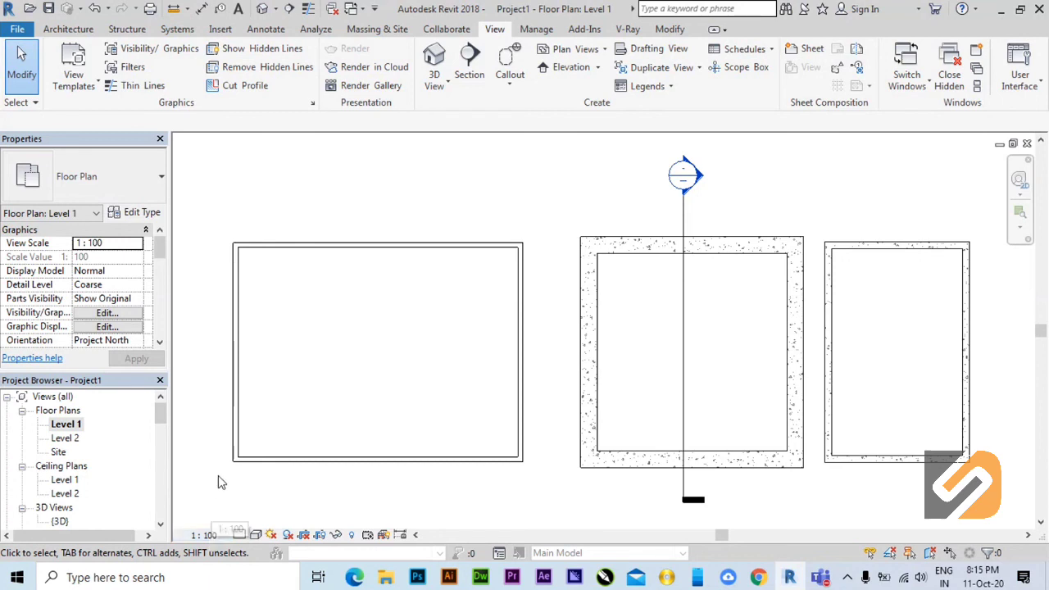
left_click(204, 537)
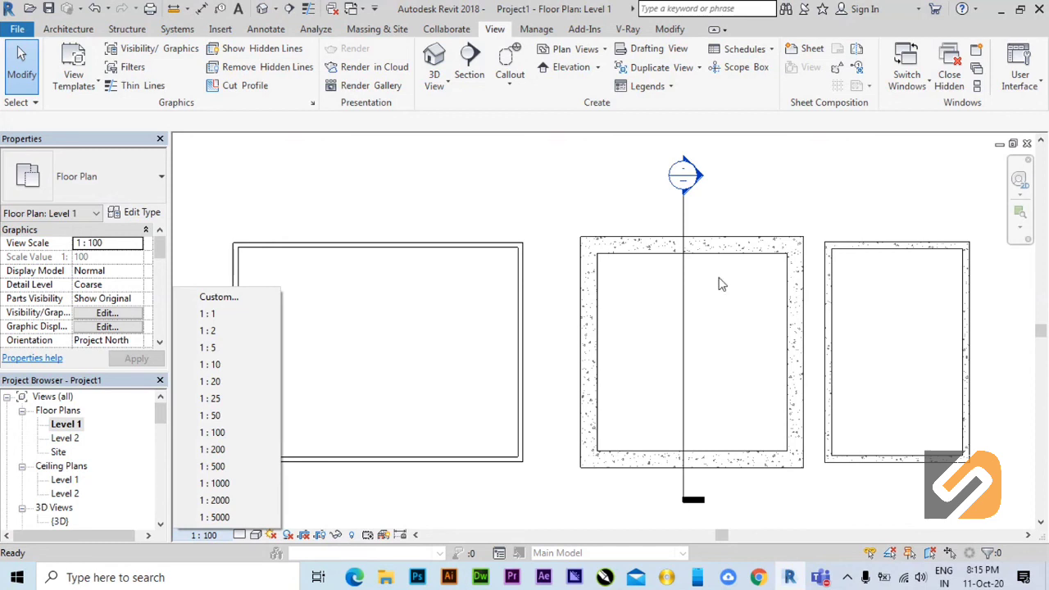
left_click(720, 220)
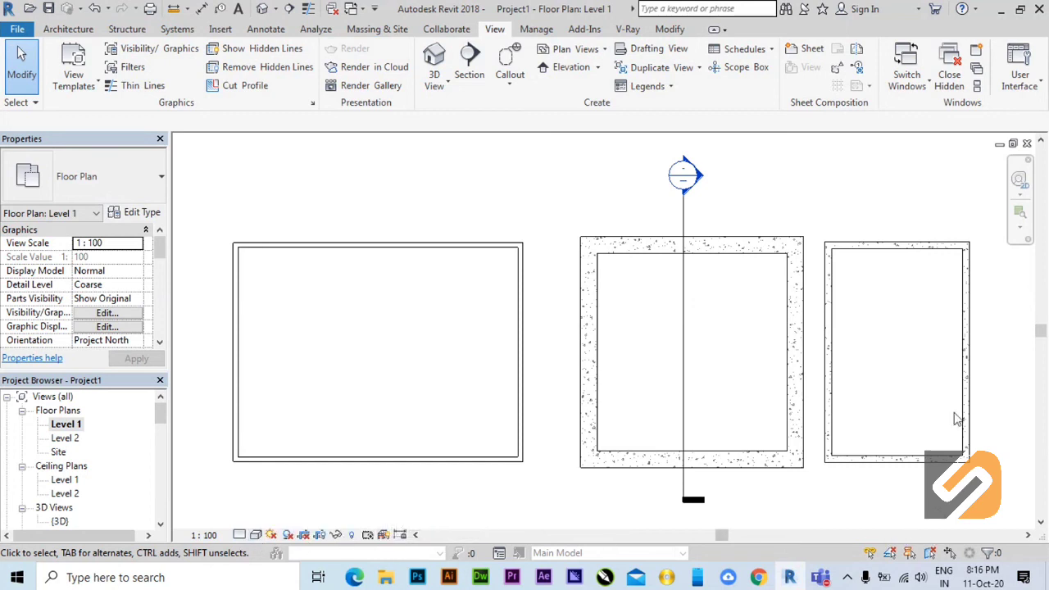
Display the 2D navigation wheel with its zoom, rewind and pan options in the Level 1 floor plan.
left_click(1021, 199)
left_click(1018, 182)
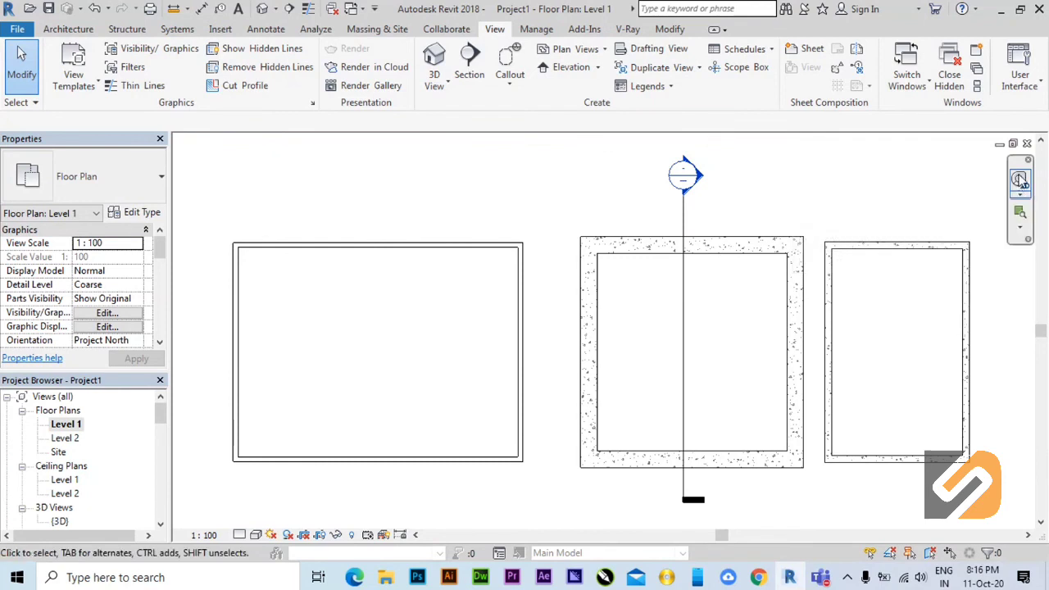
left_click(1017, 182)
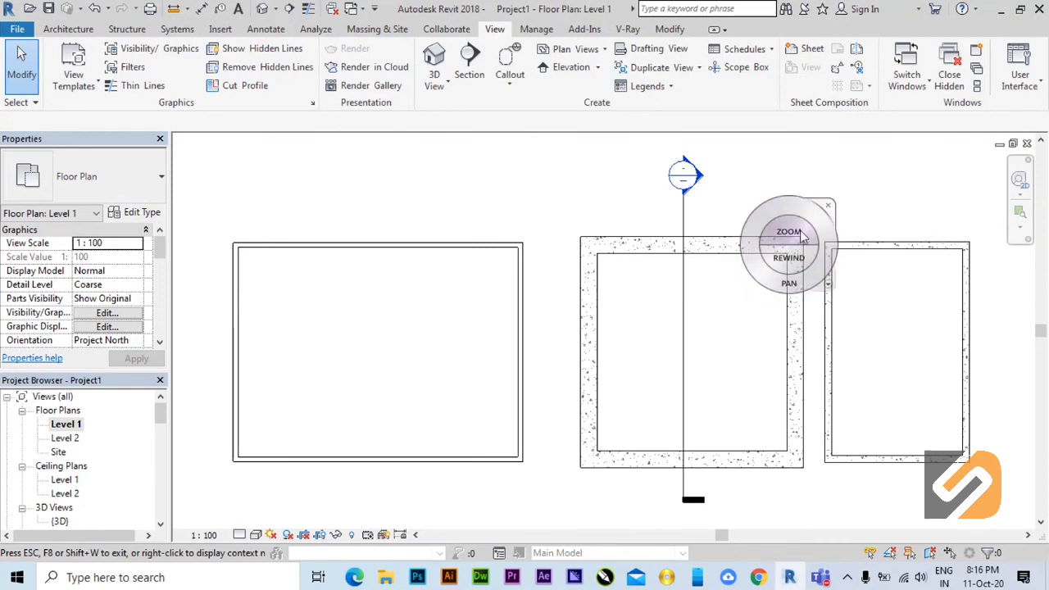
Try the 2D navigation wheel's zoom and rewind options on the Level 1 floor plan and close the wheel.
left_click_drag(799, 247, 885, 342)
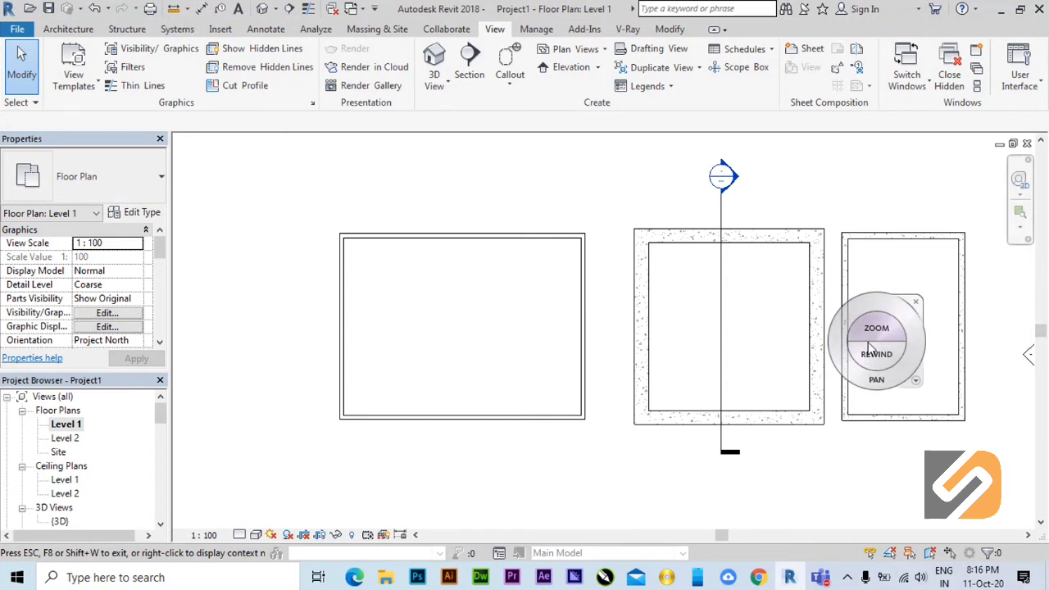
left_click_drag(879, 362, 823, 397)
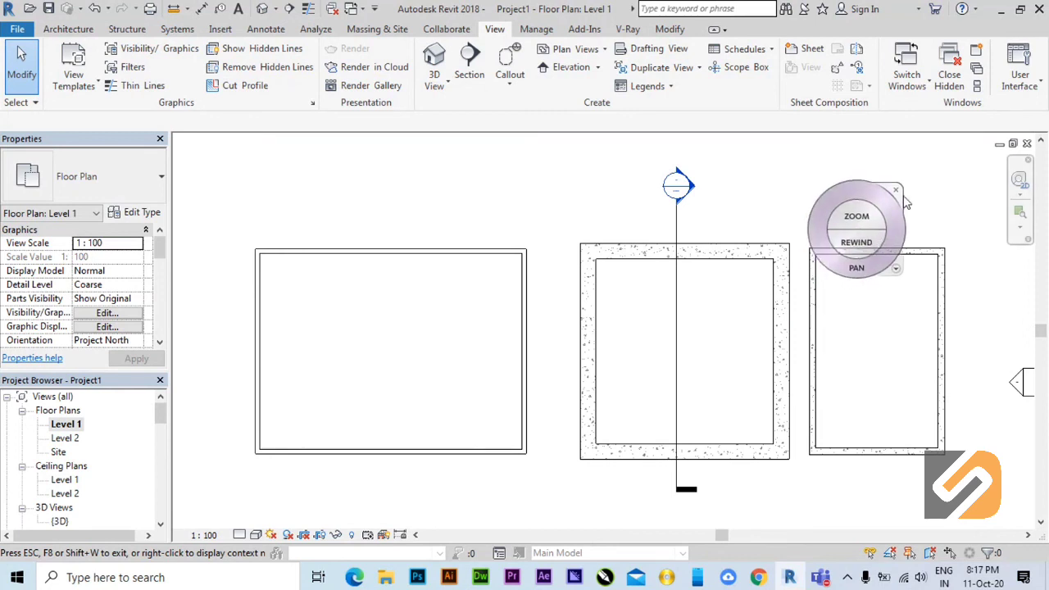
left_click(897, 192)
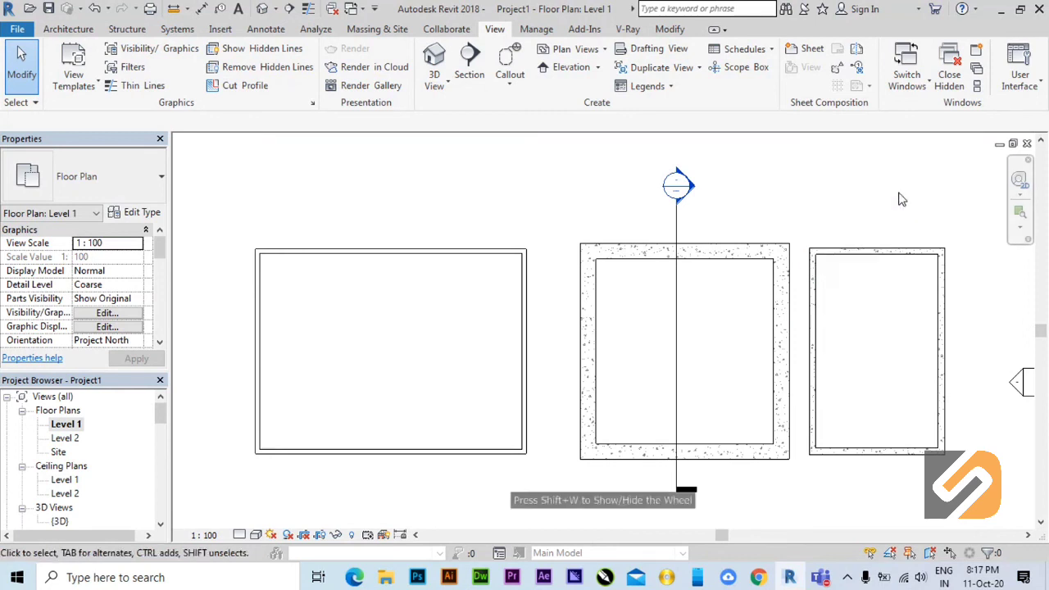
Examine the Level 1 rooms around the middle room's section line at close range and as a whole, ending with all three rooms framed.
middle_click_drag(662, 342, 644, 316)
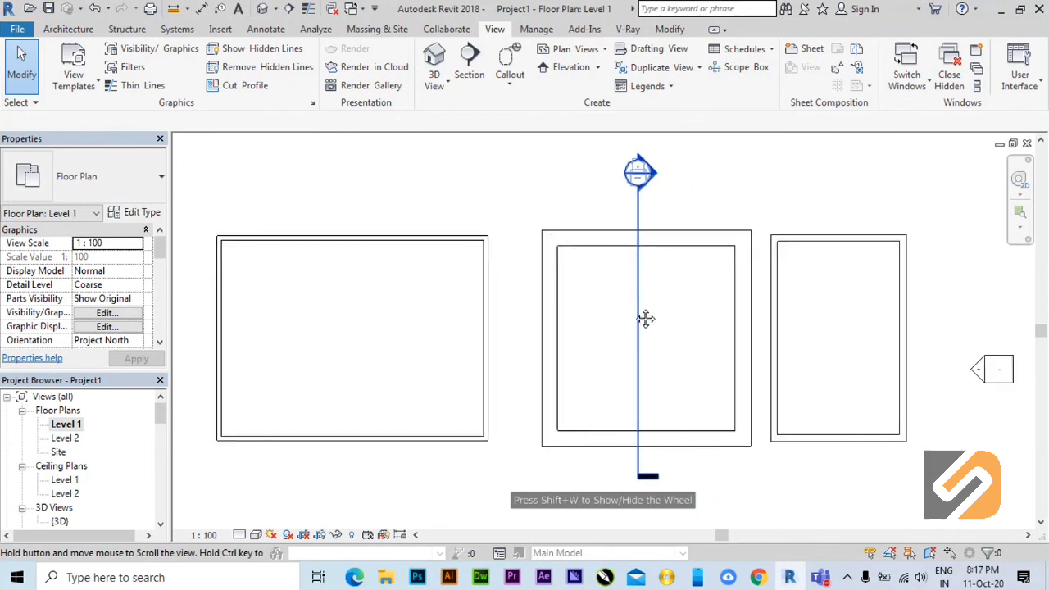
scroll(638, 319, "down", 2)
scroll(638, 328, "up", 5)
scroll(637, 328, "up", 1)
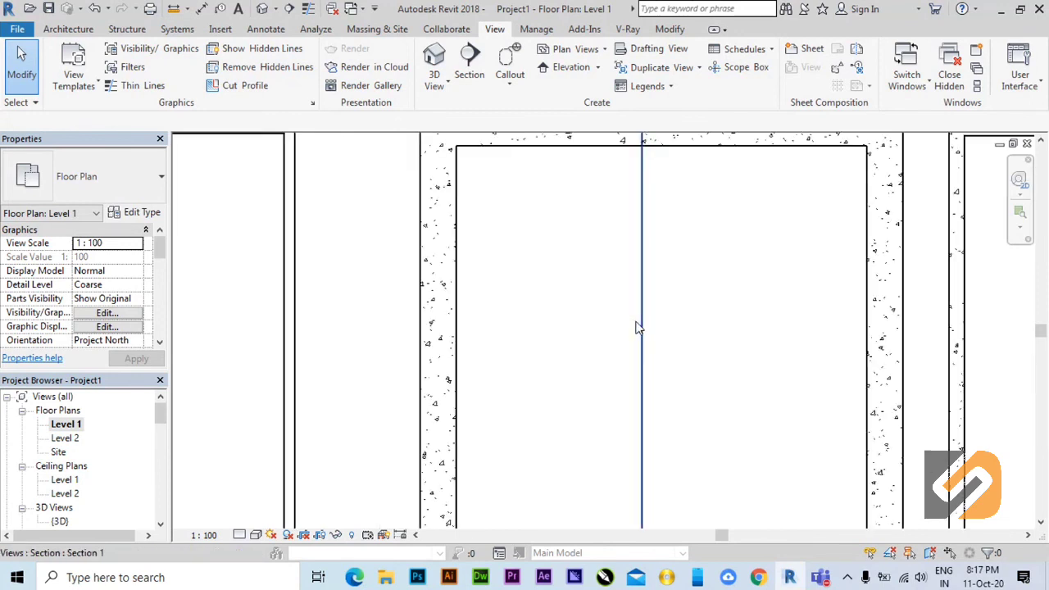
scroll(638, 327, "down", 2)
scroll(637, 325, "up", 1)
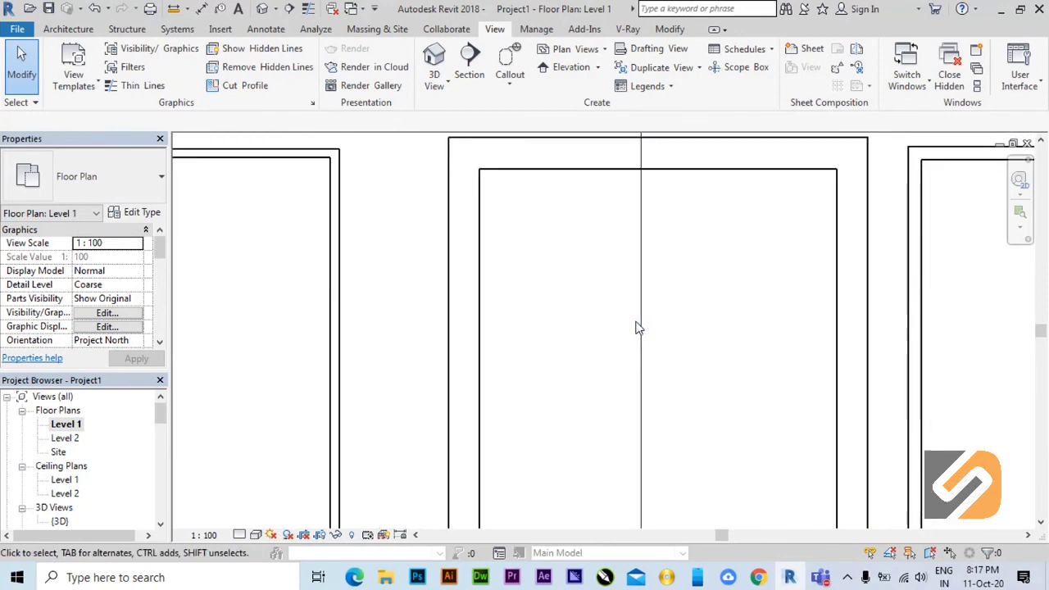
scroll(627, 352, "down", 3)
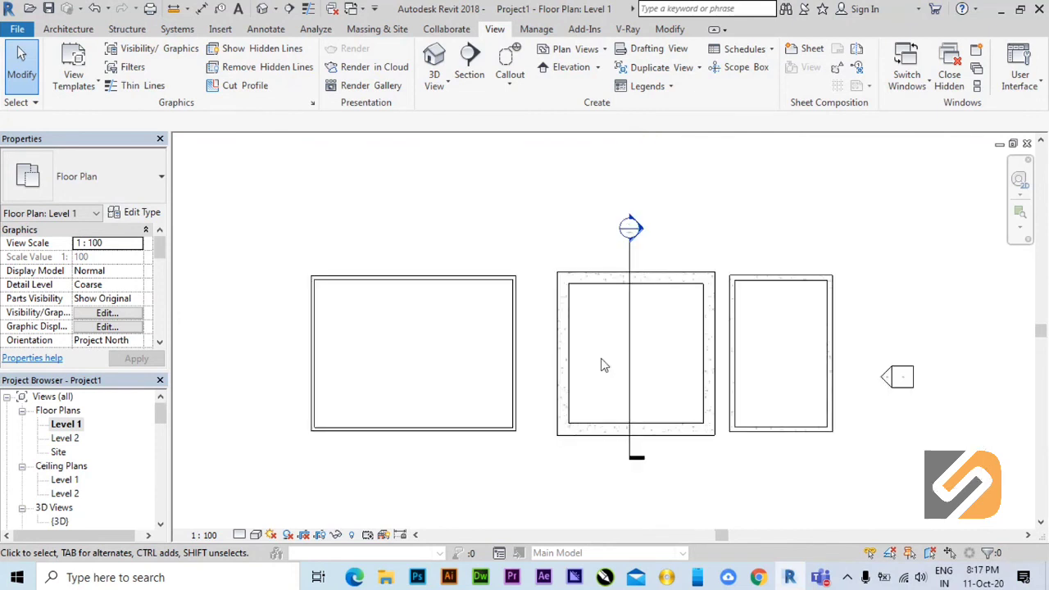
scroll(603, 365, "up", 1)
middle_click_drag(603, 368, 590, 337)
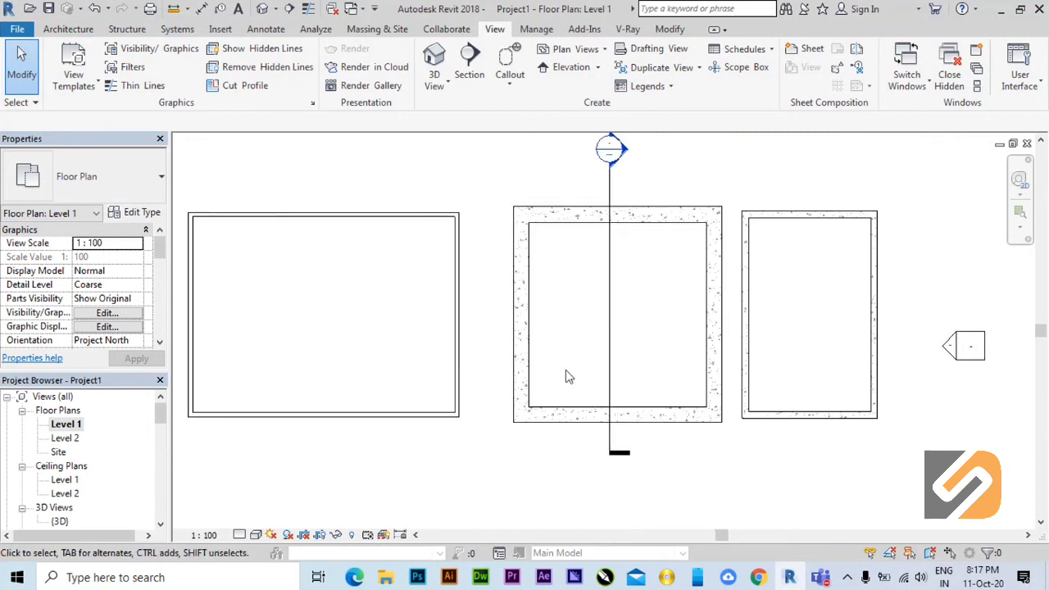
scroll(608, 330, "down", 1)
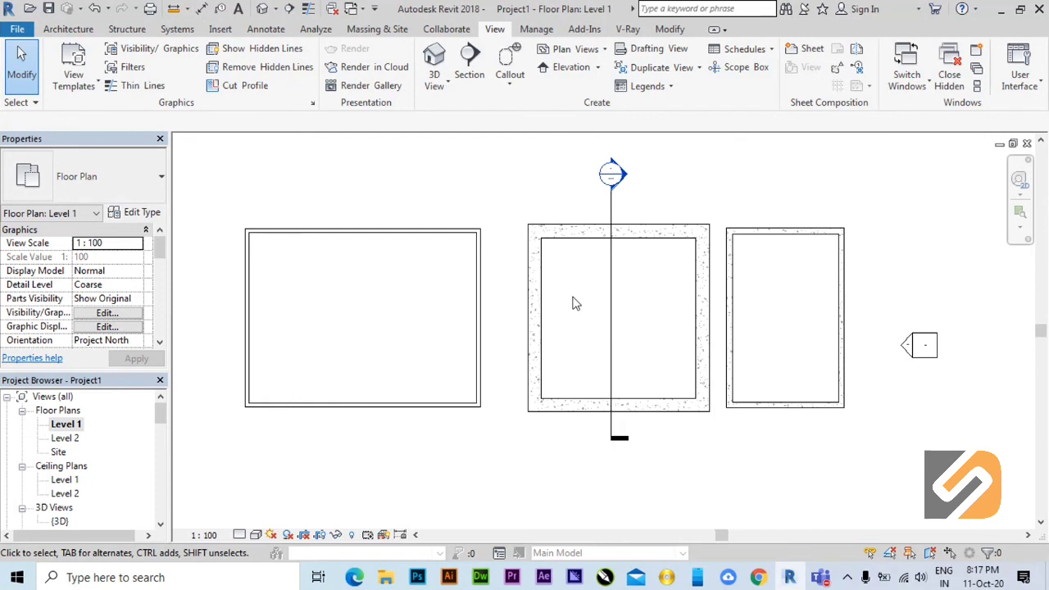